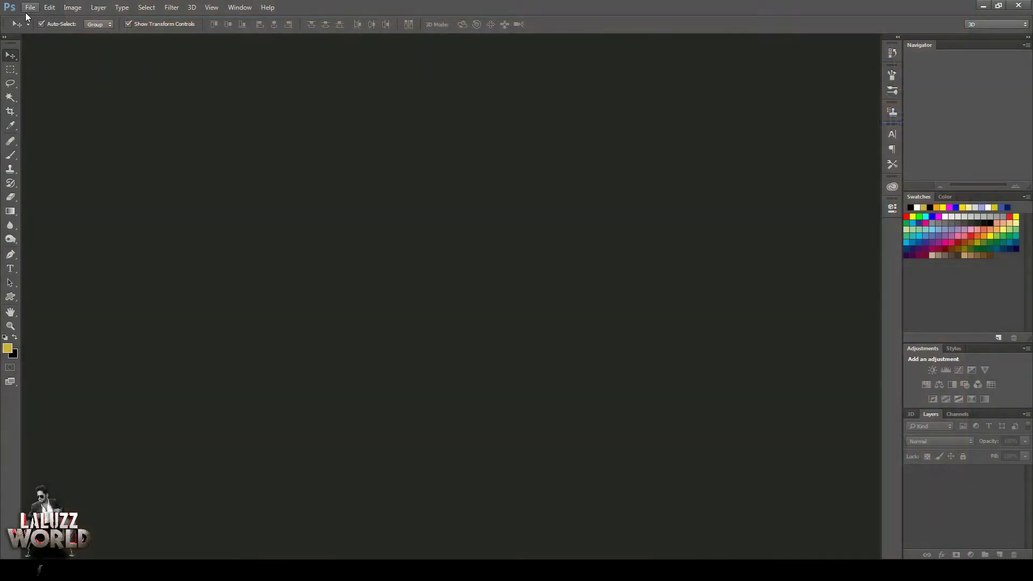
- Create a new document 2000 pixels wide and 2000 pixels high with a white background
click(29, 8)
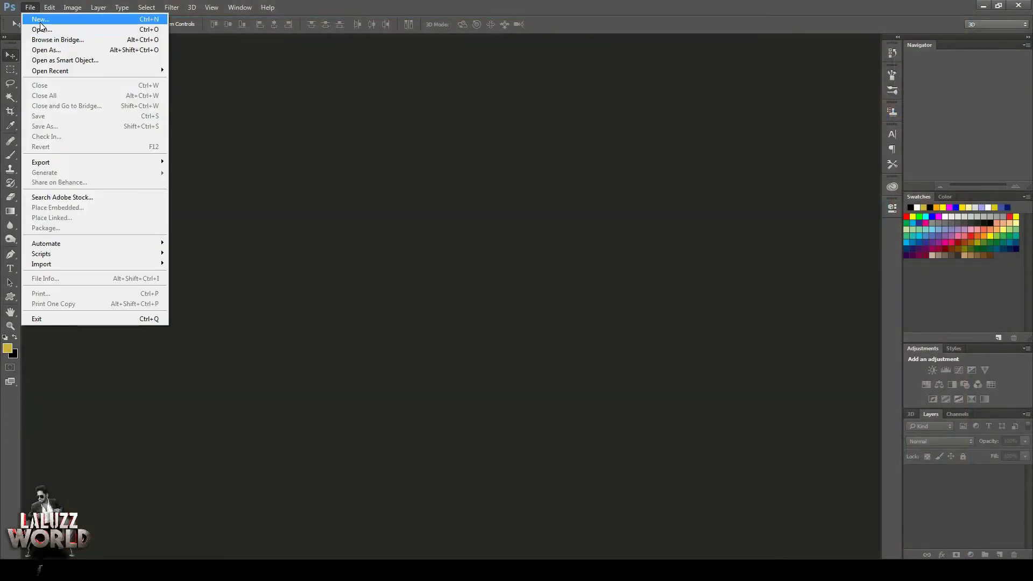
click(41, 20)
double_click(495, 180)
text(2000)
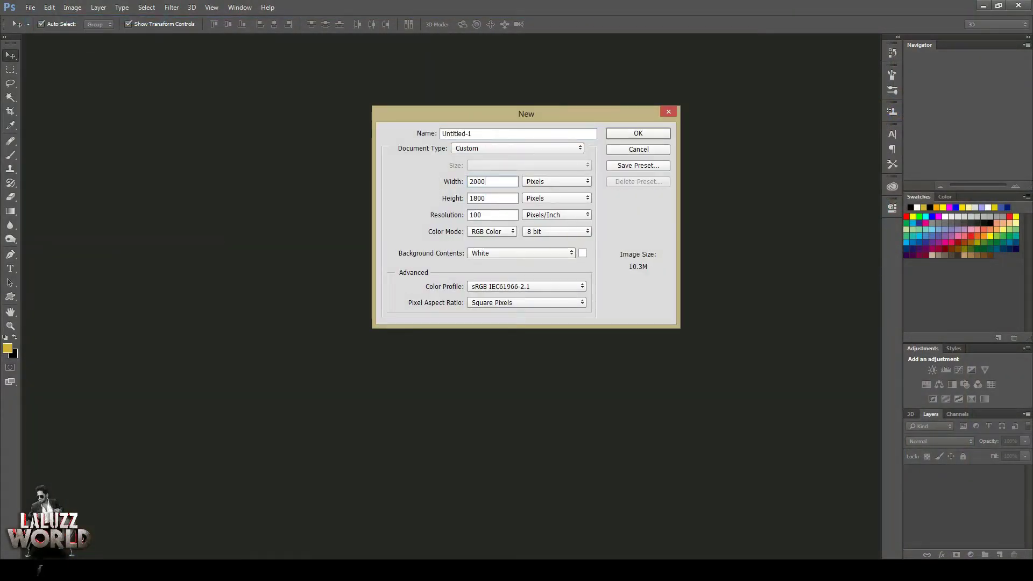
text(2000)
click(651, 135)
drag(981, 186, 975, 187)
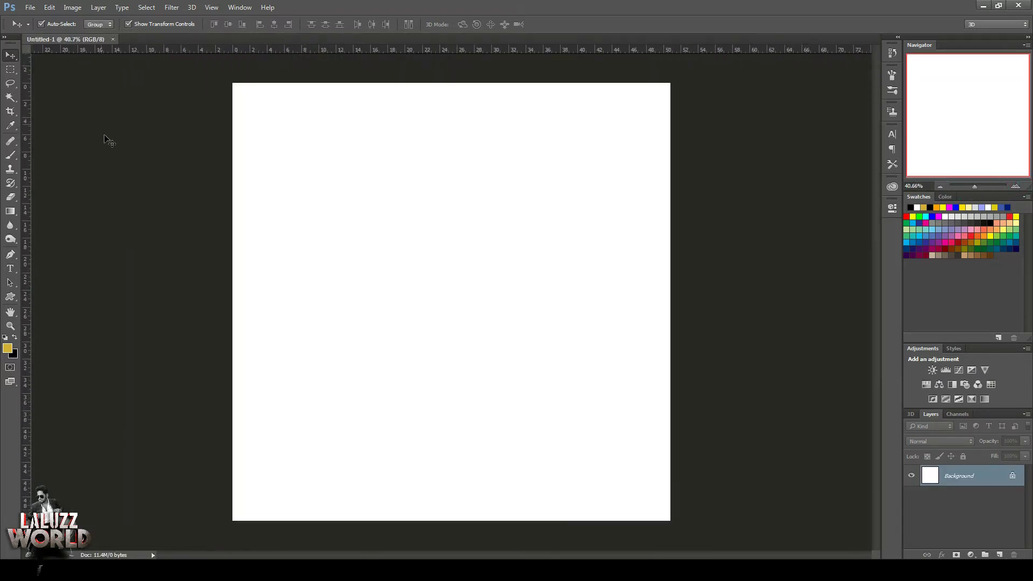
- Open egg_PNG4.png and bring the broken eggshell picture into the new document as its own layer
click(30, 7)
click(42, 29)
double_click(143, 203)
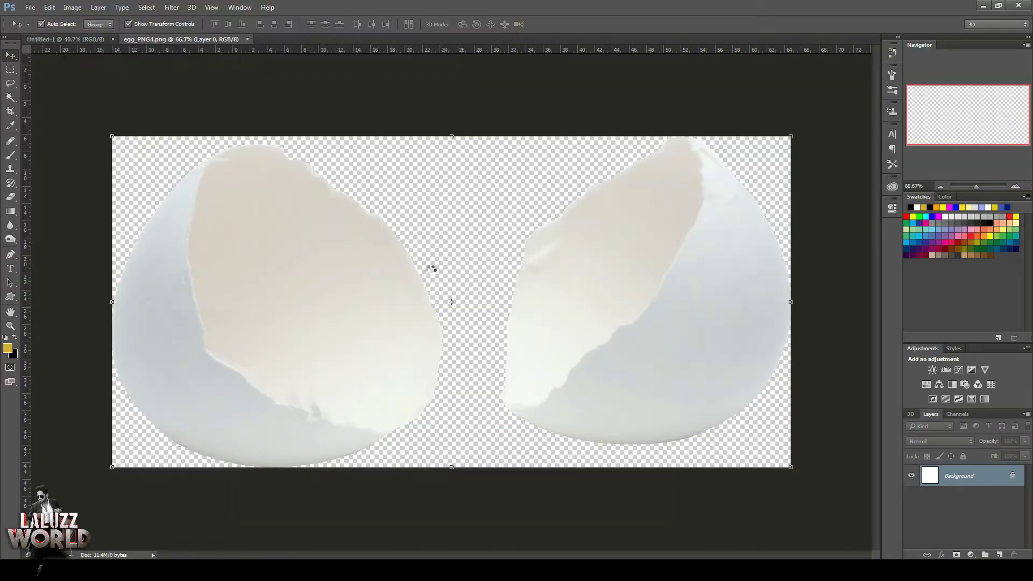
drag(202, 55, 381, 92)
drag(520, 376, 240, 349)
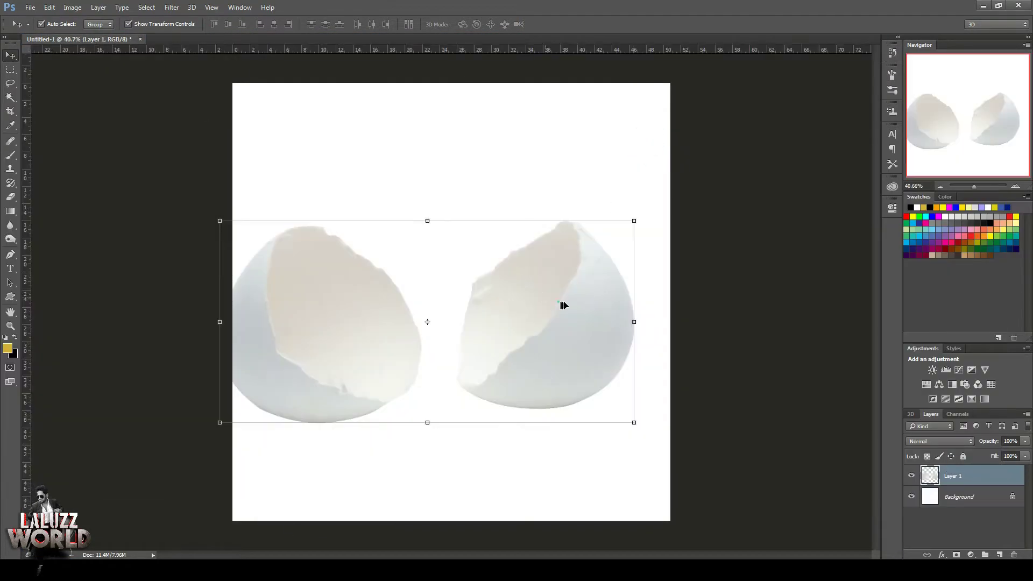
- Separate the right eggshell half from the picture by cutting it out and pasting it onto a new layer
drag(563, 305, 587, 302)
click(10, 69)
drag(457, 205, 665, 450)
key(ctrl+x)
key(ctrl+v)
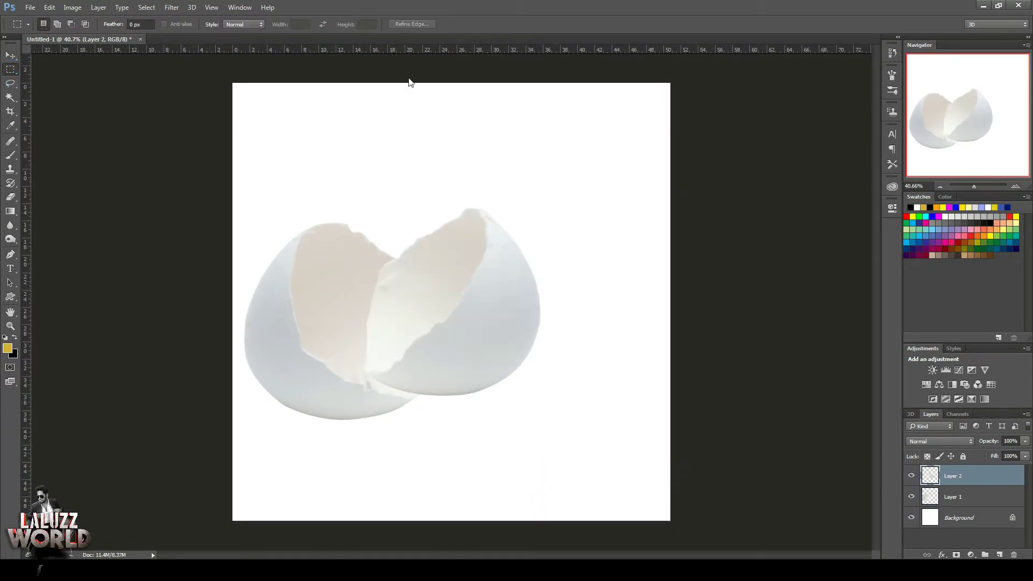
- Rotate the separated shell half so its opening faces up and place it in the lower part of the canvas
key(v)
drag(465, 291, 529, 338)
drag(618, 249, 646, 376)
double_click(486, 391)
- Move the other shell half to the top of the canvas and rotate it so its opening faces down above the first
drag(249, 336, 279, 225)
click(412, 152)
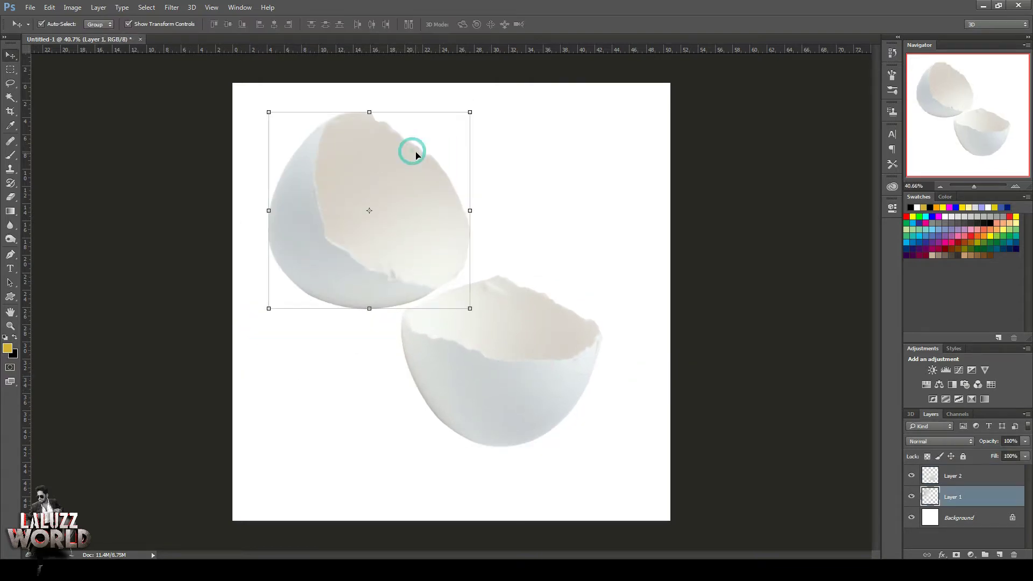
drag(477, 105, 385, 398)
drag(431, 196, 575, 172)
click(507, 388)
double_click(530, 212)
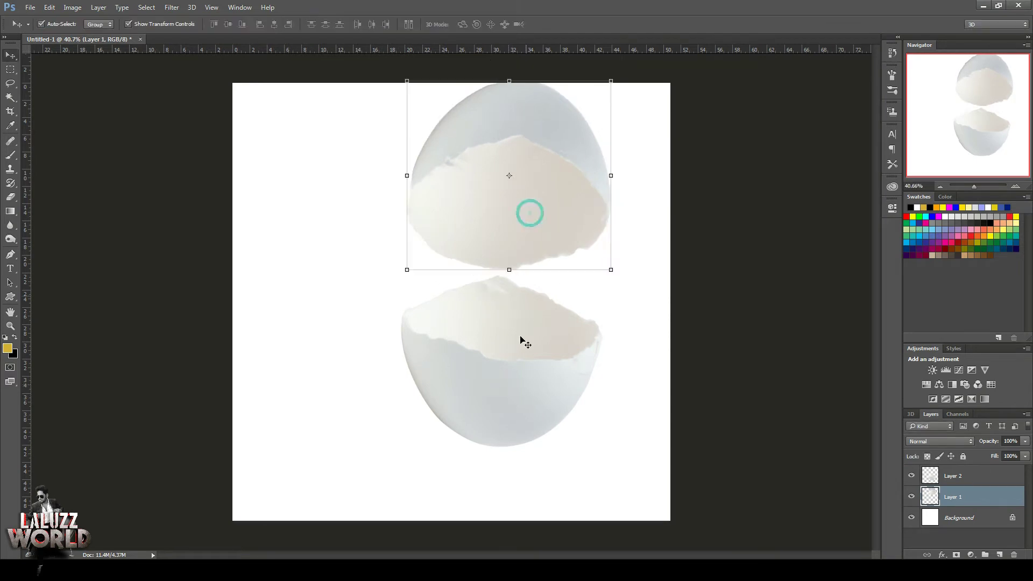
- Line up the two shell halves vertically near the canvas centre, straightening both with slight moves and rotations
drag(510, 401, 460, 437)
click(526, 199)
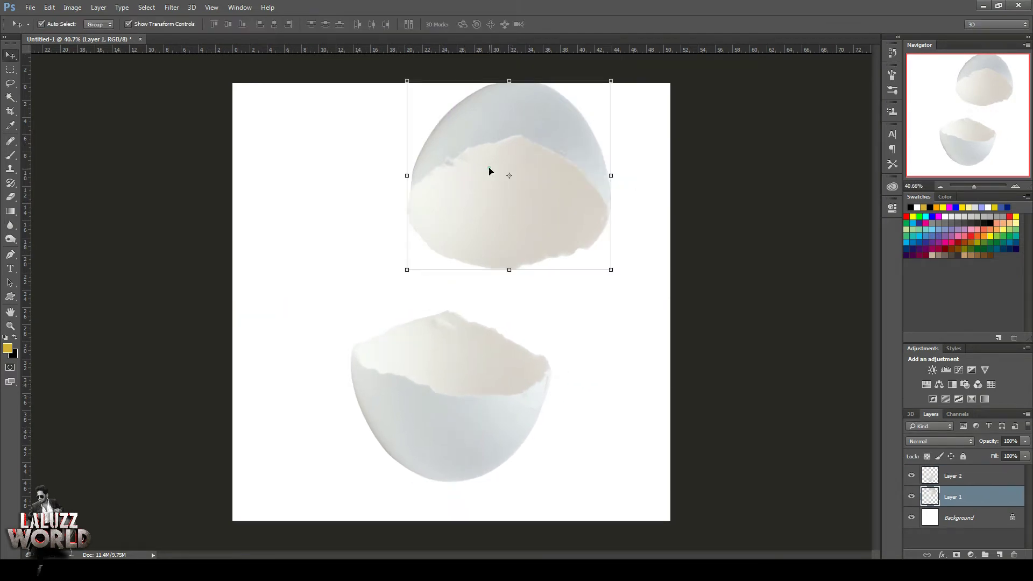
drag(570, 185, 520, 199)
drag(481, 397, 505, 418)
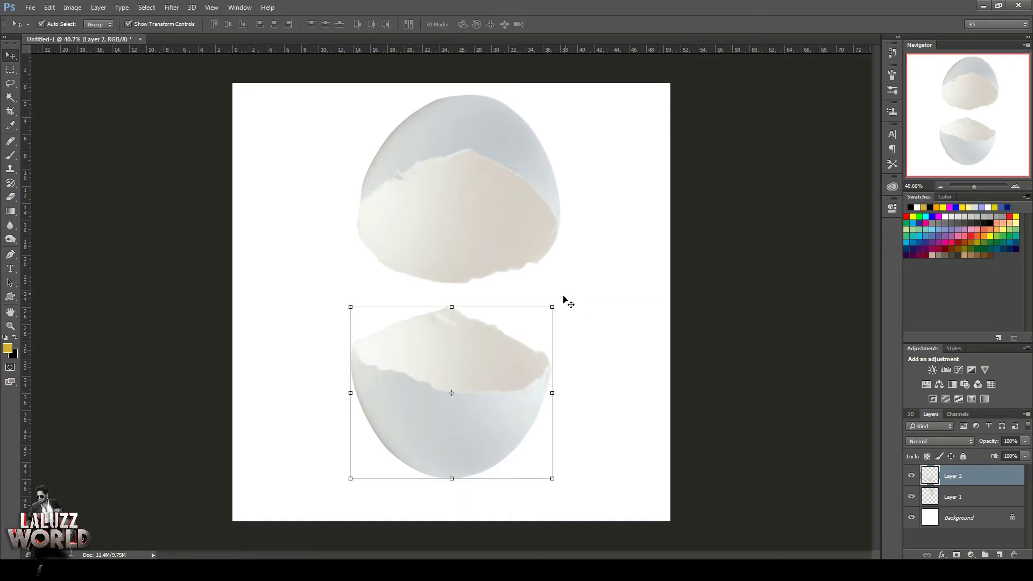
drag(565, 300, 560, 284)
key(Escape)
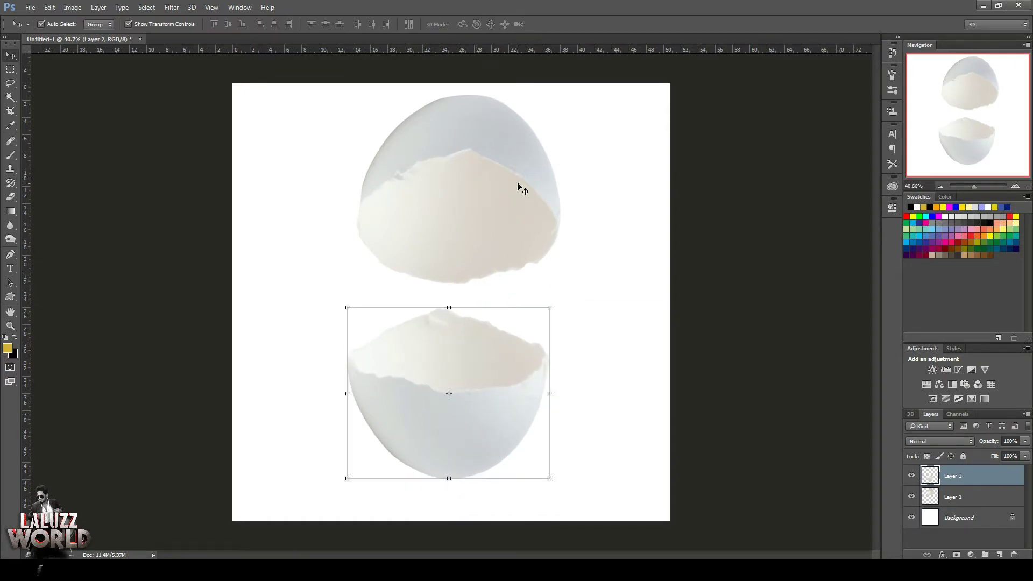
drag(522, 161, 516, 164)
click(600, 157)
click(490, 173)
- Rotate both shell halves together by 180° using two 90° clockwise turns so they swap places
drag(595, 134, 481, 460)
key(ctrl+t)
right_click(516, 288)
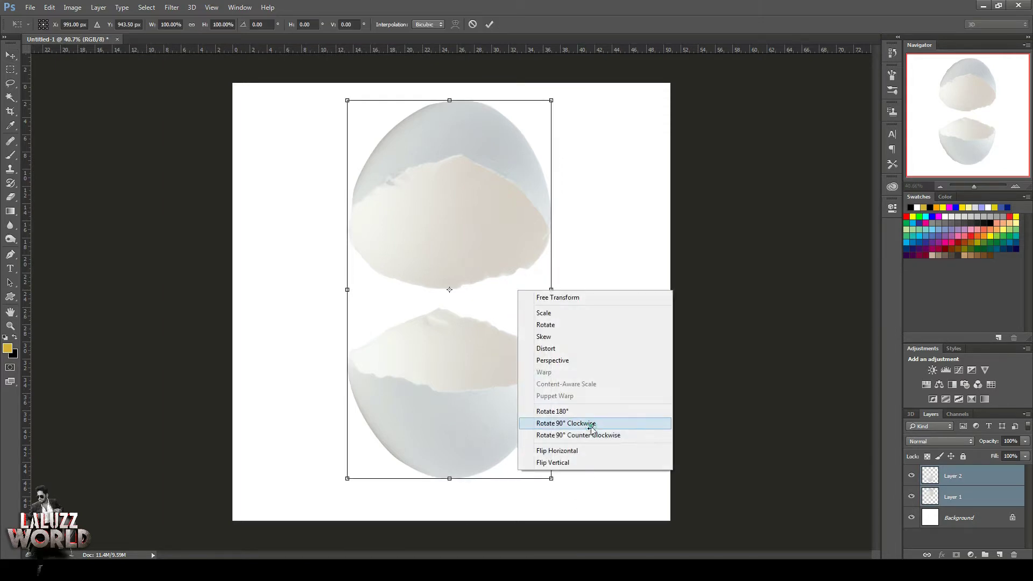
click(562, 420)
right_click(580, 343)
click(618, 476)
key(Return)
click(611, 343)
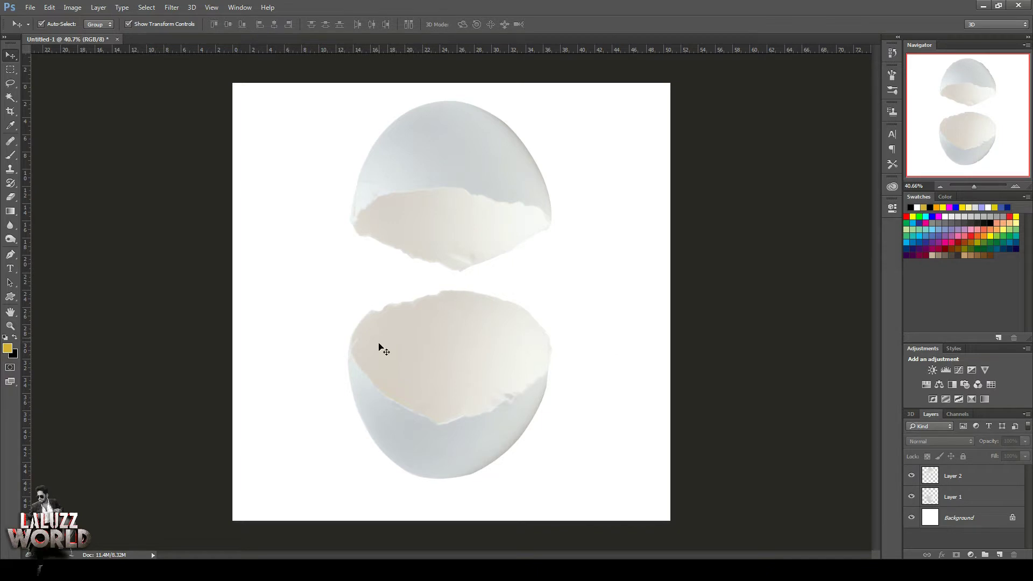
- Reshape the lower shell half slightly with a perspective transform
click(380, 347)
key(ctrl+t)
right_click(489, 302)
click(516, 376)
drag(550, 290, 547, 292)
drag(552, 478, 562, 468)
key(Return)
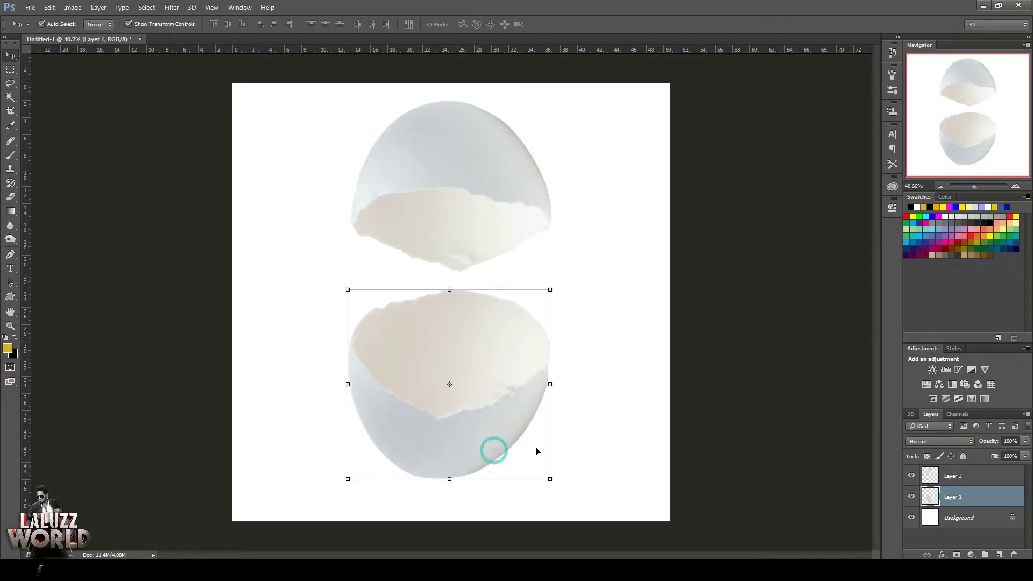
- Narrow the lower shell half slightly and adjust its upper and lower edges with a transform
drag(551, 384, 546, 386)
drag(447, 290, 447, 298)
drag(447, 481, 446, 485)
key(Return)
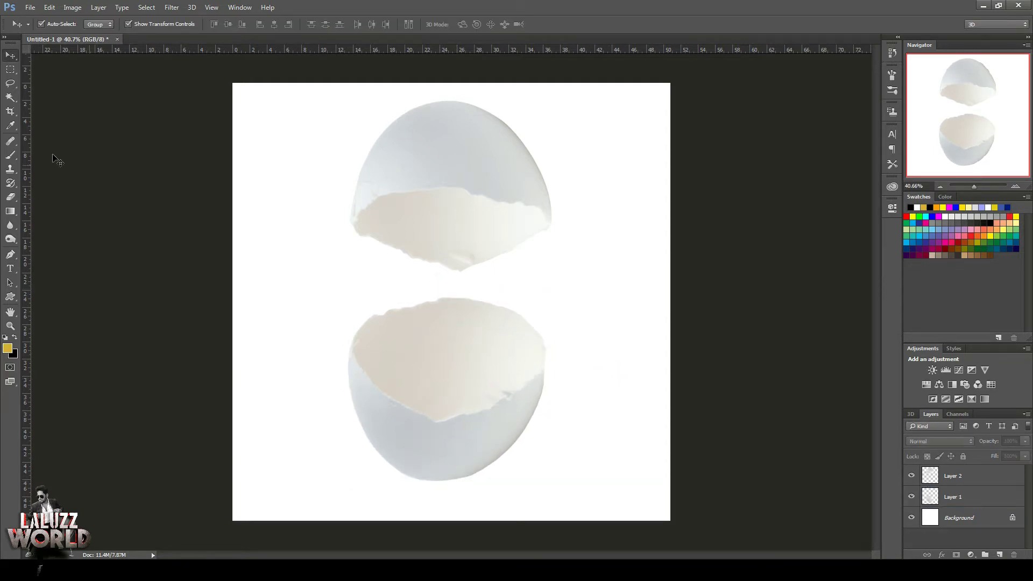
- Shift the upper shell half slightly down so it sits closer to the lower half
drag(565, 156, 349, 410)
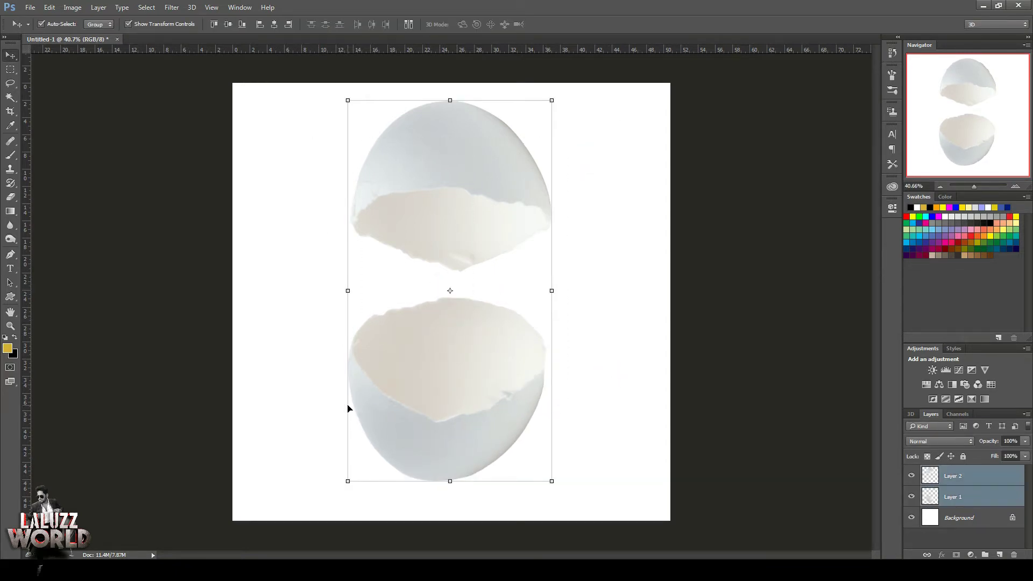
click(508, 350)
mouse_move(495, 165)
mouse_down()
mouse_move(512, 188)
mouse_move(497, 180)
mouse_up()
click(582, 168)
click(500, 348)
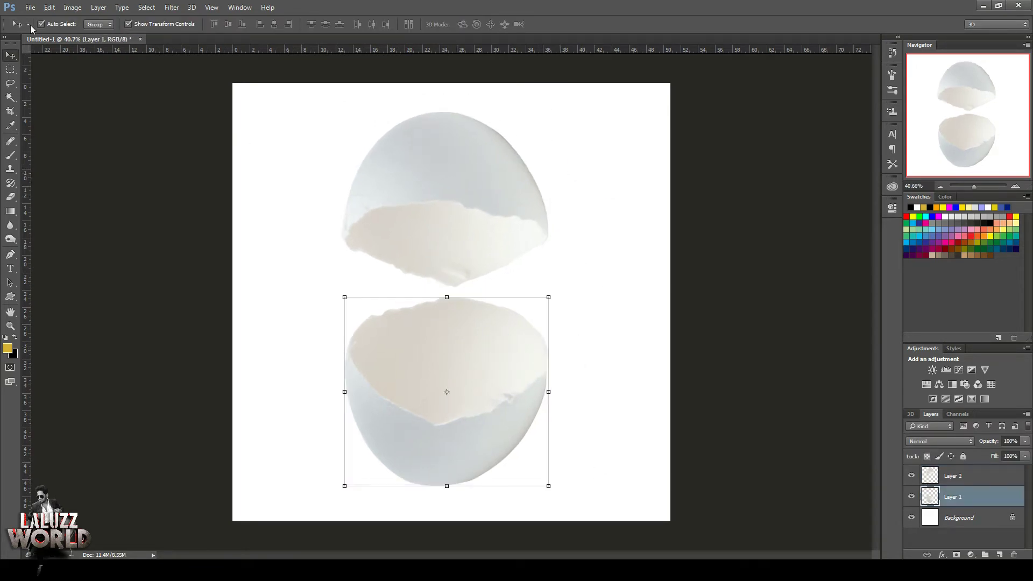
- Open the ocean horizon photo and bring it into the egg document between the two shell layers
click(31, 7)
click(591, 191)
click(37, 8)
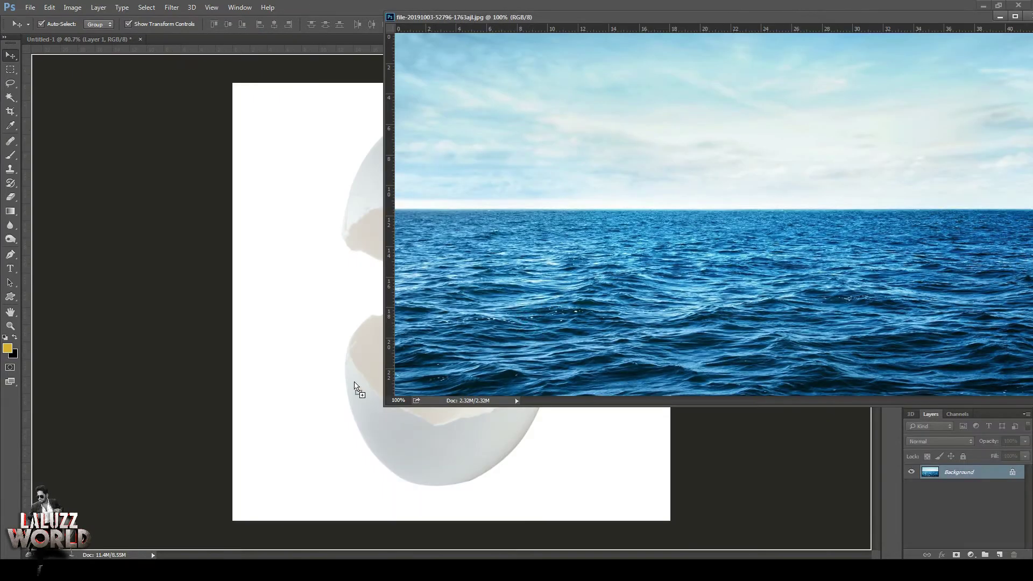
drag(358, 385, 409, 333)
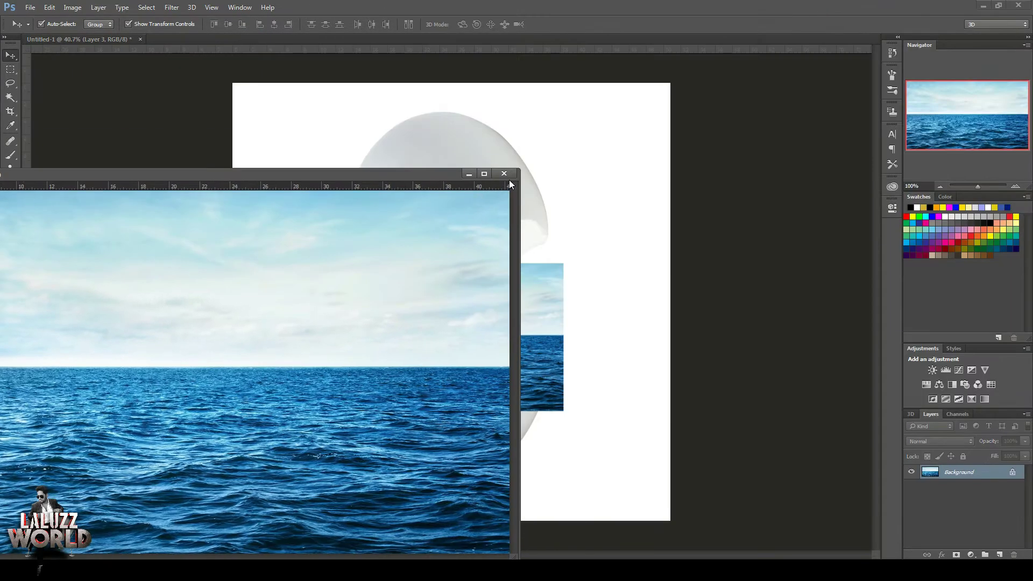
- Scale the ocean layer to about 159% and position its horizon near the rim of the lower shell
drag(527, 296, 541, 312)
key(ctrl+t)
drag(577, 425, 596, 434)
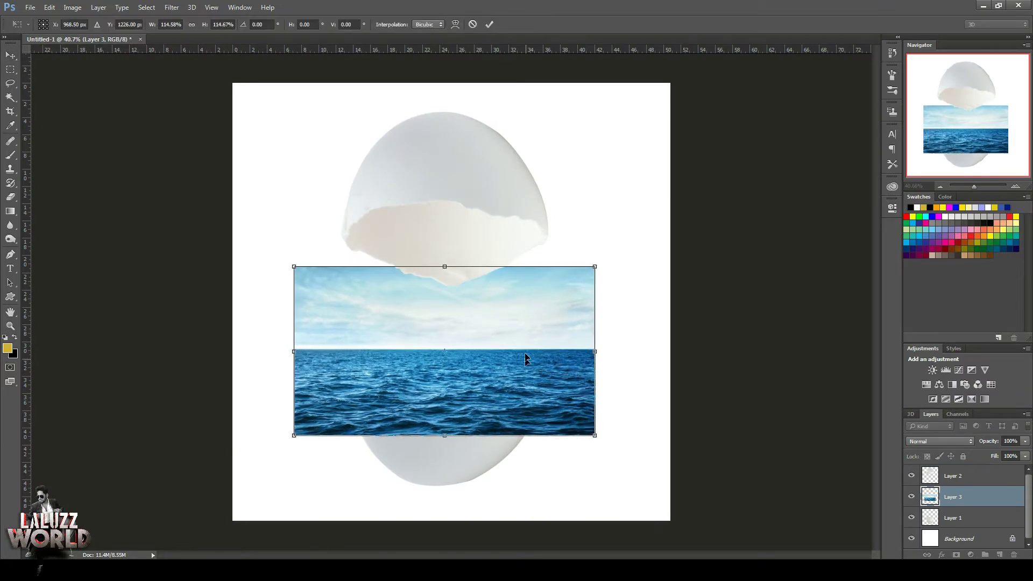
drag(528, 359, 518, 340)
drag(586, 244, 643, 213)
drag(553, 351, 526, 307)
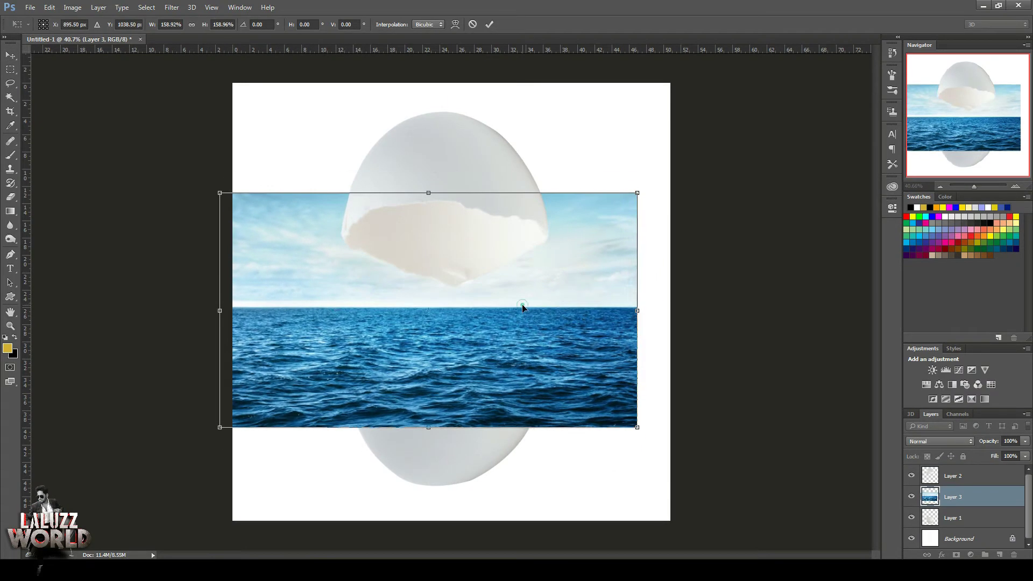
key(Return)
click(1026, 441)
drag(1025, 454, 985, 457)
key(ctrl+z)
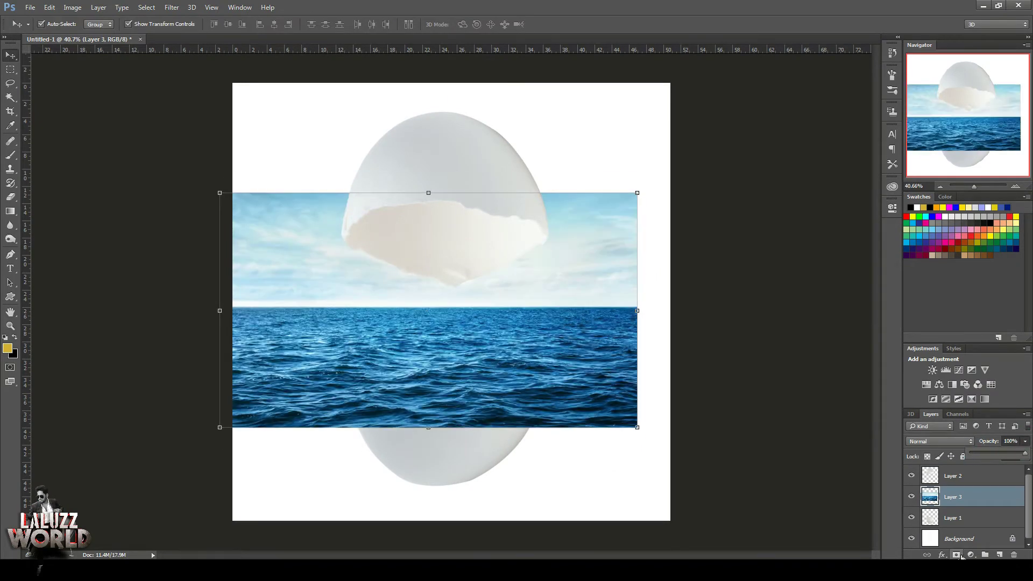
- Add an inverted layer mask to the ocean layer and lower its density so the shells show through
click(956, 555)
click(840, 308)
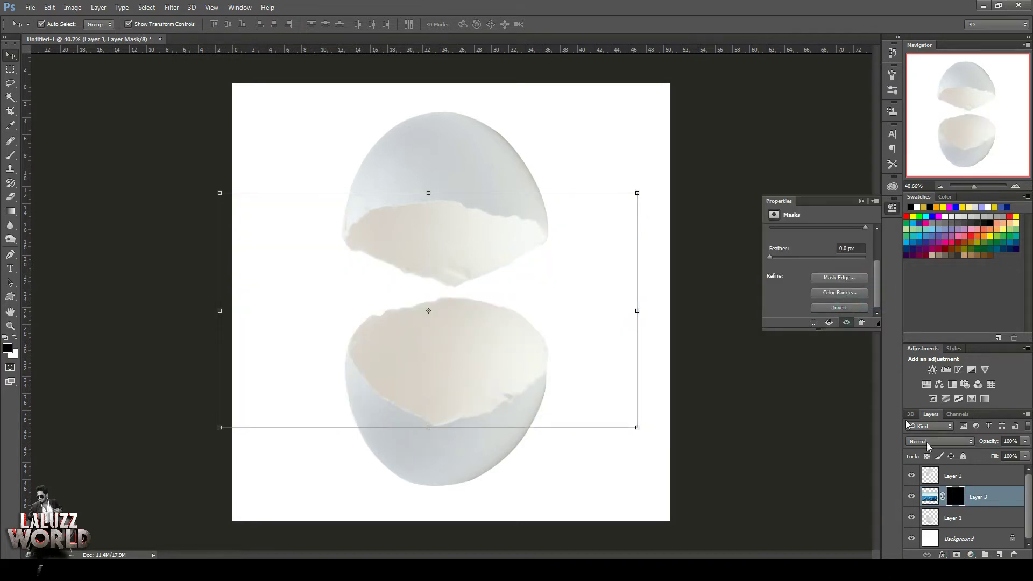
drag(865, 227, 827, 229)
- Lower the ocean layer's upper edge slightly and spread its base wider with a perspective transform
mouse_move(429, 194)
mouse_down()
mouse_move(434, 169)
mouse_move(430, 206)
mouse_up()
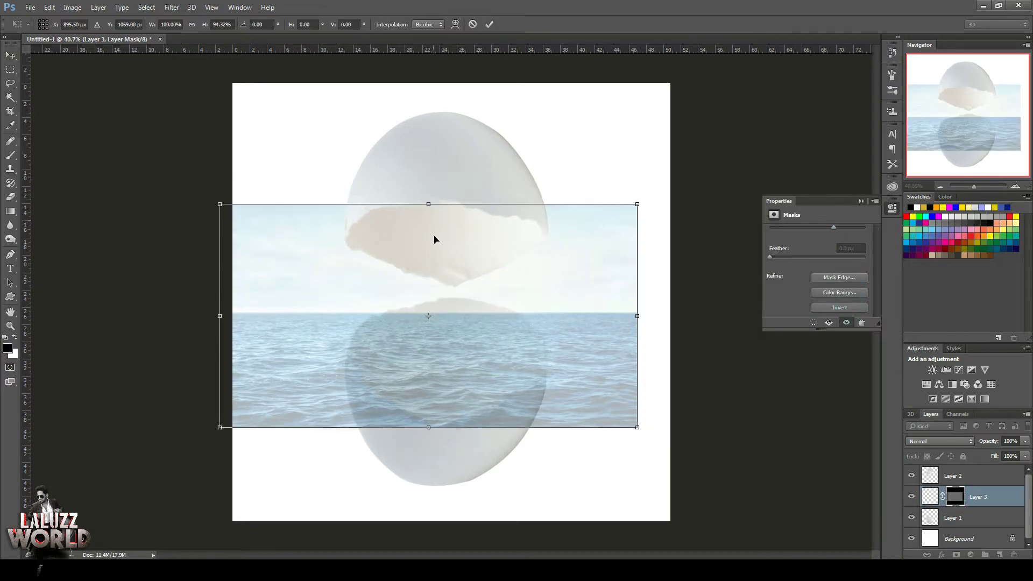
right_click(612, 405)
click(646, 293)
drag(637, 428, 697, 428)
key(Return)
mouse_move(429, 206)
mouse_down()
mouse_move(429, 221)
mouse_move(429, 207)
mouse_up()
key(Return)
- Move the ocean layer slightly down so its horizon crosses the upper part of the lower shell's opening
drag(488, 354, 488, 361)
key(ctrl+z)
click(629, 370)
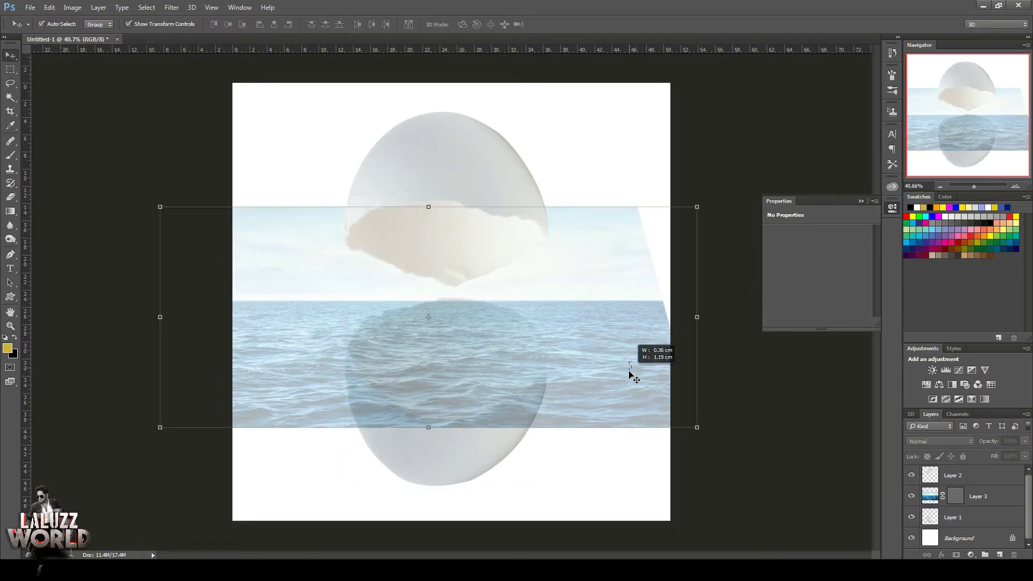
click(599, 205)
drag(604, 296, 602, 310)
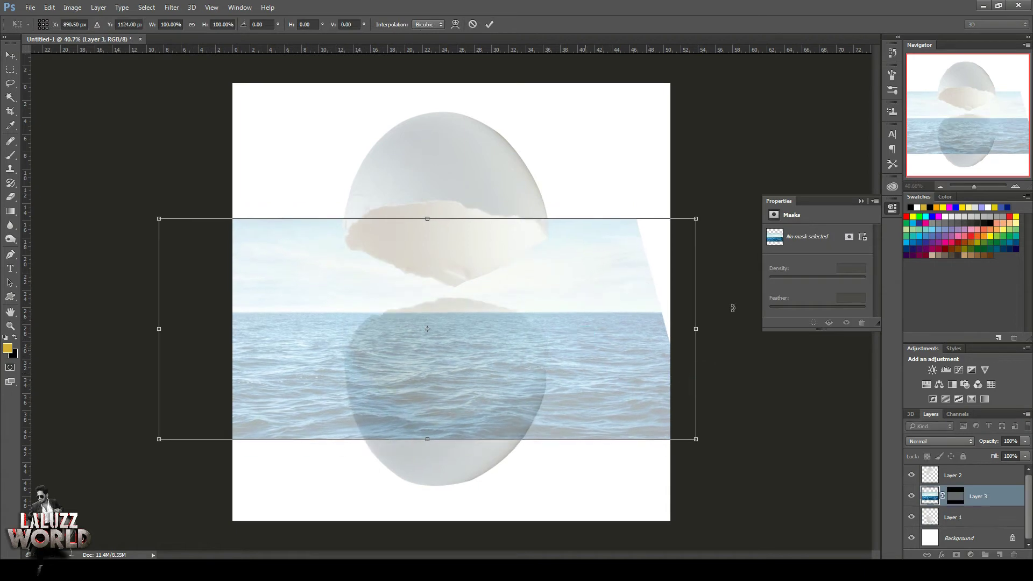
key(Return)
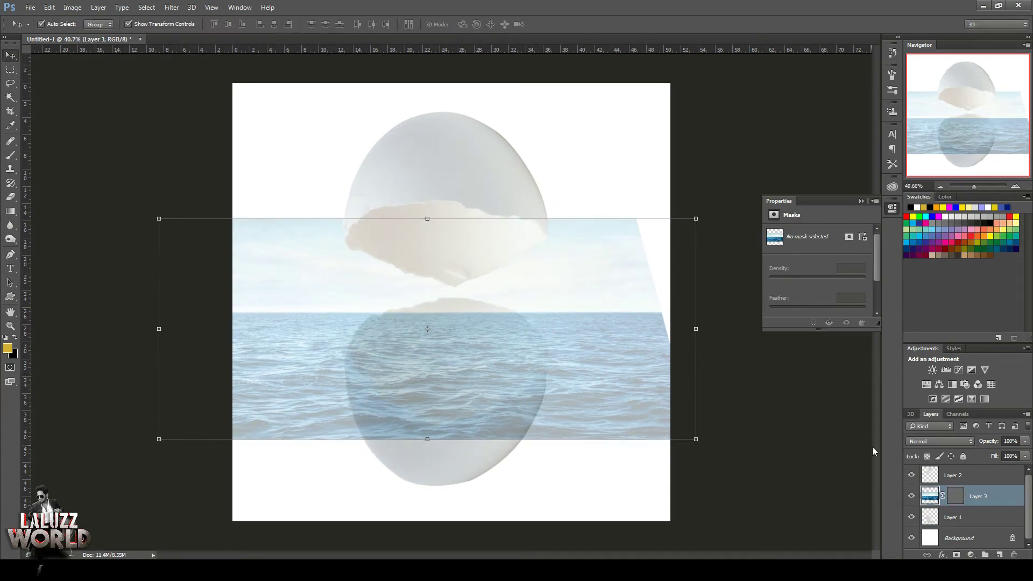
- Fill the ocean layer's mask with black at 100% density to hide the ocean completely
click(952, 489)
key(alt+Delete)
- Try to reveal the water inside the lower shell by painting white on the ocean mask with a soft brush
click(11, 157)
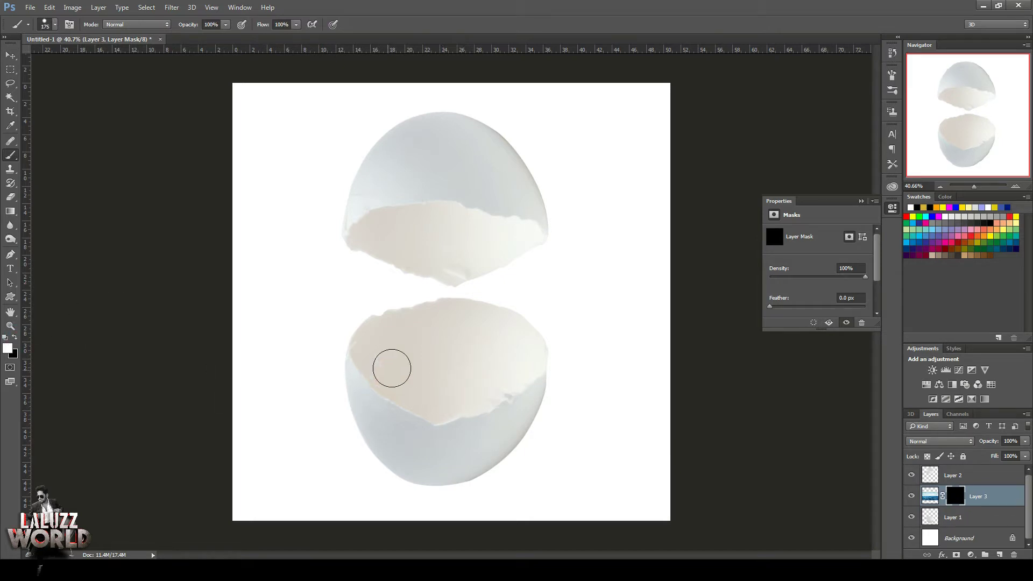
mouse_move(392, 369)
mouse_down()
mouse_move(446, 369)
mouse_move(396, 369)
mouse_move(444, 359)
mouse_move(514, 373)
mouse_move(486, 386)
mouse_move(384, 362)
mouse_up()
key(ctrl+z)
click(55, 24)
click(474, 319)
click(1016, 187)
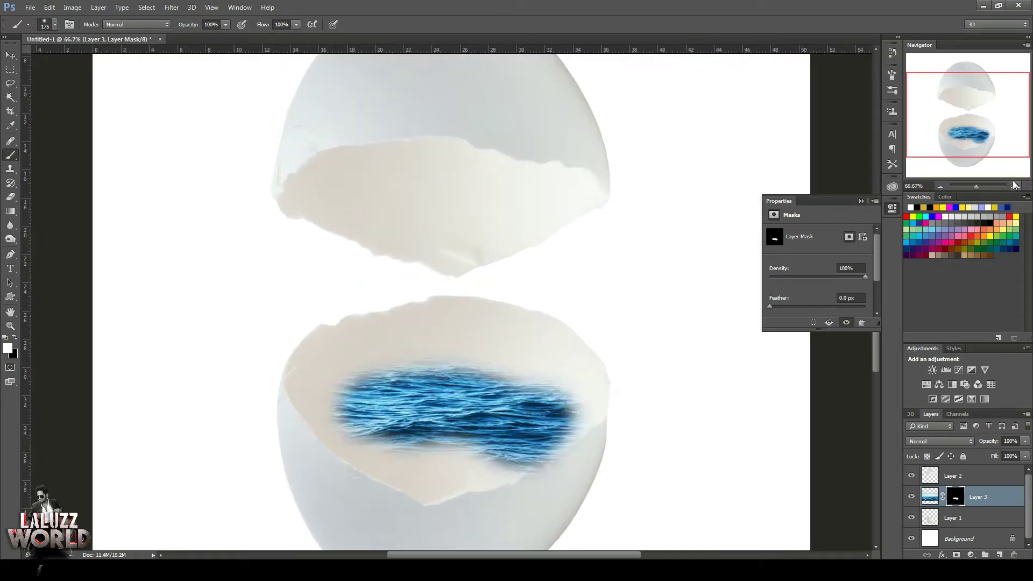
key(ctrl+z)
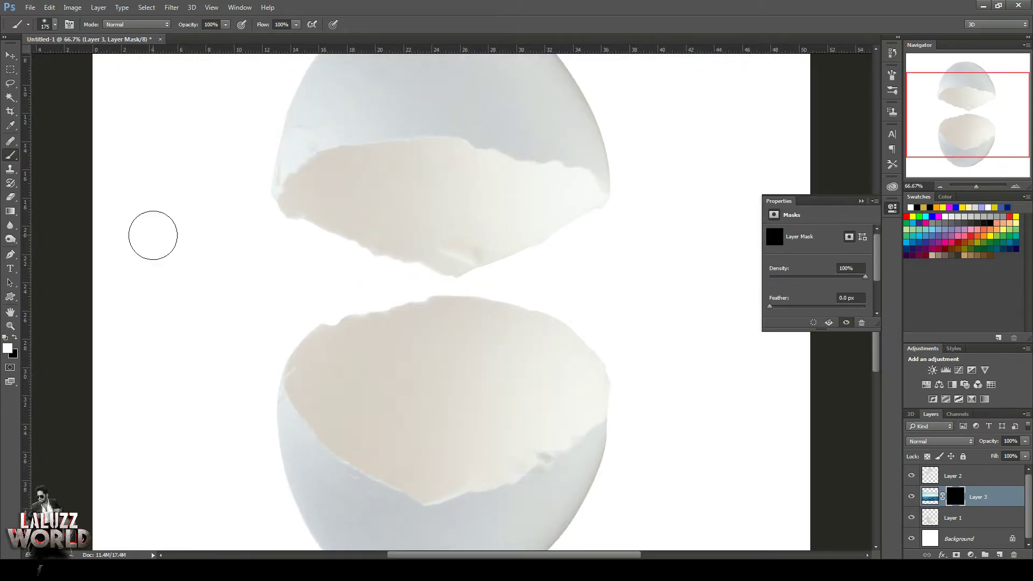
click(10, 257)
click(290, 399)
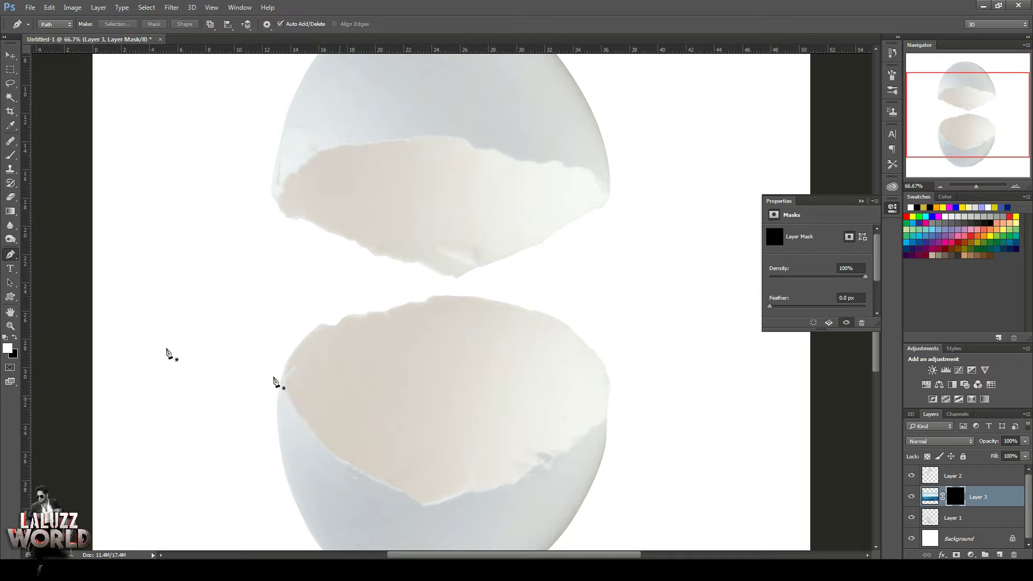
click(14, 98)
click(427, 446)
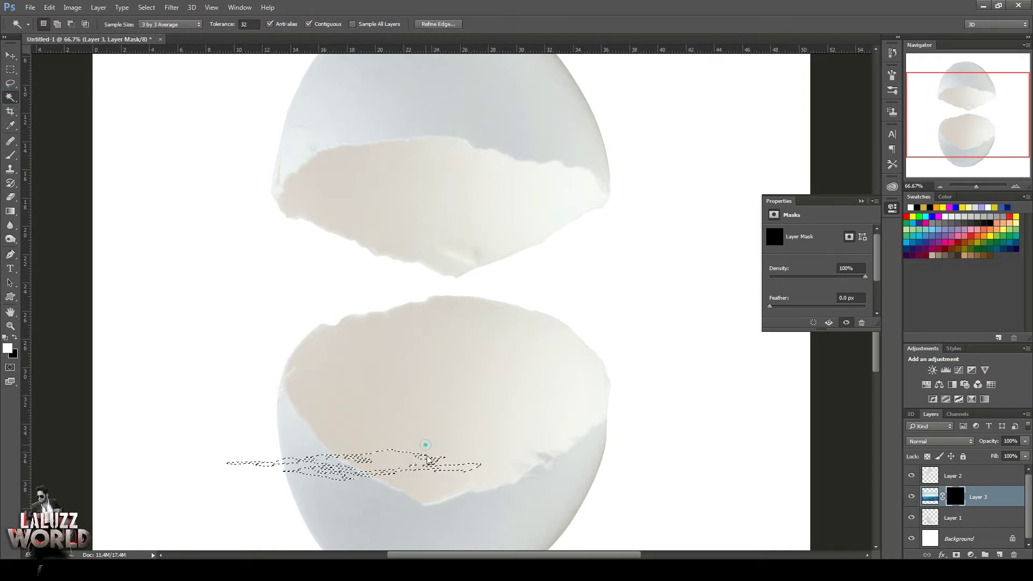
key(ctrl+d)
- Select the whole lower shell half with the Quick Selection tool
right_click(10, 98)
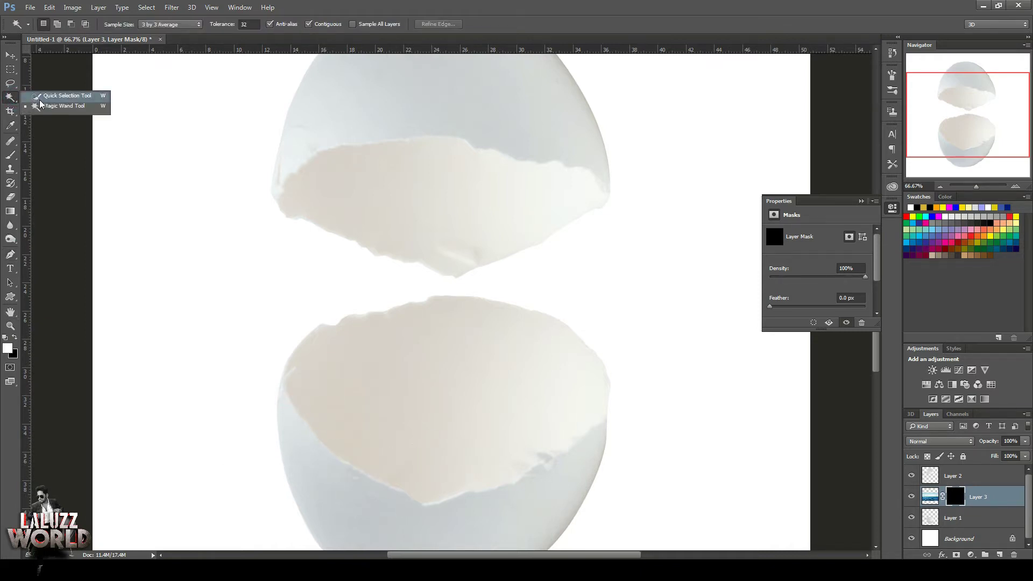
click(40, 100)
drag(388, 393, 570, 431)
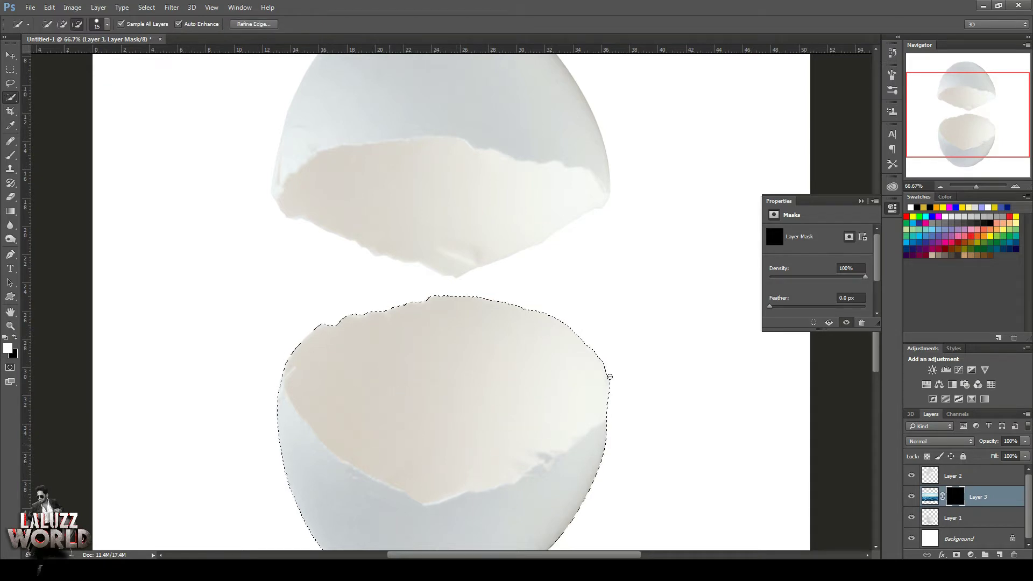
drag(532, 487, 525, 376)
click(444, 490)
- Subtract the shell's outer surface from the selection with a 70 px Quick Selection brush, keeping only the inner opening selected
click(76, 23)
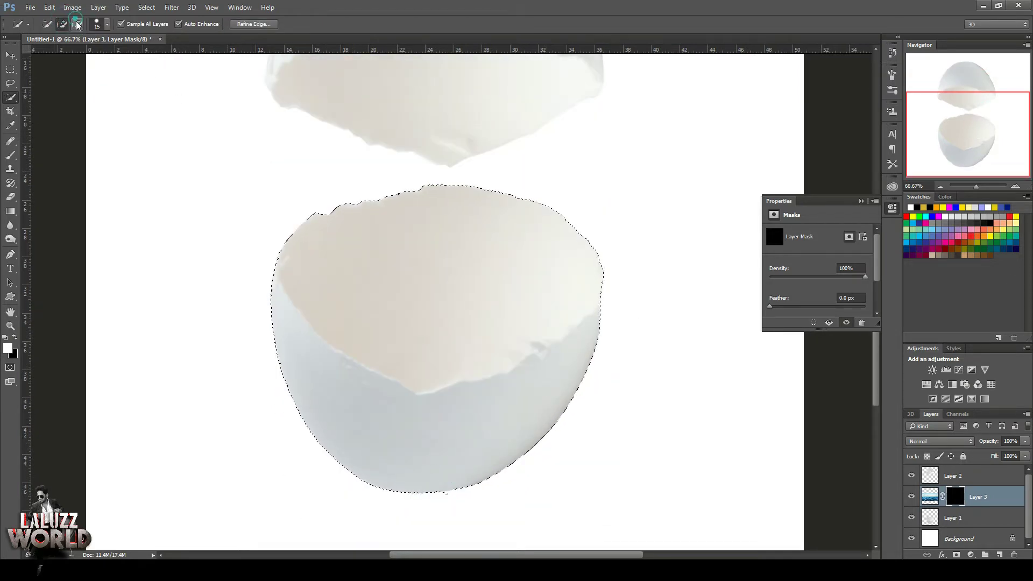
key(bracketright)
key(bracketright)
key(bracketright)
key(bracketright)
key(bracketright)
key(bracketright)
key(bracketright)
key(bracketright)
key(bracketright)
mouse_move(473, 480)
mouse_down()
mouse_move(500, 437)
mouse_move(465, 450)
mouse_move(467, 487)
mouse_up()
key(ctrl+alt+z)
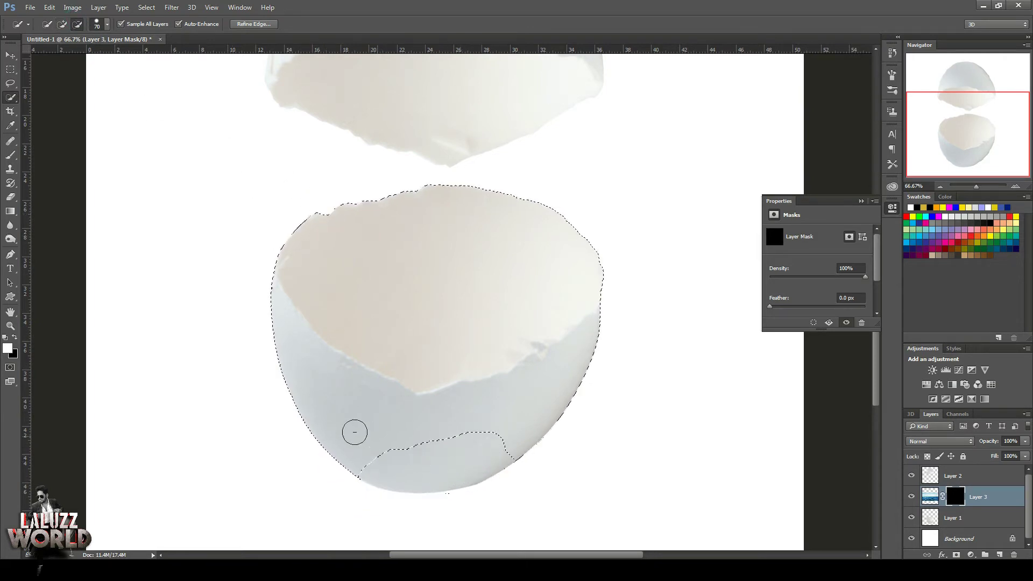
drag(355, 432, 528, 398)
drag(608, 319, 491, 439)
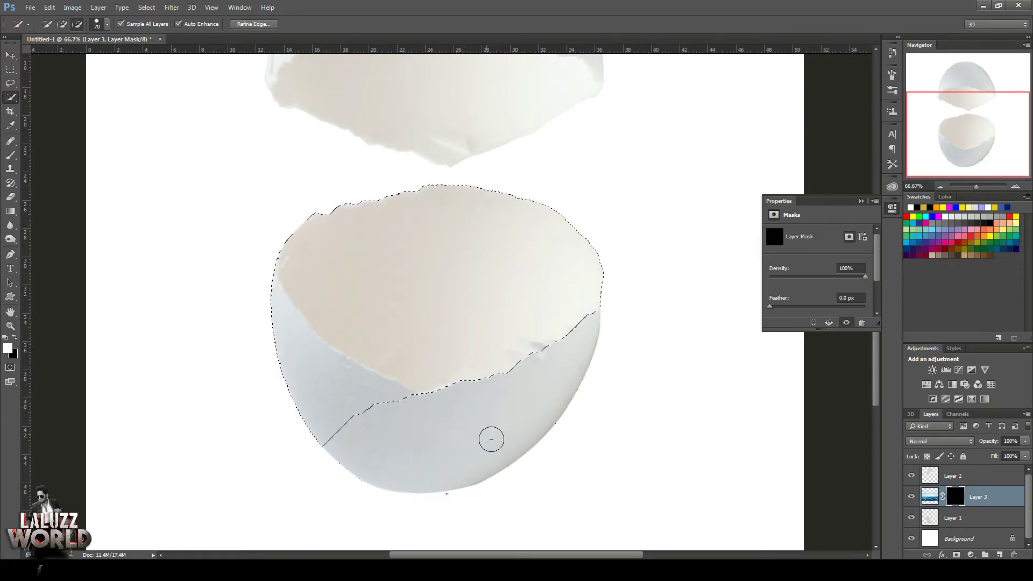
mouse_move(336, 380)
mouse_down()
mouse_move(290, 342)
mouse_move(261, 263)
mouse_move(255, 342)
mouse_move(296, 375)
mouse_move(295, 398)
mouse_up()
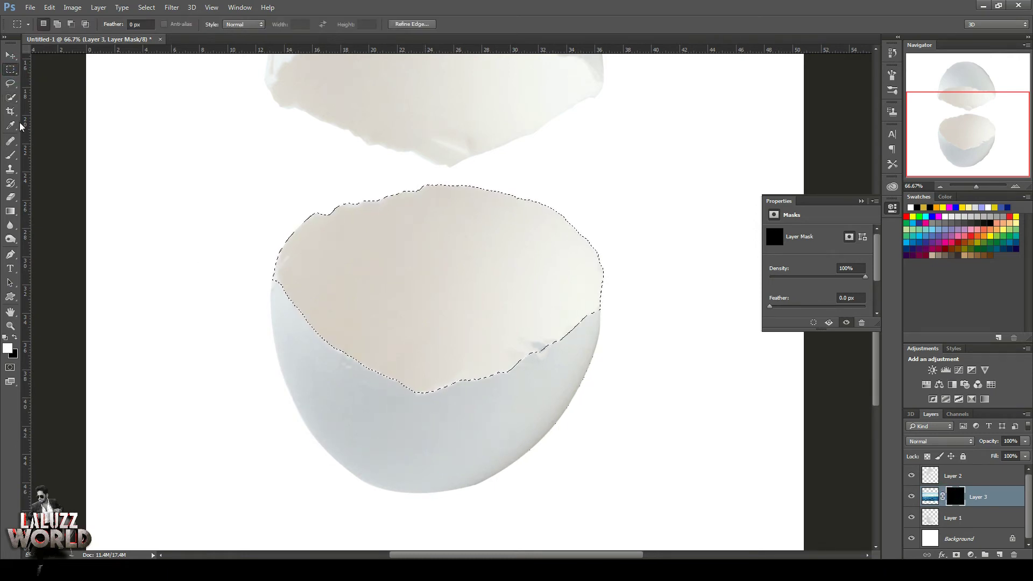
- Paint white on the ocean mask inside the selection with soft 175 and 50 px brushes to reveal curved-edged water, and deselect
key(b)
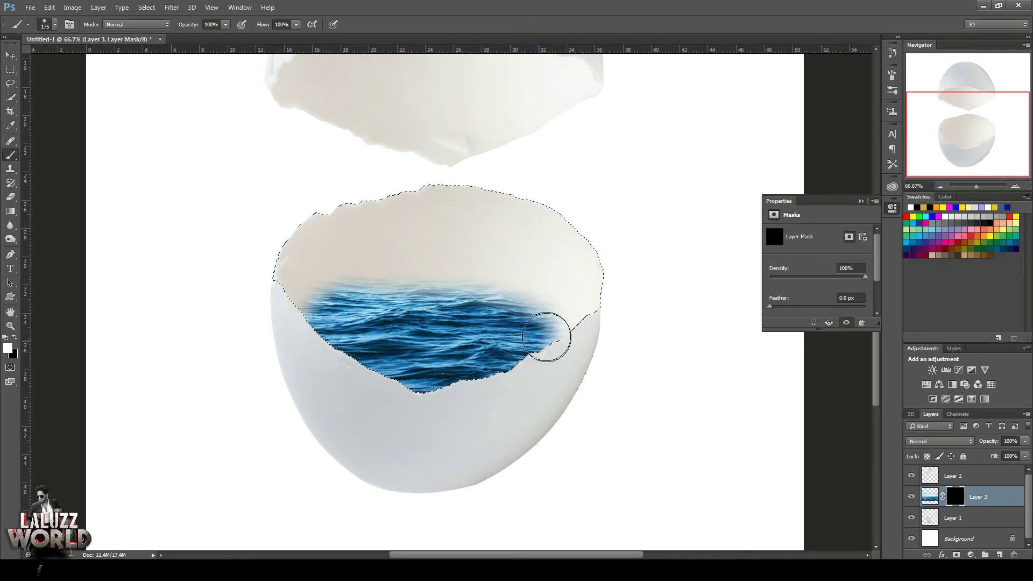
click(546, 336)
click(54, 26)
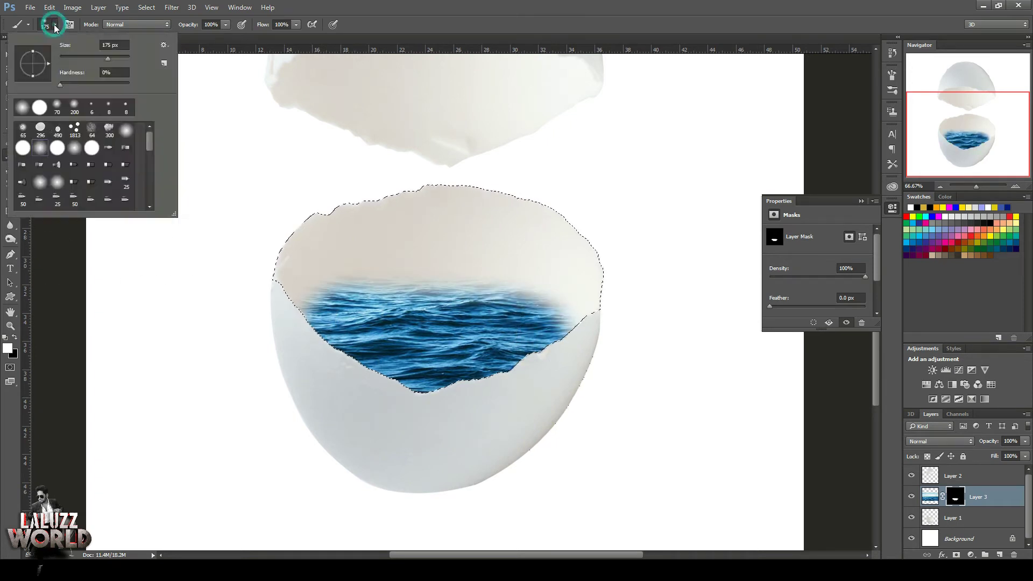
click(303, 340)
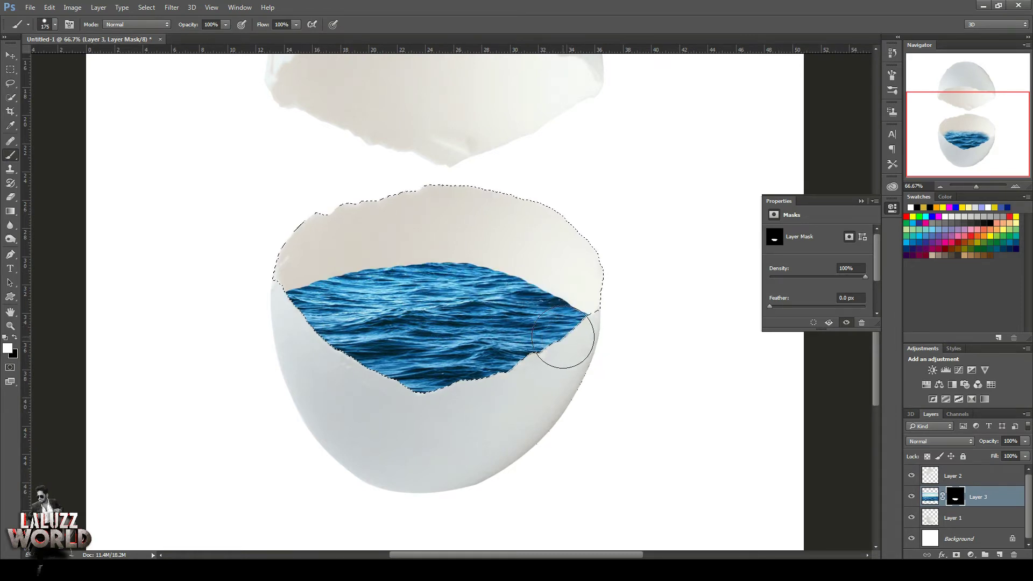
click(55, 25)
click(349, 345)
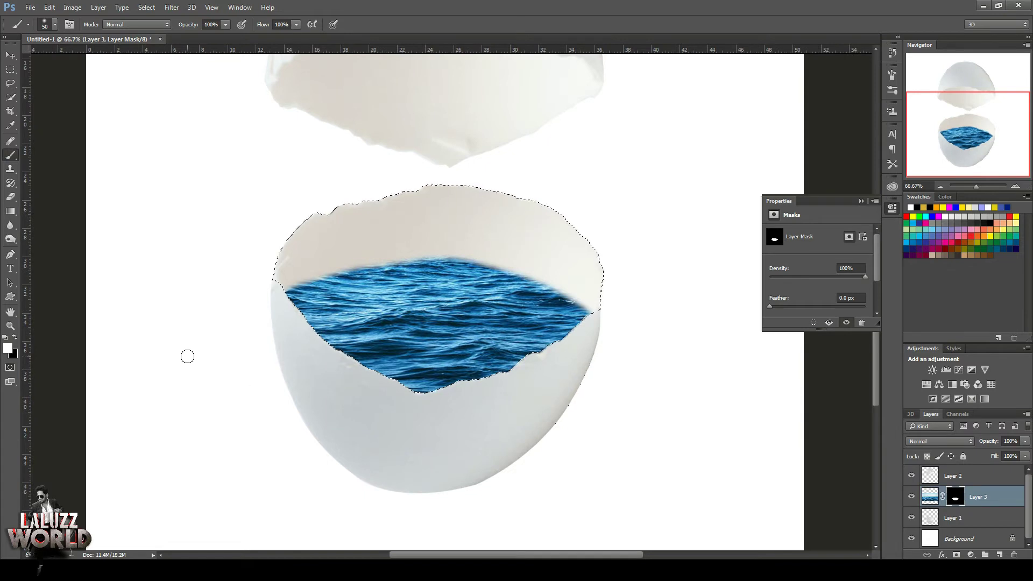
click(9, 69)
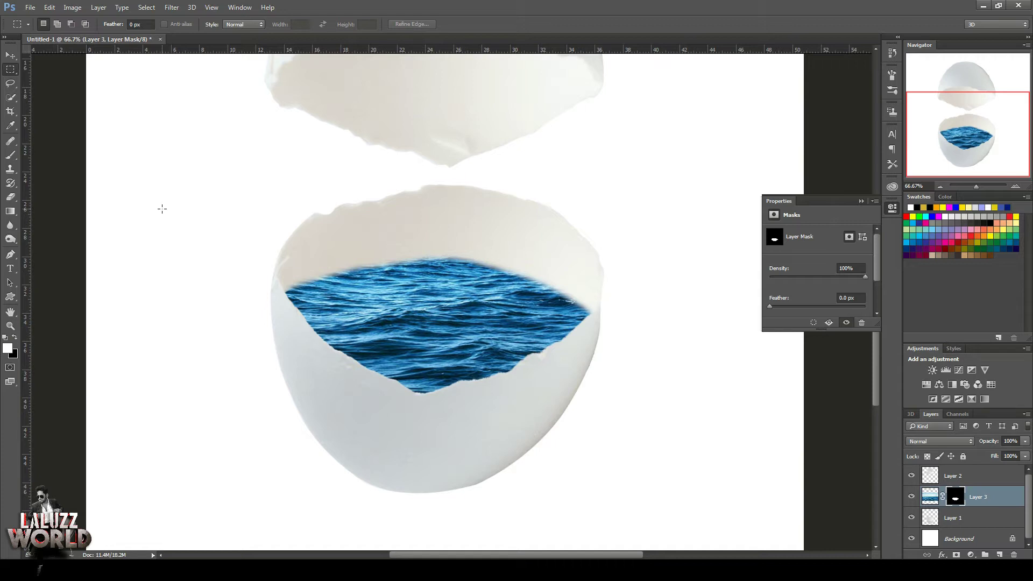
- Add a new layer above the ocean and paint a soft black 175 px band along the shell opening's front rim
click(1000, 555)
key(ctrl+bracketleft)
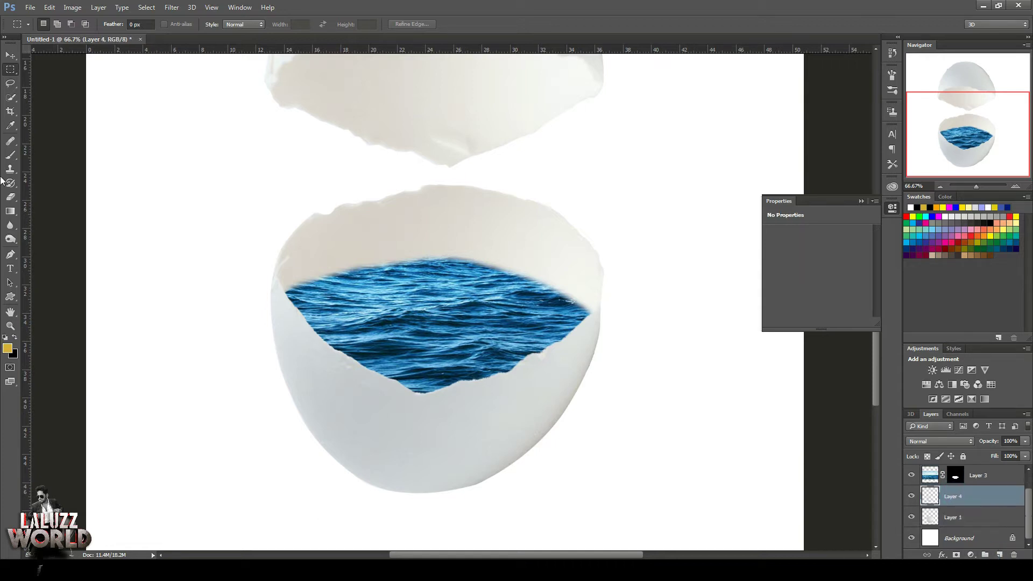
click(10, 154)
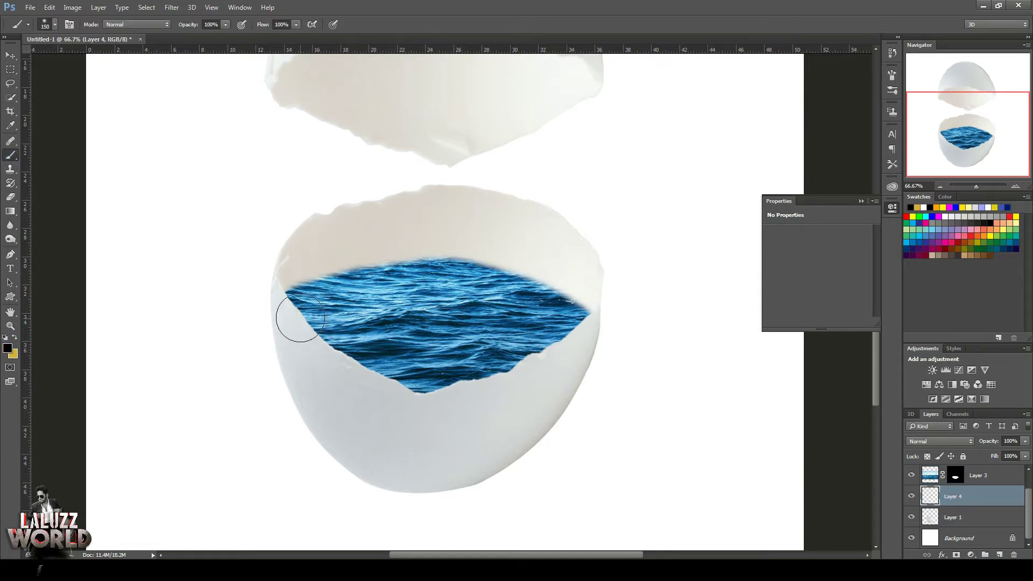
drag(300, 318, 291, 323)
key(ctrl+z)
key(bracketright)
mouse_move(983, 495)
mouse_down()
mouse_move(1002, 484)
mouse_move(985, 473)
mouse_up()
mouse_move(283, 309)
mouse_down()
mouse_move(346, 360)
mouse_move(436, 388)
mouse_move(524, 364)
mouse_move(598, 316)
mouse_up()
- Clip the black shading layer to the ocean layer and lower its opacity to 20%
drag(987, 500, 983, 495)
right_click(982, 495)
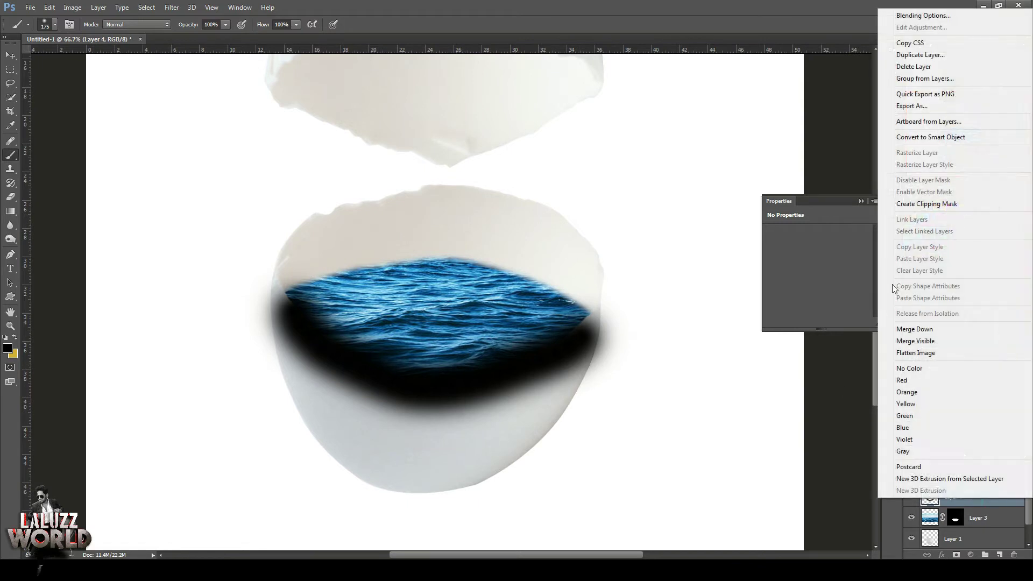
click(920, 267)
drag(1027, 446, 985, 457)
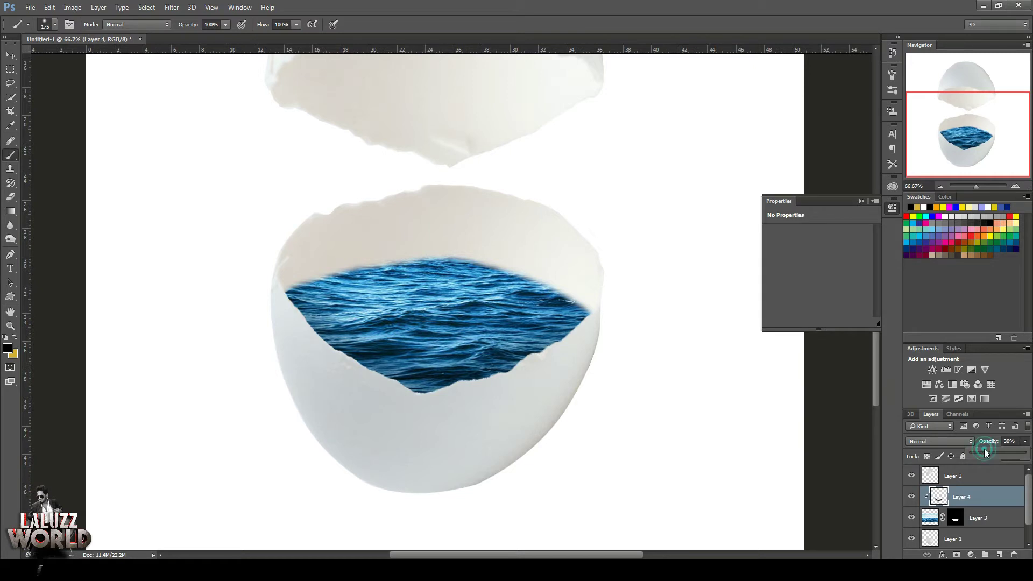
key(v)
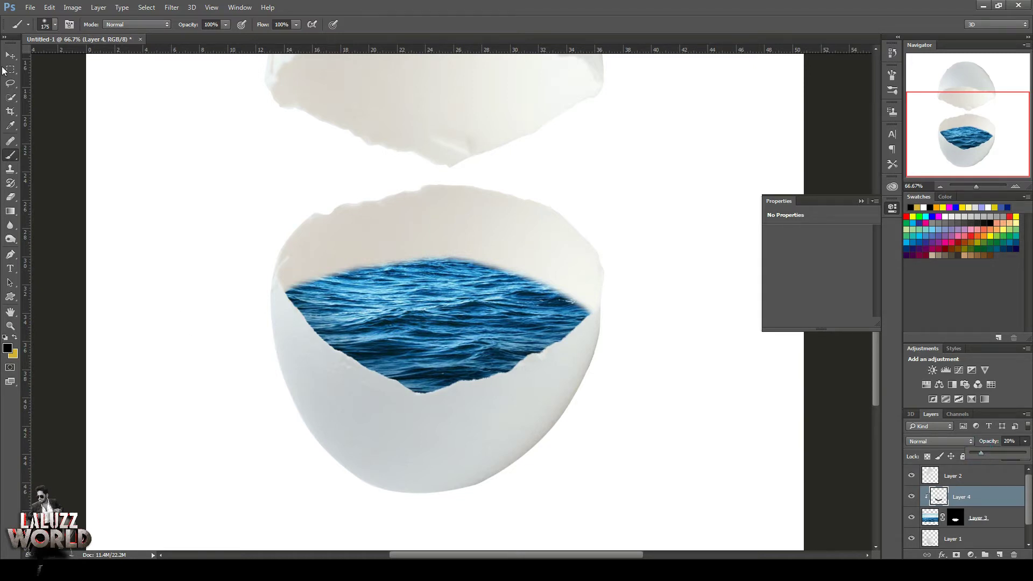
click(47, 101)
- Save the document as Untitled-1.psd with Maximize Compatibility enabled
key(ctrl+s)
click(425, 334)
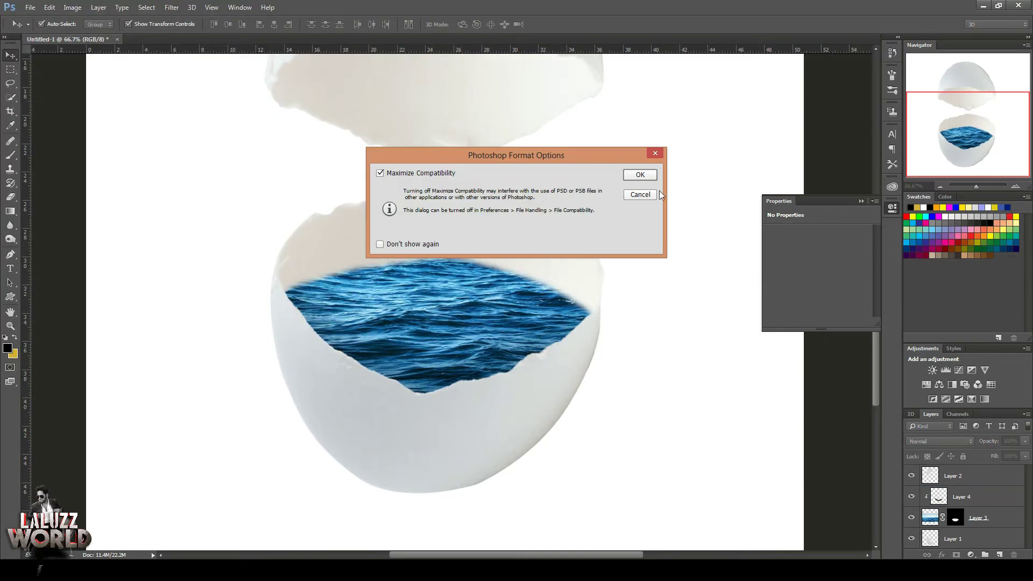
click(643, 175)
- Open ship_PNG5405.png from the Desktop and bring the ship into the egg composition as a new layer
click(33, 7)
click(42, 29)
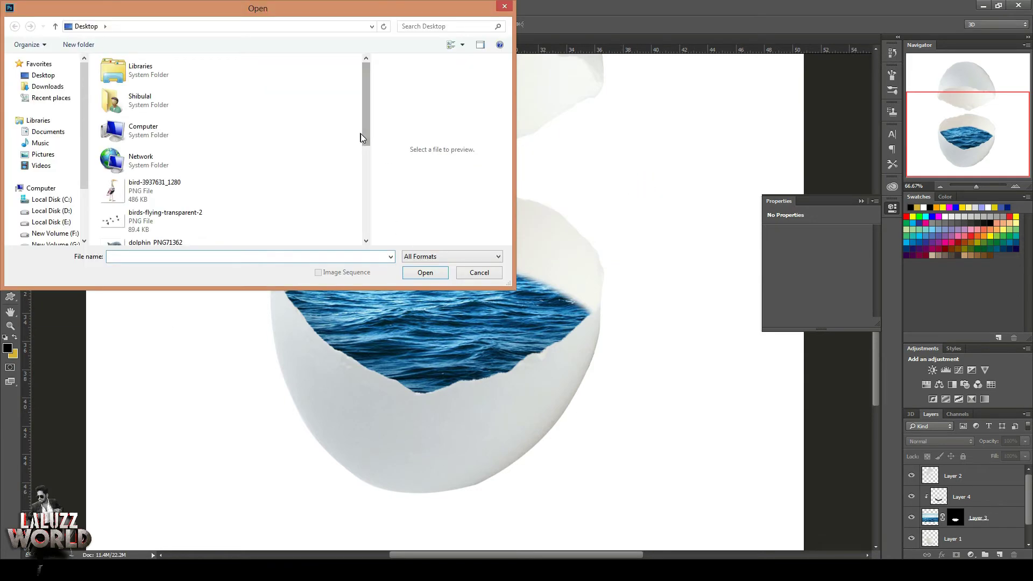
drag(361, 133, 371, 224)
double_click(148, 215)
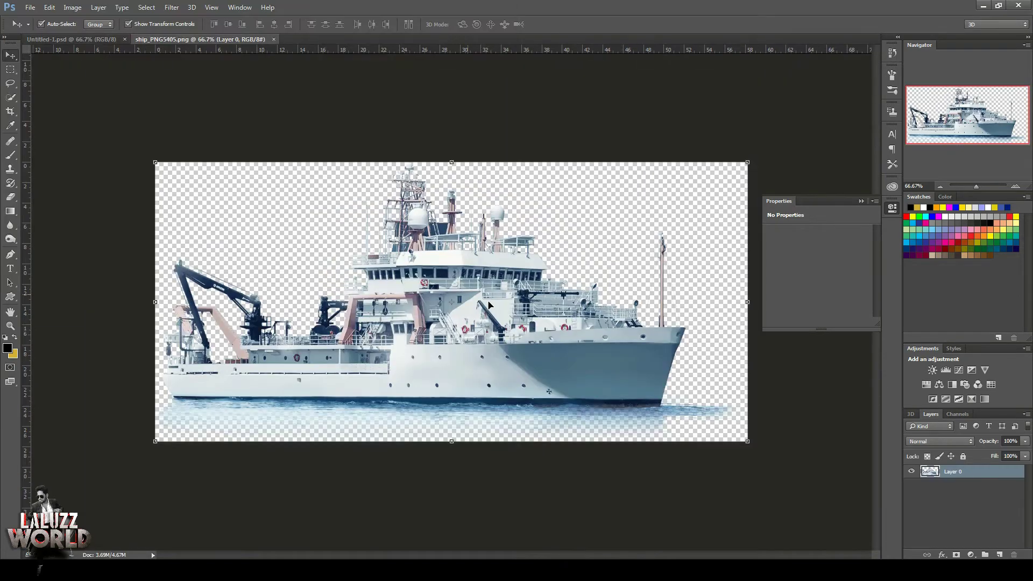
drag(216, 39, 348, 252)
- Scale the ship down to less than half the shell's width and place it near the water's far edge
key(ctrl+t)
drag(711, 69, 484, 187)
drag(441, 220, 434, 262)
key(Return)
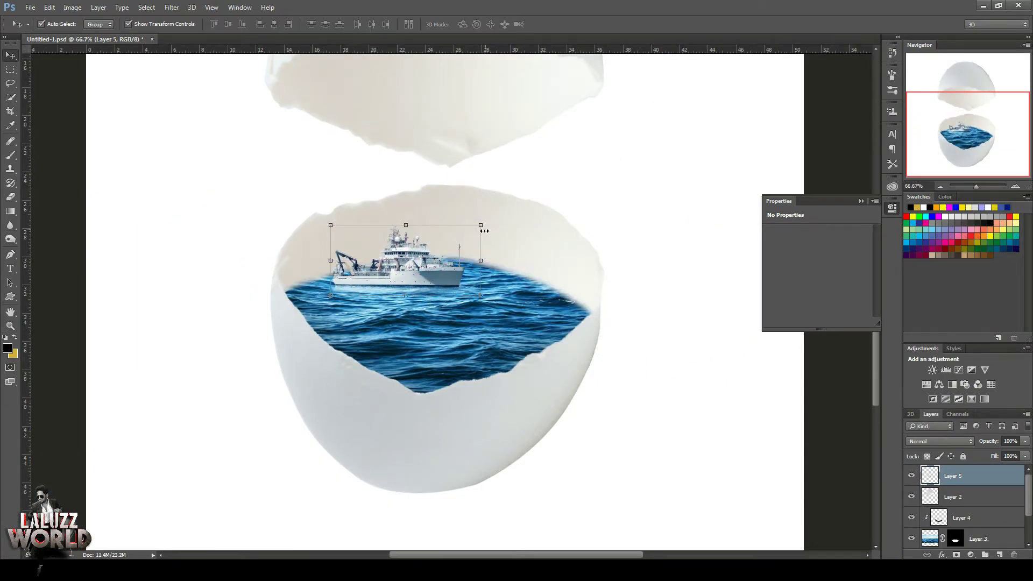
drag(484, 231, 479, 233)
key(Return)
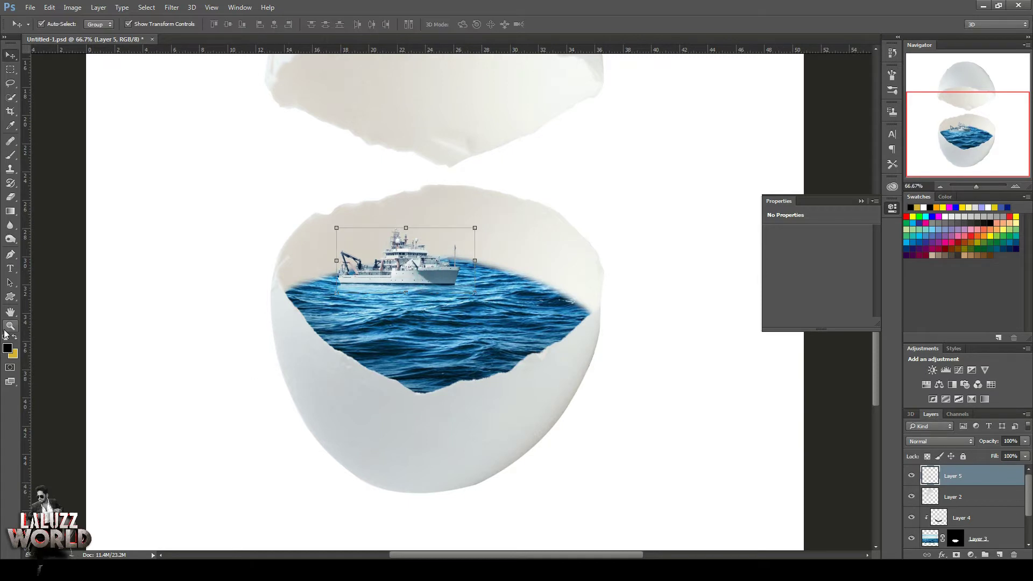
- Erase the ship image's own water around the hull with a soft 125 px eraser to blend it in
click(10, 197)
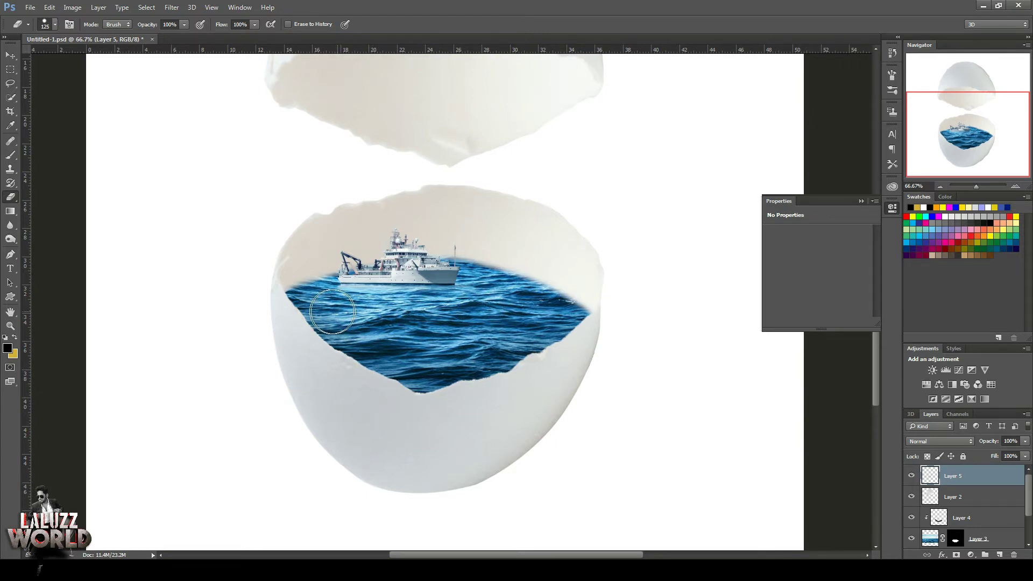
click(10, 55)
click(721, 370)
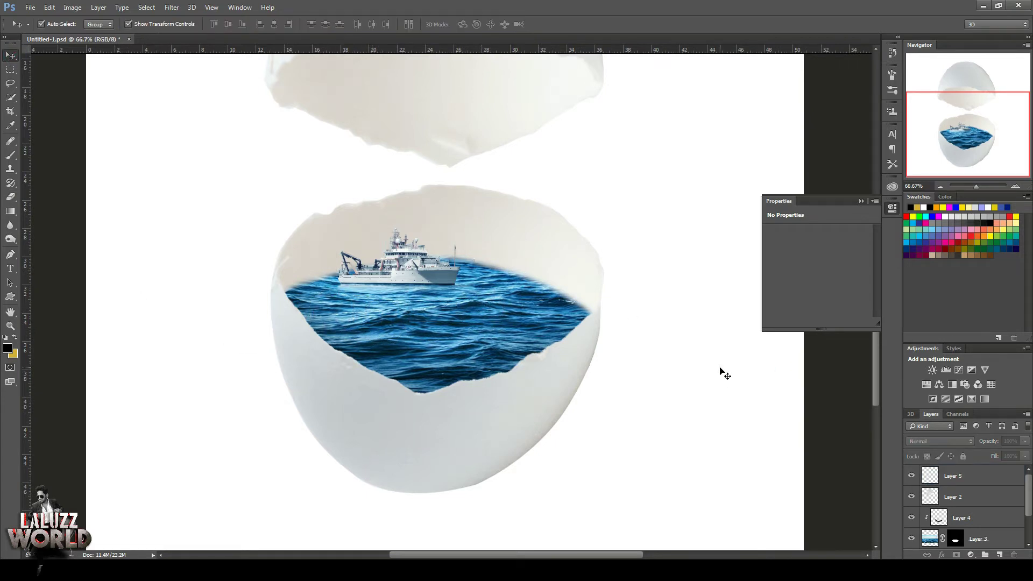
- Duplicate the ship layer, darken the copy to black with Lightness -100, and move it below the original ship
drag(1002, 476, 1000, 555)
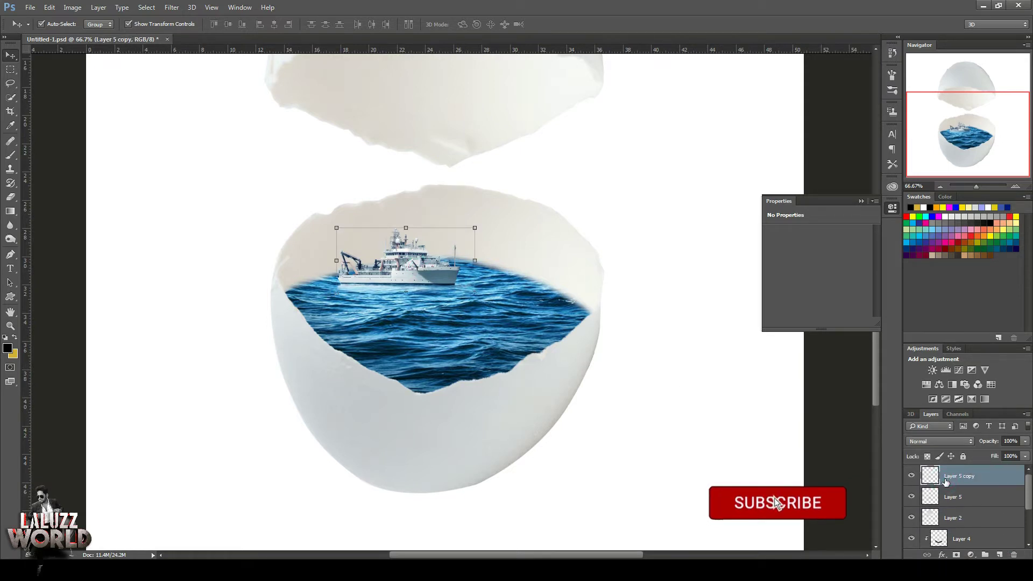
click(76, 9)
click(226, 88)
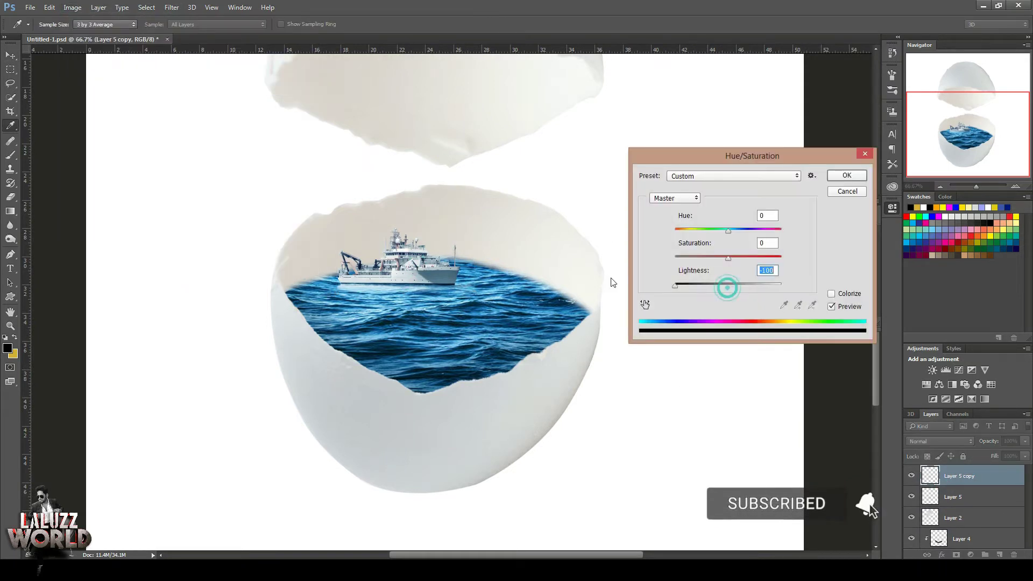
drag(727, 284, 676, 285)
key(Return)
key(ctrl+bracketleft)
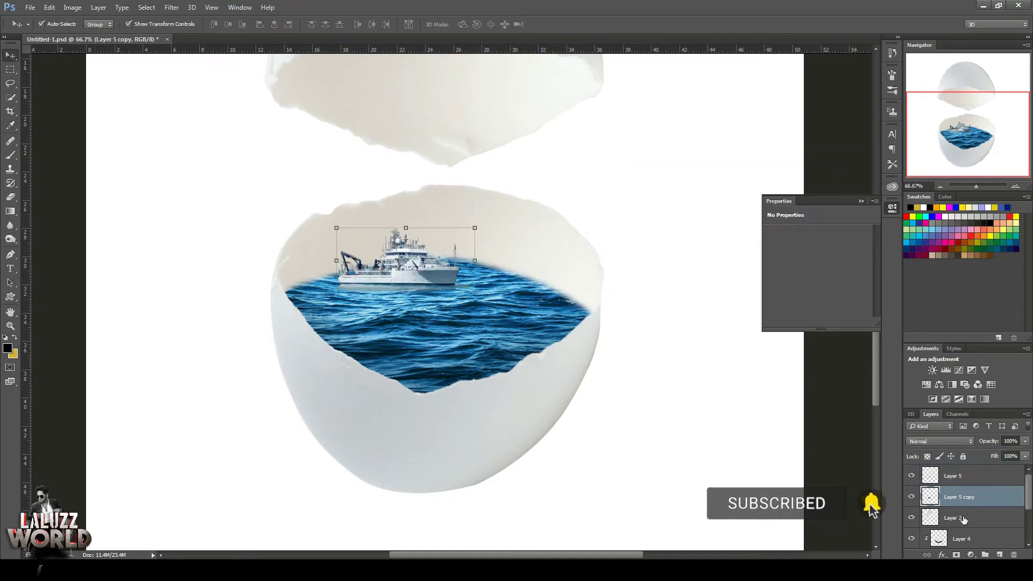
click(72, 7)
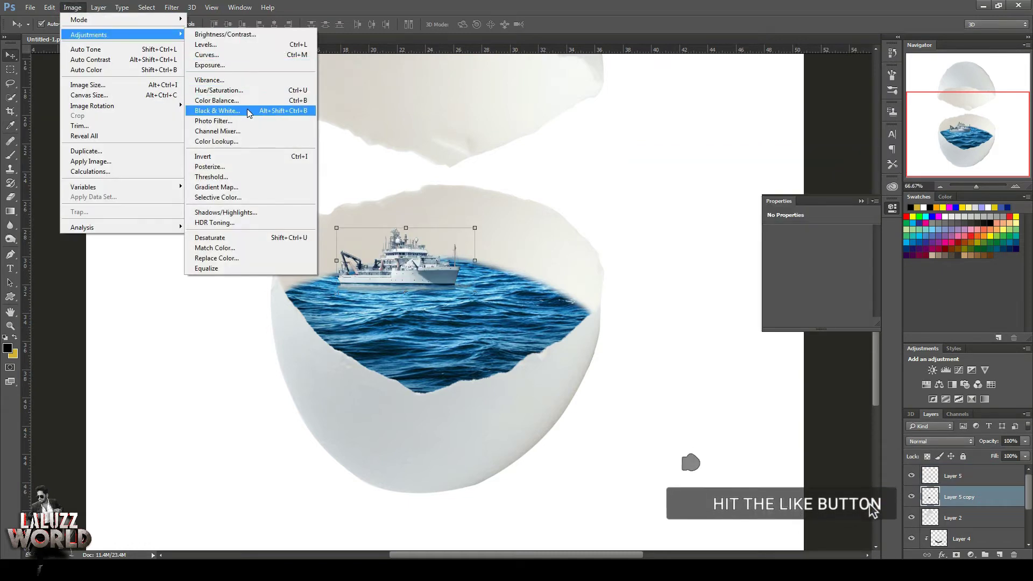
click(88, 10)
click(99, 8)
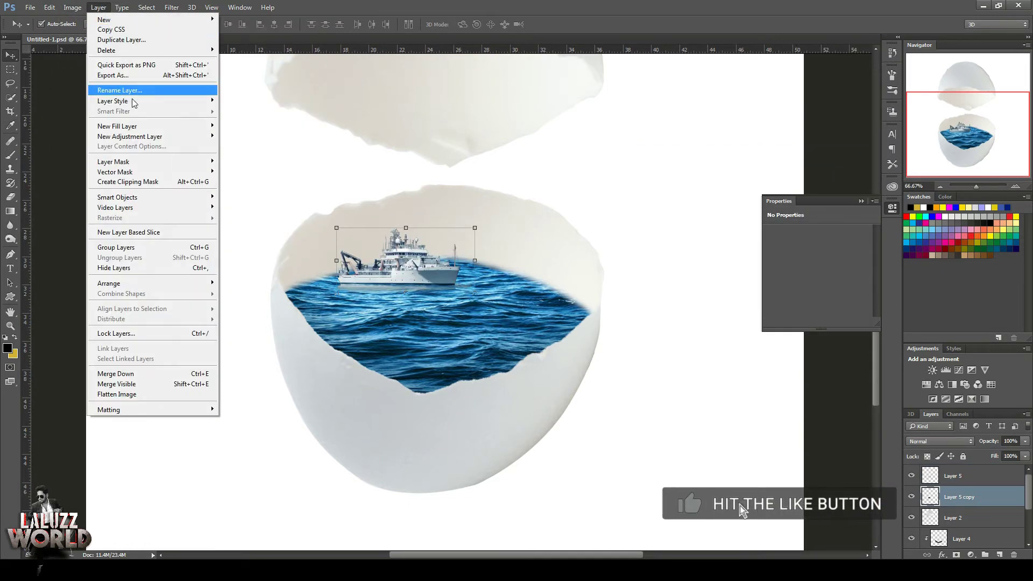
click(244, 57)
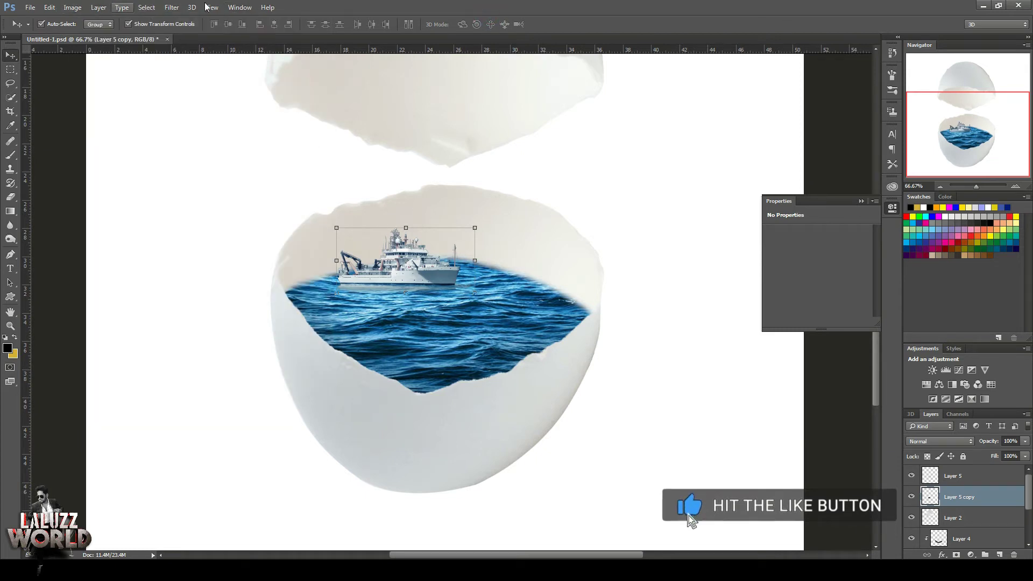
- Blur the blackened ship copy heavily so it spreads into a soft shadow behind the ship
click(172, 7)
mouse_move(161, 127)
click(341, 163)
drag(791, 321, 822, 328)
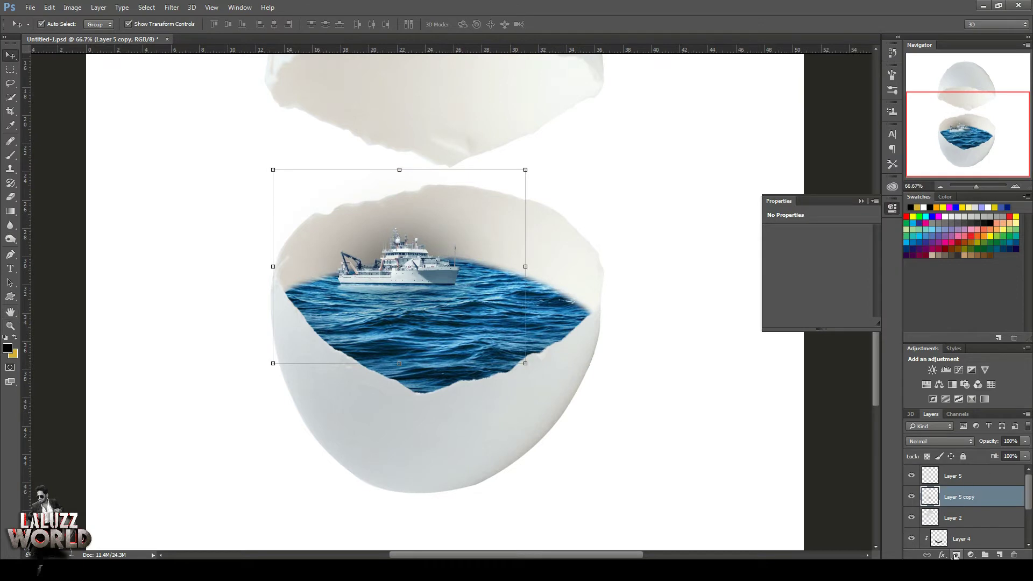
- Clean up the ship's blurred shadow with a soft 125 px eraser and deselect the layer
click(10, 199)
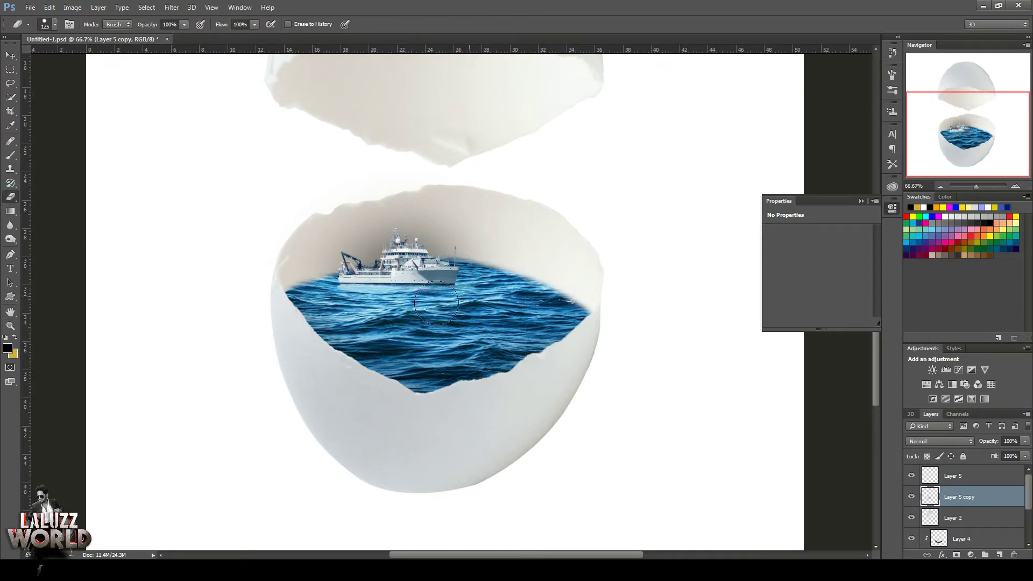
key(ctrl+z)
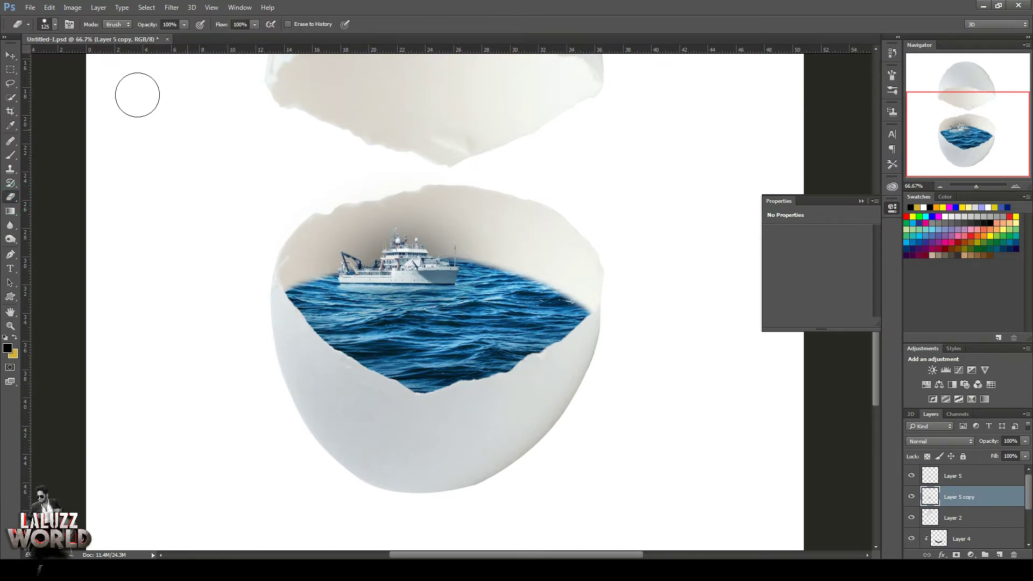
click(55, 24)
click(473, 166)
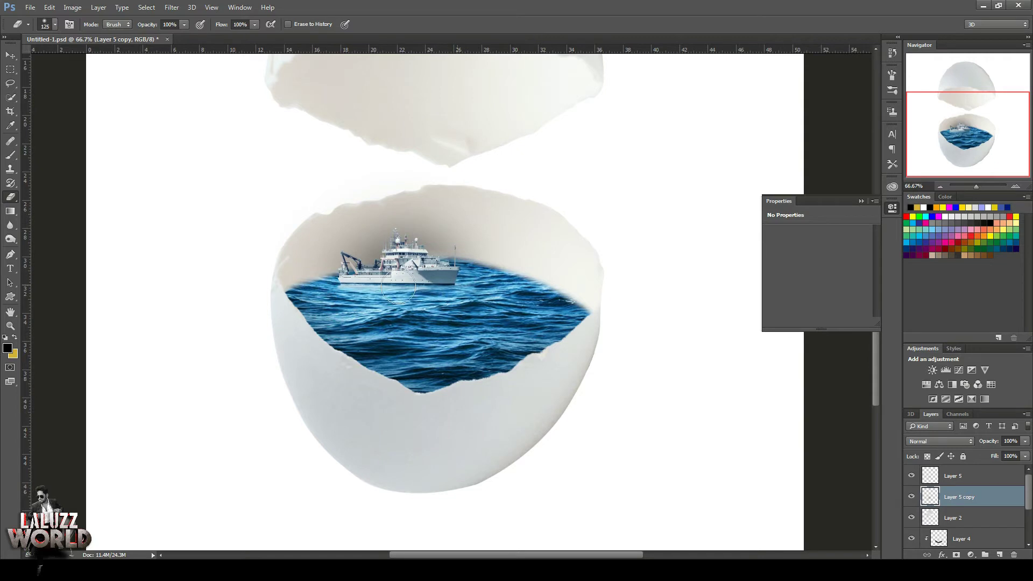
key(v)
click(169, 104)
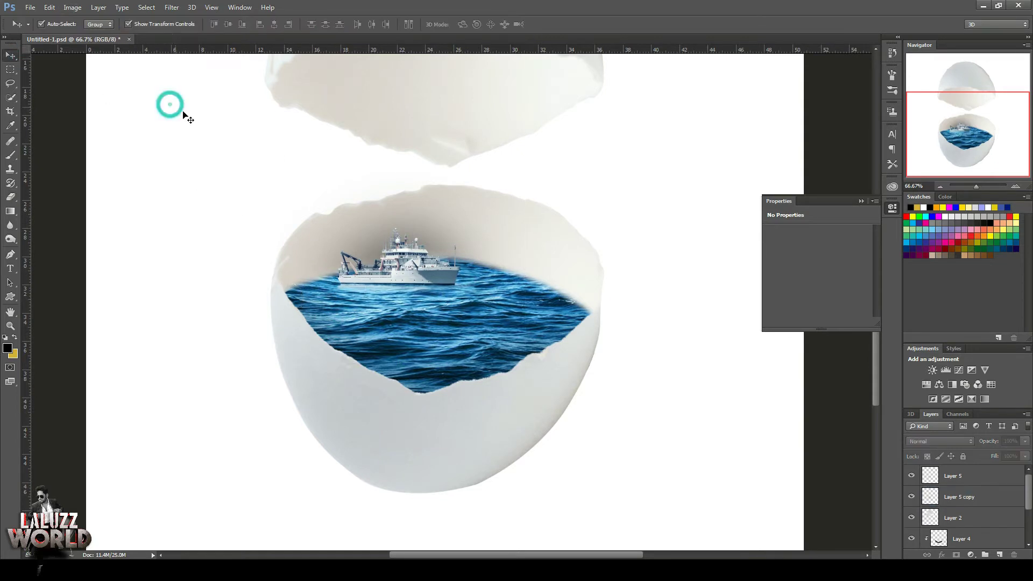
- Open the dolphin_PNG71362 image, copy the dolphin into the egg document, and close the source image
click(30, 7)
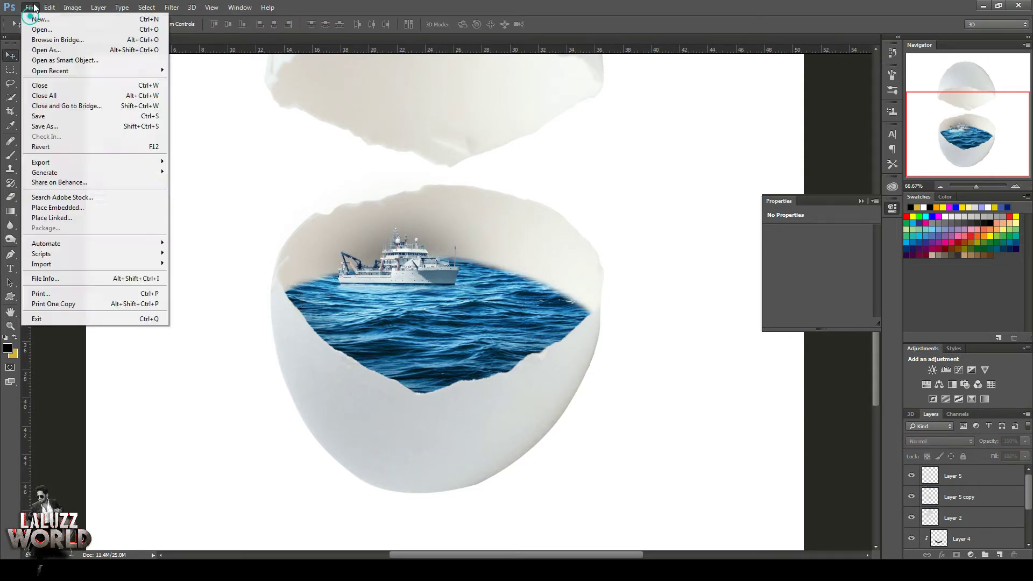
click(37, 30)
scroll(178, 195, down, 1)
click(162, 211)
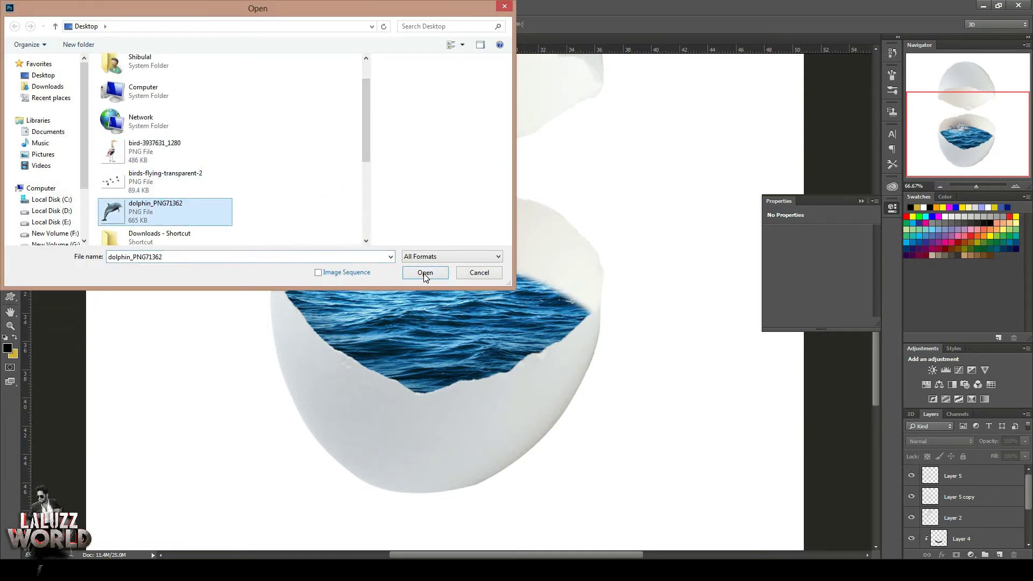
click(422, 273)
drag(210, 41, 474, 60)
drag(520, 301, 345, 314)
click(881, 60)
- Scale the dolphin down to a small size and place it on the water in front of the ship
drag(630, 163, 507, 253)
drag(687, 99, 345, 360)
drag(375, 415, 440, 332)
key(Return)
- Add a layer mask to the dolphin and paint black over its tail to sink it into the water
click(956, 555)
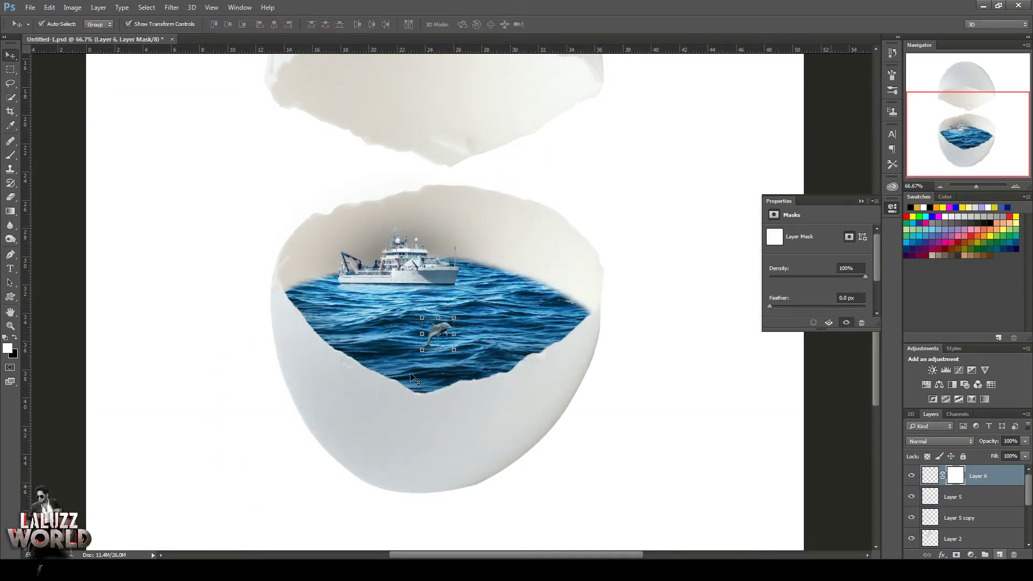
click(10, 155)
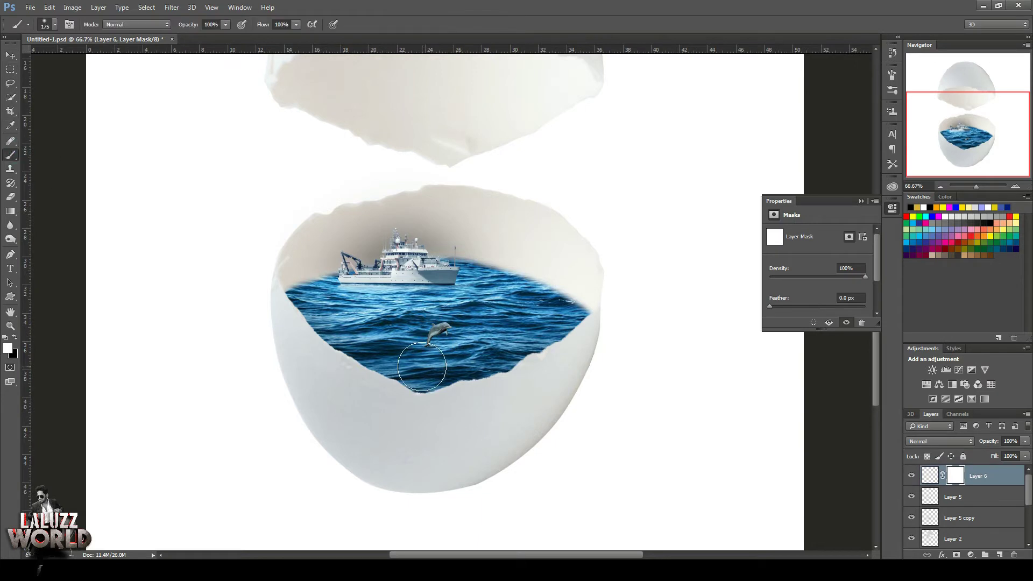
click(15, 338)
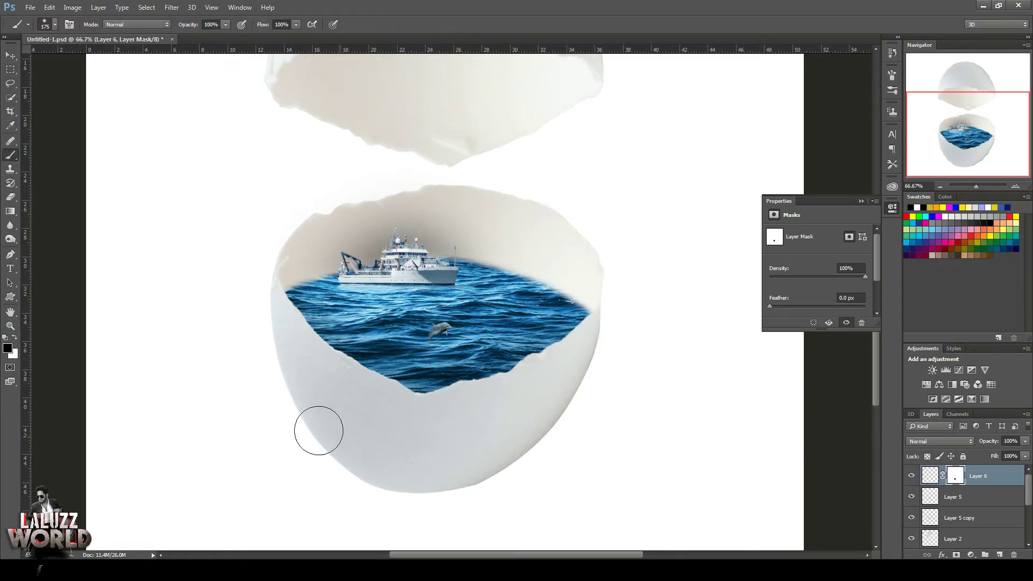
click(10, 53)
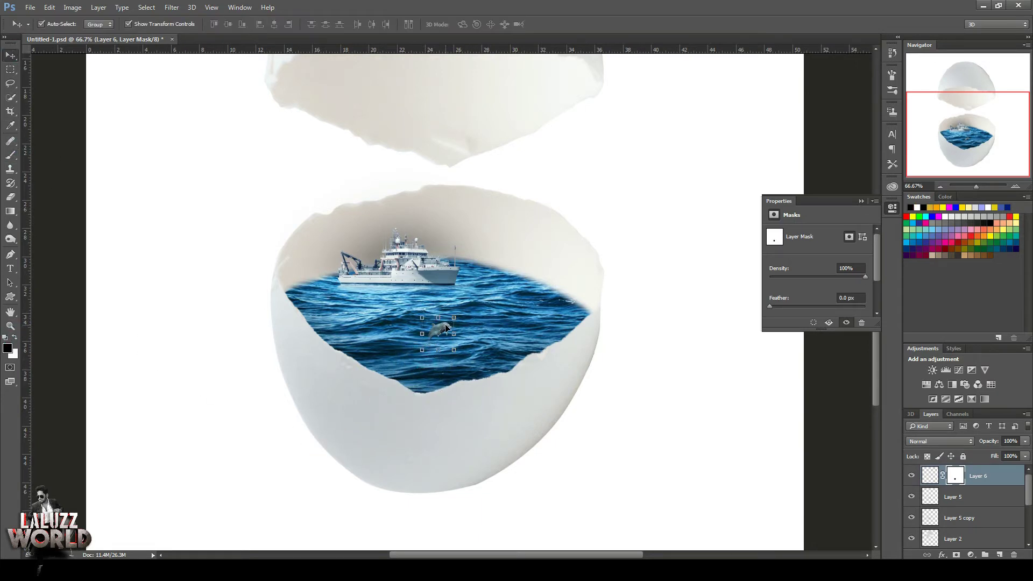
- Add a new layer beneath the dolphin, append the Water Splash brush set, and choose a splash brush tip
click(10, 155)
ctrl+click(1000, 555)
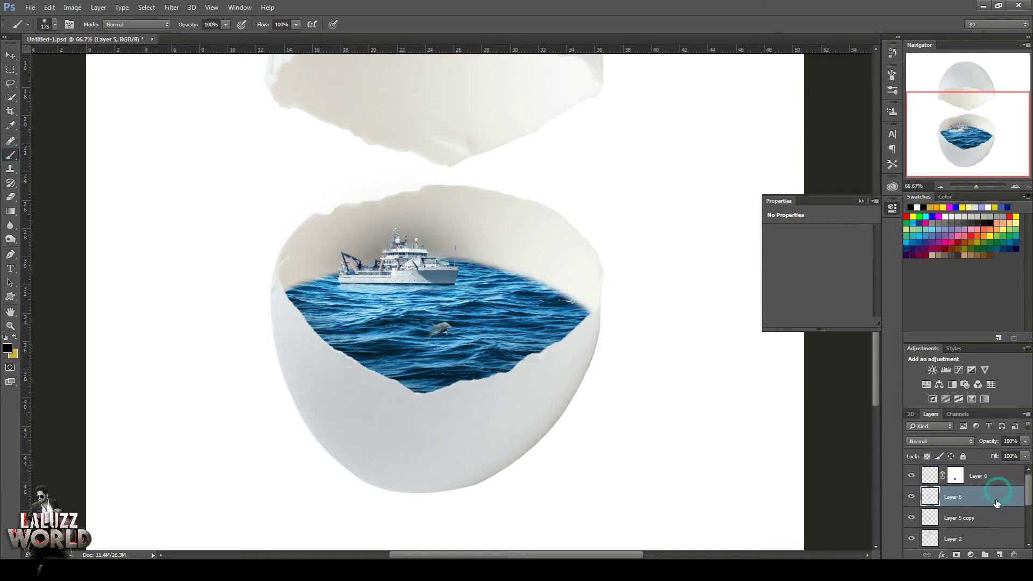
click(54, 24)
click(164, 45)
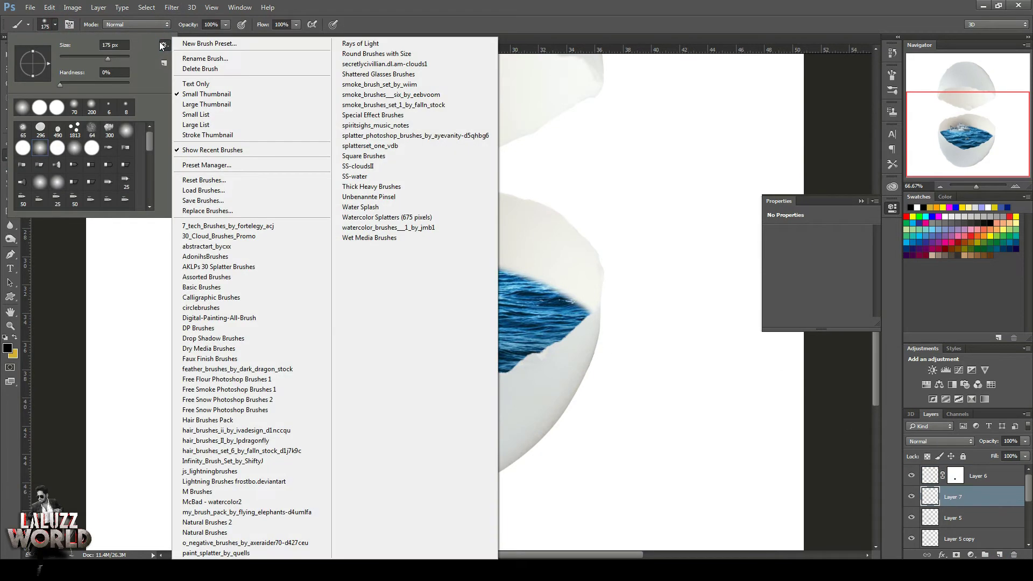
click(387, 217)
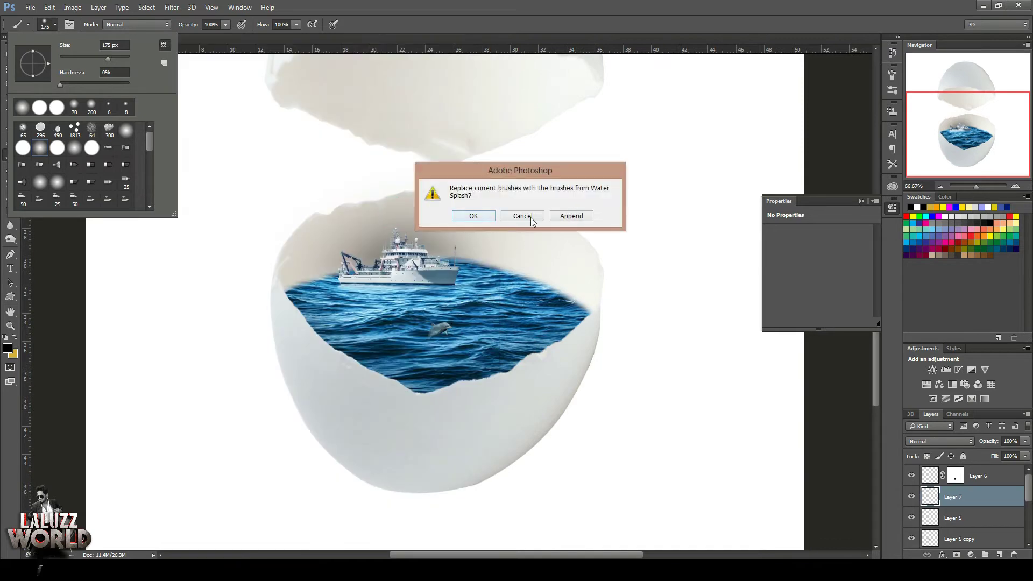
click(580, 216)
double_click(76, 201)
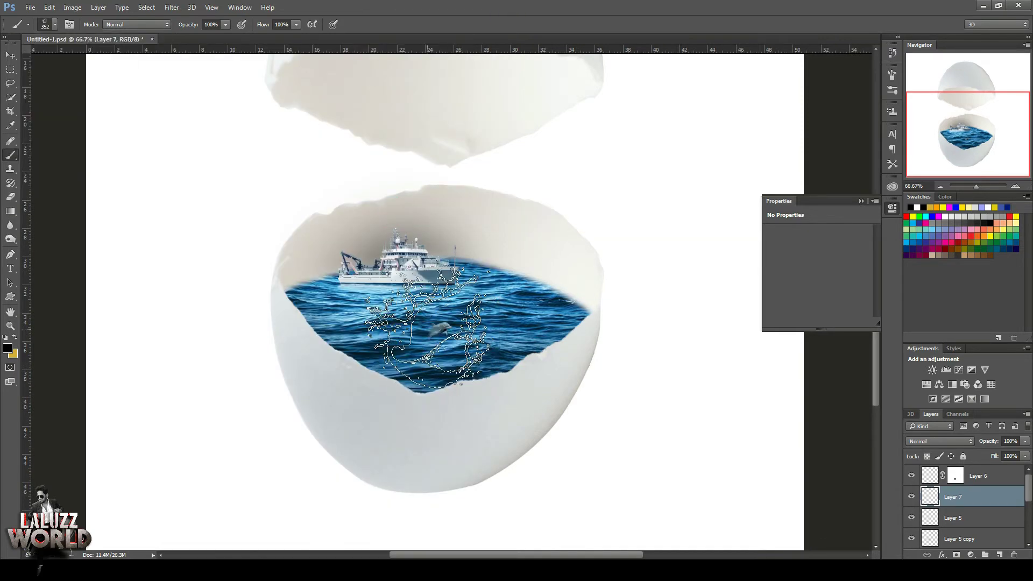
- Set the foreground colour to white and reduce the splash brush to 40 px
click(8, 348)
click(744, 343)
click(981, 335)
key(bracketleft)
key(bracketleft)
key(bracketleft)
key(bracketleft)
key(bracketleft)
key(bracketleft)
key(bracketleft)
key(bracketleft)
key(bracketleft)
key(bracketleft)
key(bracketleft)
key(bracketleft)
key(bracketleft)
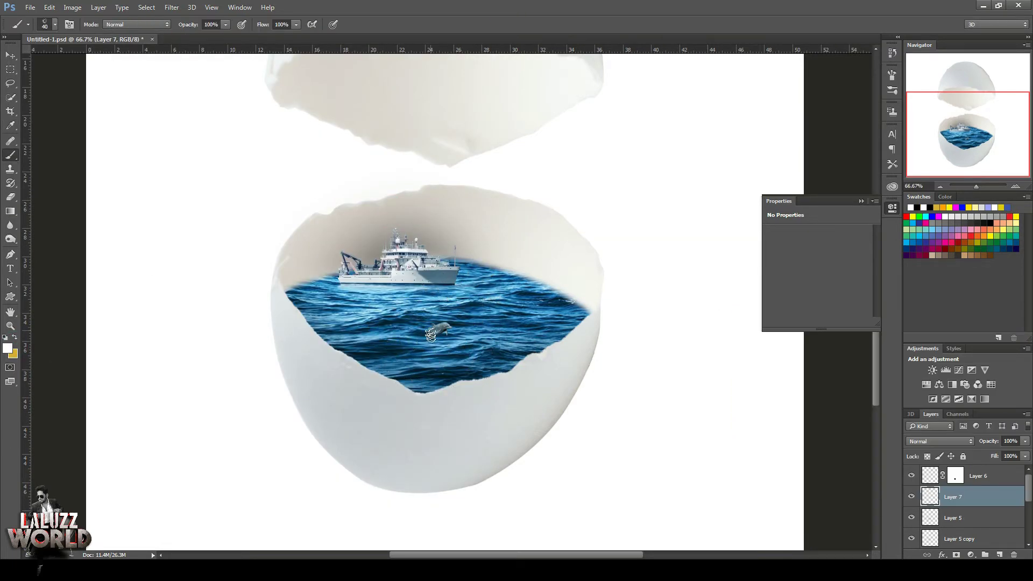
- Stamp spray around the dolphin's tail with another splash brush at 50 px, rotating its tip to -98° and -146°
click(54, 25)
double_click(53, 207)
key(bracketleft)
key(bracketleft)
key(bracketleft)
click(892, 76)
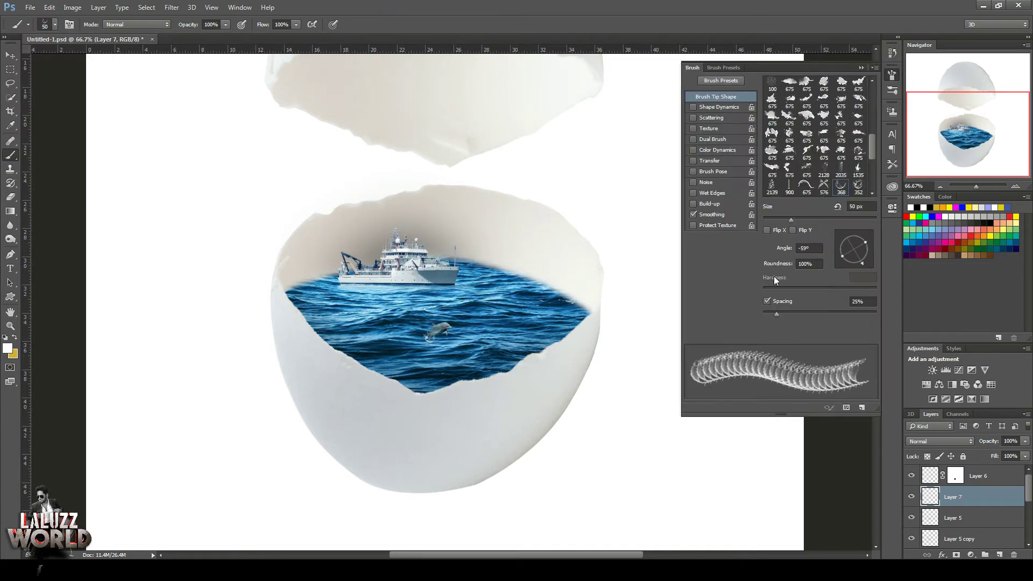
drag(861, 262, 851, 266)
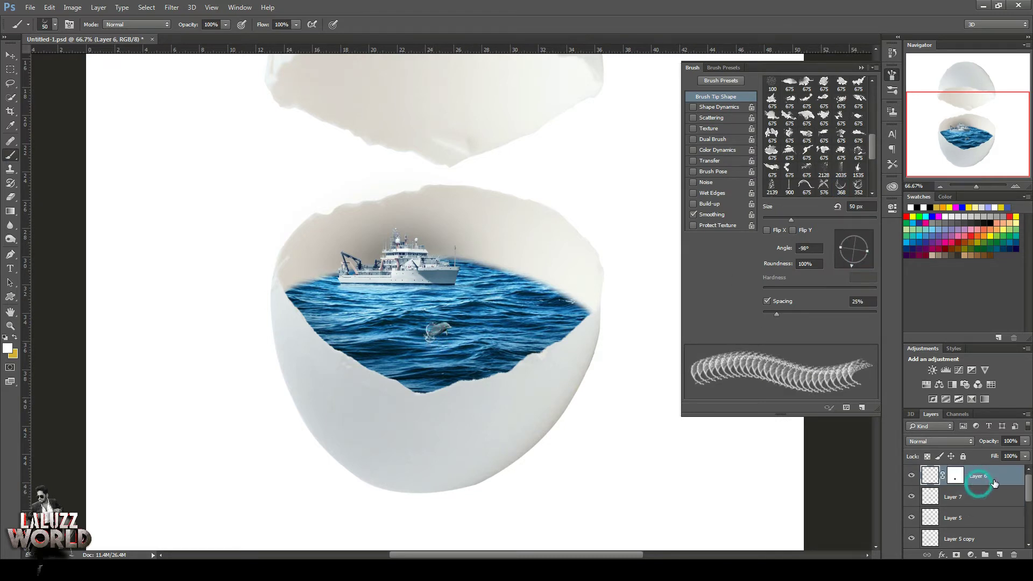
click(960, 538)
drag(851, 253, 845, 255)
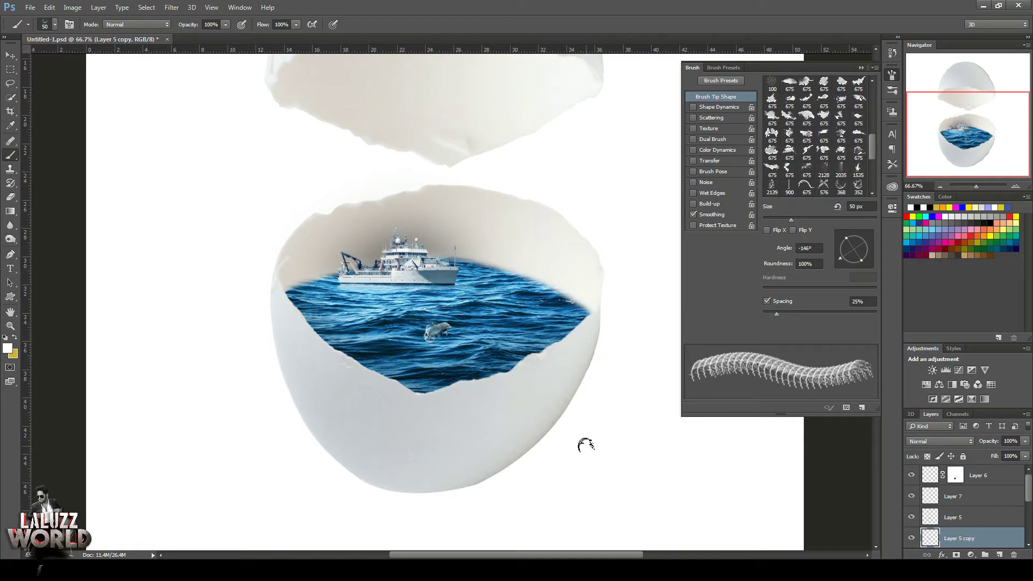
click(891, 75)
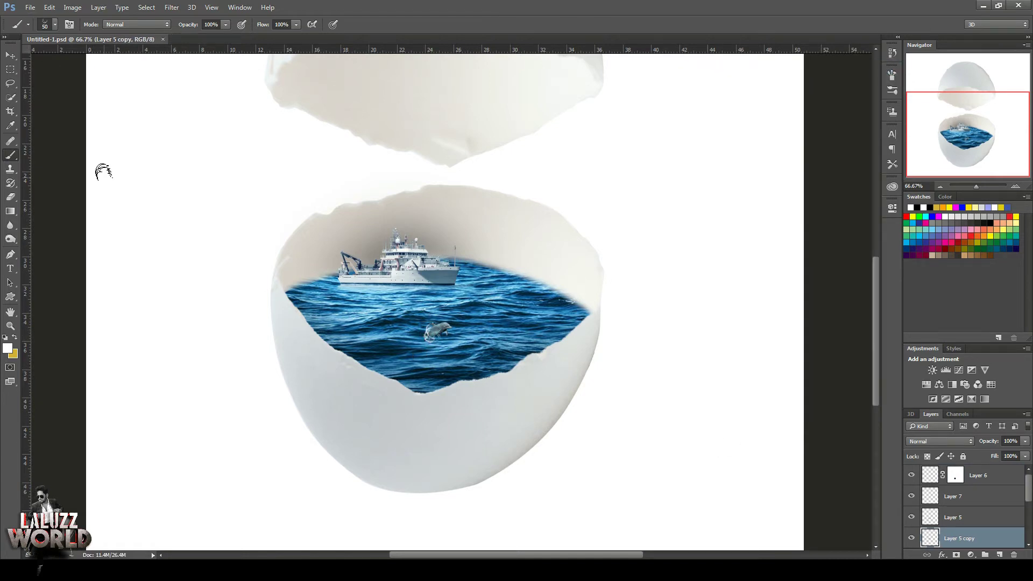
- Open the bird-3937631_1280 image, copy the bird into the egg document, and close the source image
click(30, 7)
click(38, 30)
double_click(166, 184)
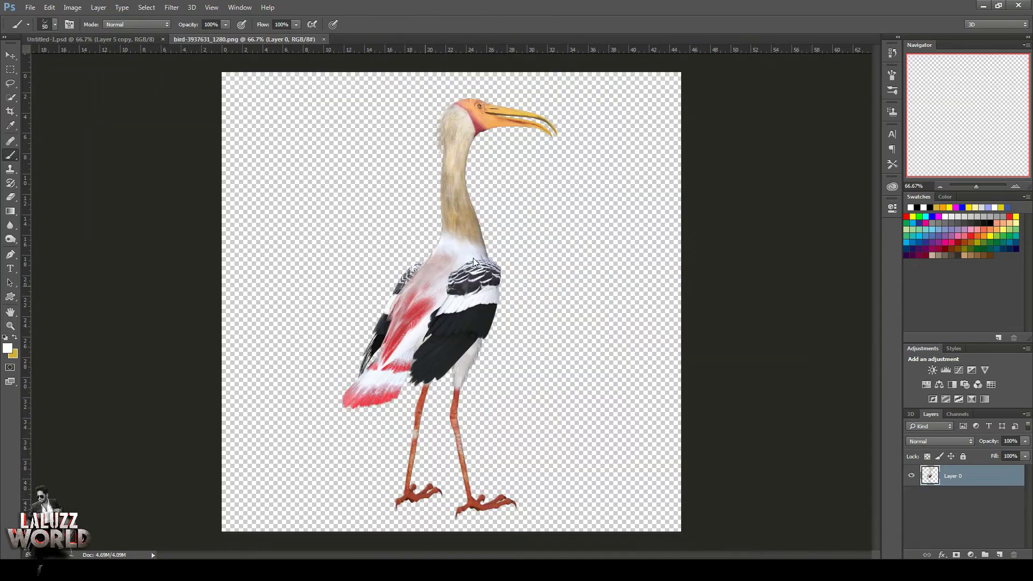
drag(304, 41, 613, 77)
key(v)
drag(638, 347, 348, 327)
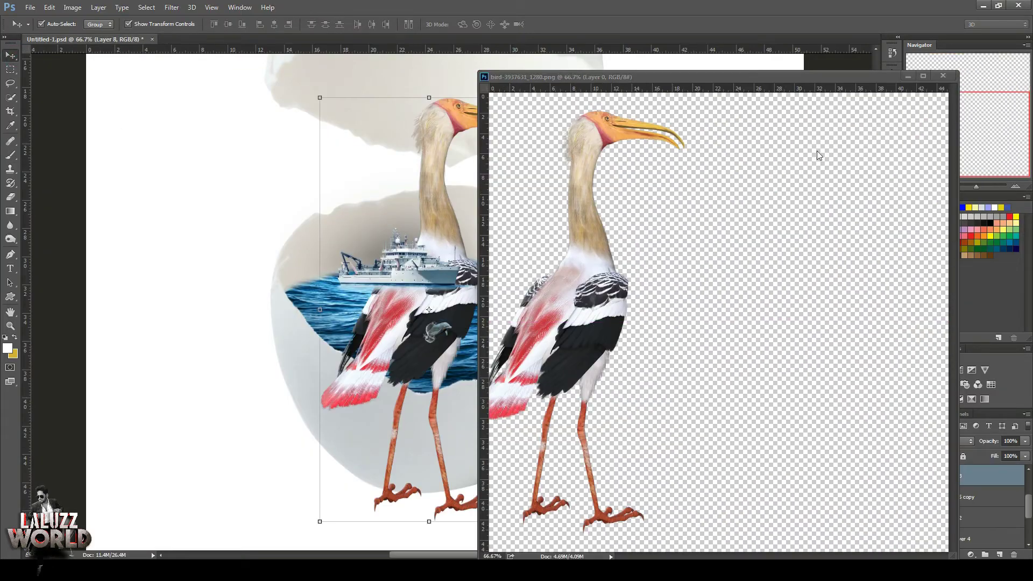
click(943, 75)
- Scale the bird to about 22%, bring its layer to the top, and place it at the lower shell's left rim
key(ctrl+t)
drag(537, 98, 453, 246)
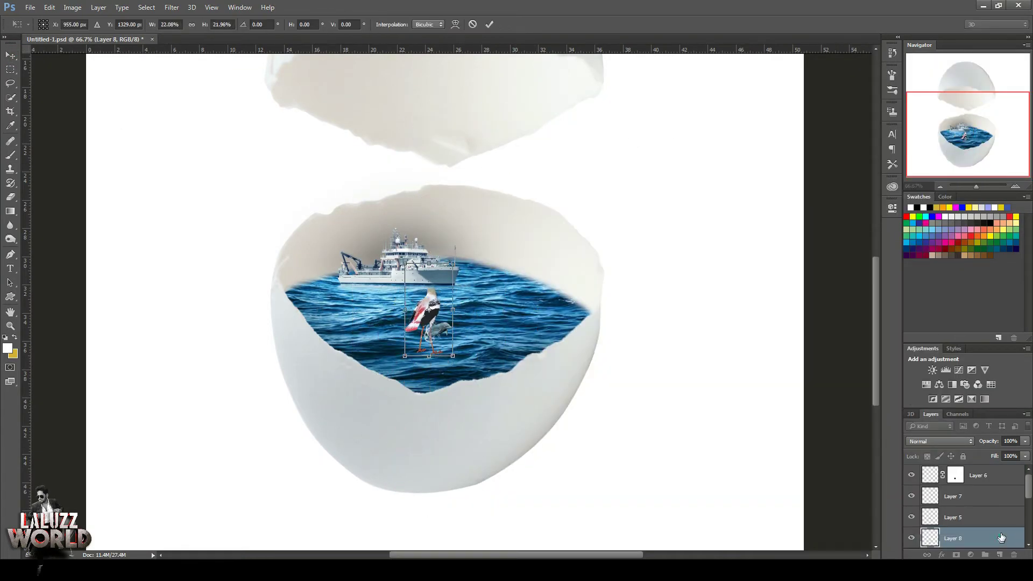
key(Return)
drag(931, 537, 990, 483)
drag(453, 263, 292, 276)
- Scale the bird to about 58% and distort it so its feet follow the slope of the shell's left rim
click(1015, 186)
click(1015, 186)
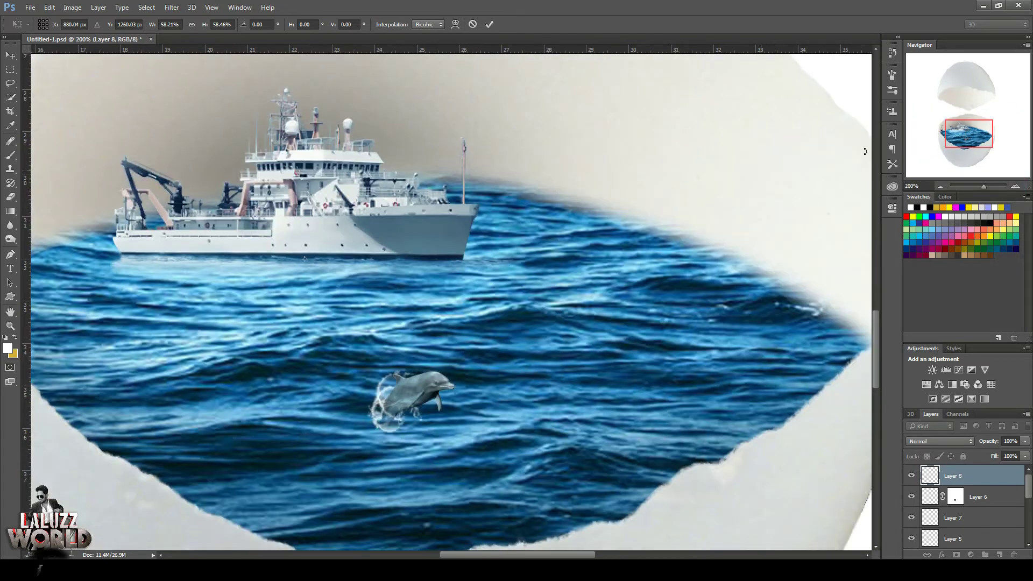
drag(975, 133, 953, 129)
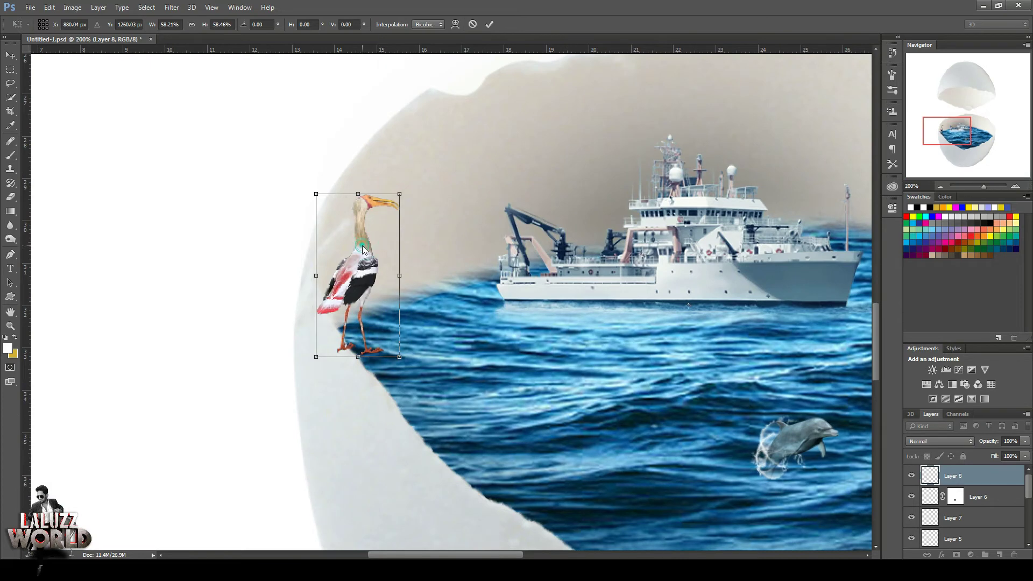
mouse_move(399, 194)
mouse_down()
mouse_move(395, 186)
mouse_move(398, 197)
mouse_up()
right_click(380, 229)
click(428, 289)
drag(399, 357, 387, 383)
drag(313, 349, 312, 324)
drag(356, 182, 377, 188)
drag(337, 175, 345, 192)
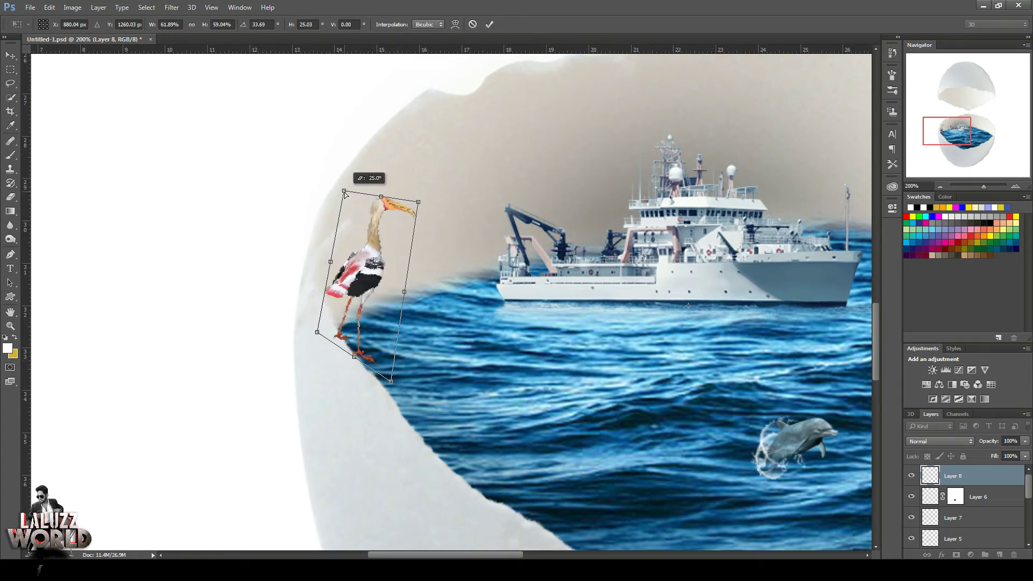
drag(391, 382, 381, 380)
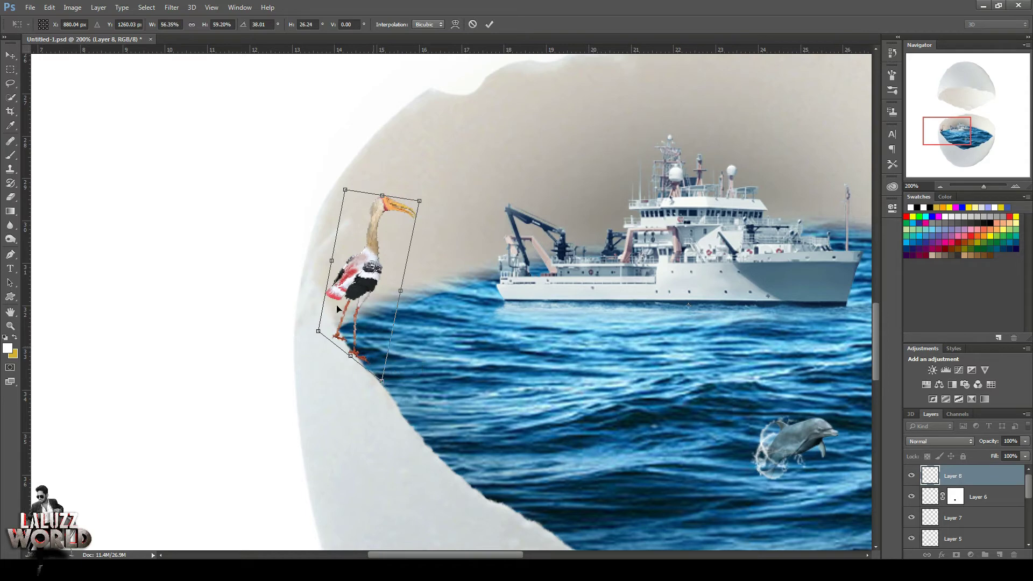
drag(346, 193, 346, 195)
key(Return)
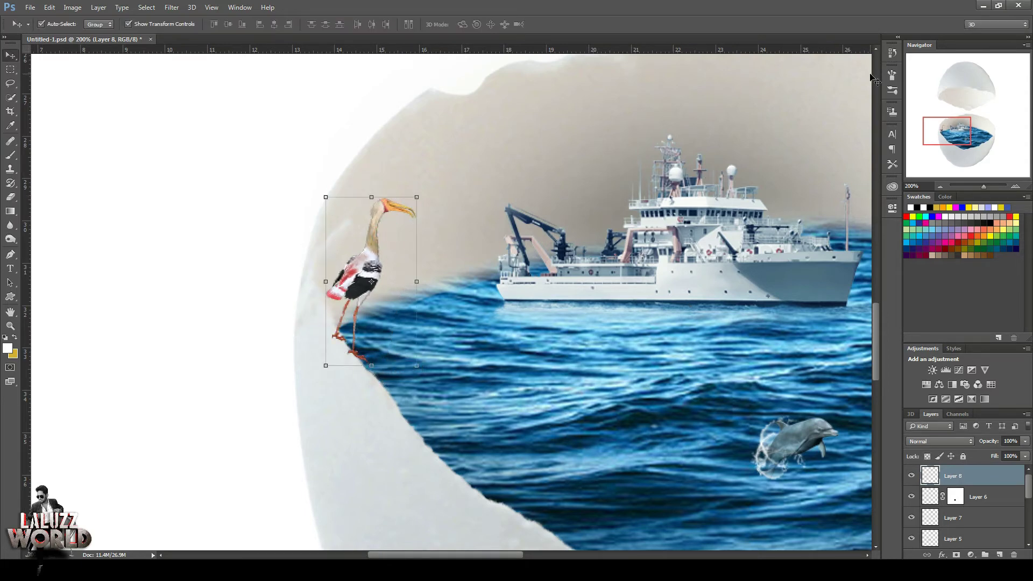
- Examine the bird's feet on the shell rim up close and its fit in the whole egg composition
click(1015, 186)
click(1016, 186)
click(940, 186)
click(940, 186)
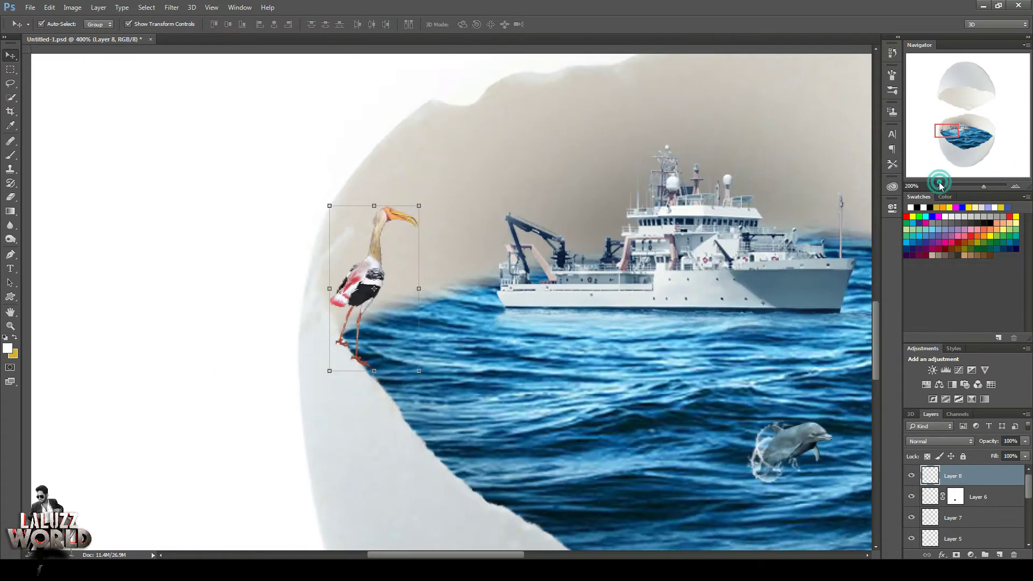
click(940, 186)
click(941, 187)
click(940, 186)
click(775, 209)
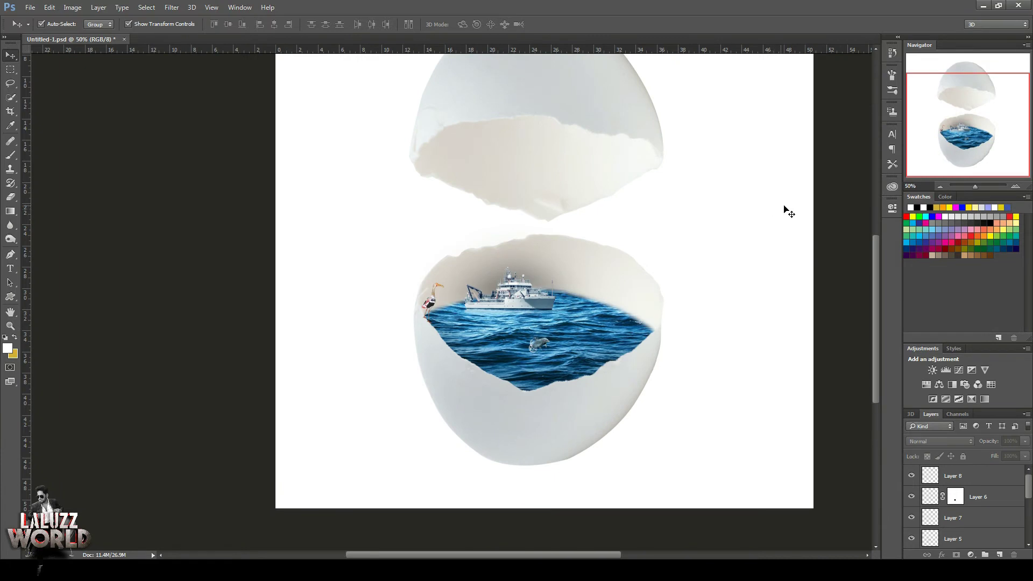
- Add a new empty layer directly above Layer 4
click(998, 478)
scroll(999, 479, down, 5)
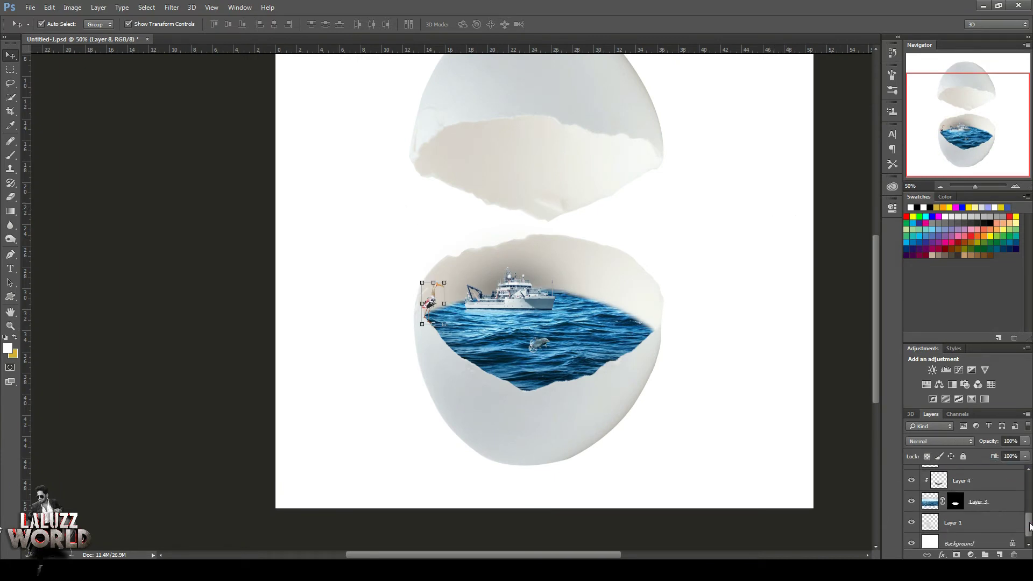
scroll(990, 489, up, 1)
click(962, 491)
click(967, 509)
click(1000, 555)
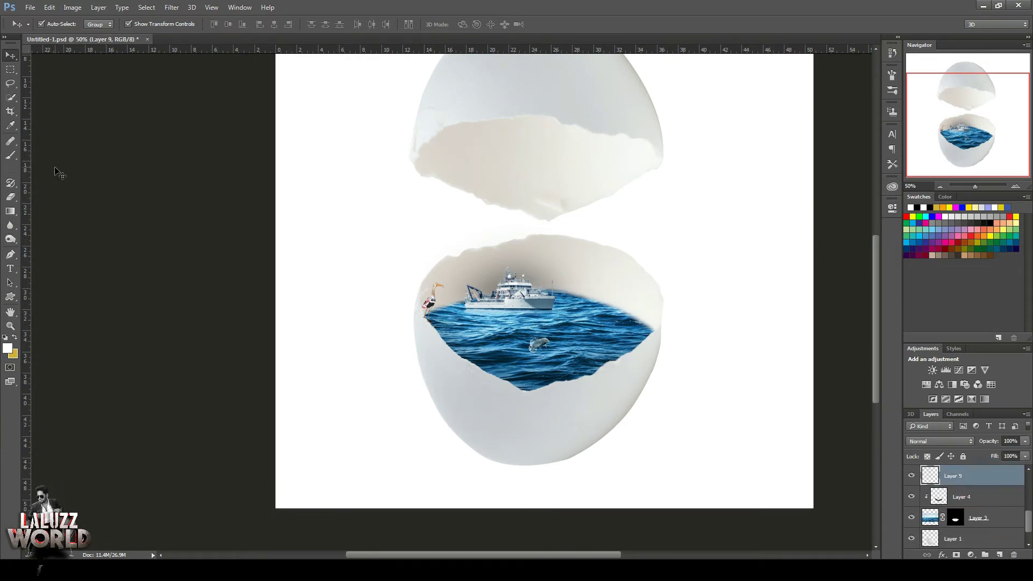
- Append the SS-cloudsII brush set and choose a cloud brush tip
key(b)
click(50, 24)
click(164, 44)
click(357, 166)
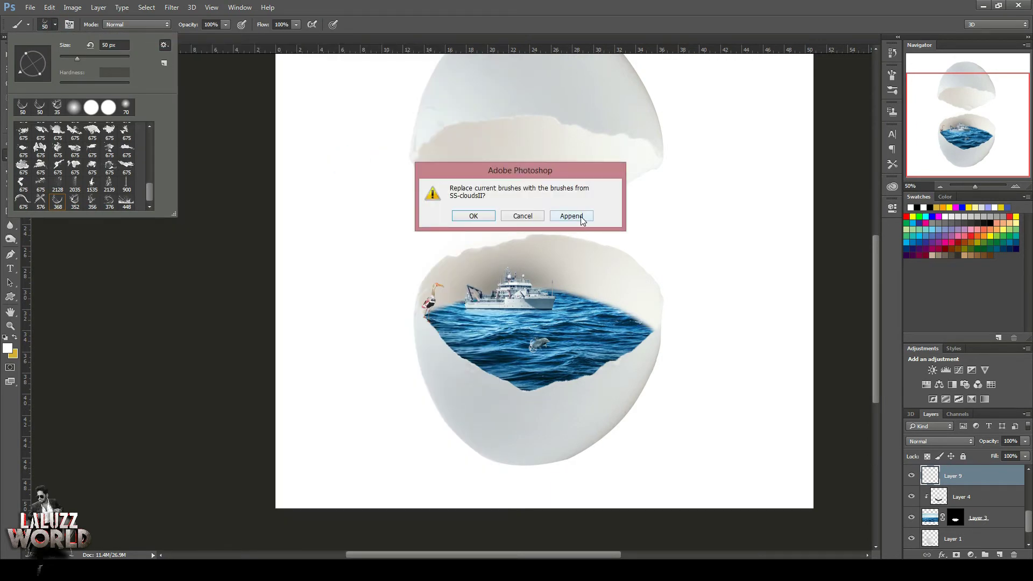
click(571, 216)
click(92, 199)
click(443, 186)
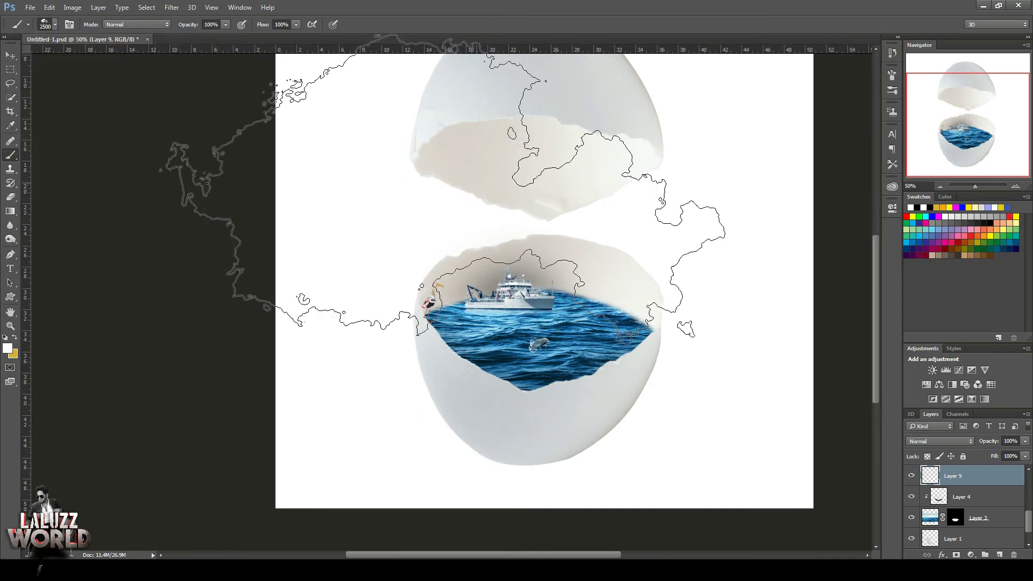
- Reduce the cloud brush size to 400 px
key(bracketleft)
key(bracketleft)
key(bracketleft)
key(bracketleft)
key(bracketleft)
key(bracketleft)
key(bracketleft)
key(bracketleft)
key(bracketleft)
key(bracketleft)
key(bracketleft)
key(bracketleft)
key(bracketleft)
key(bracketleft)
key(bracketleft)
key(bracketleft)
key(bracketleft)
key(bracketleft)
key(bracketleft)
key(bracketleft)
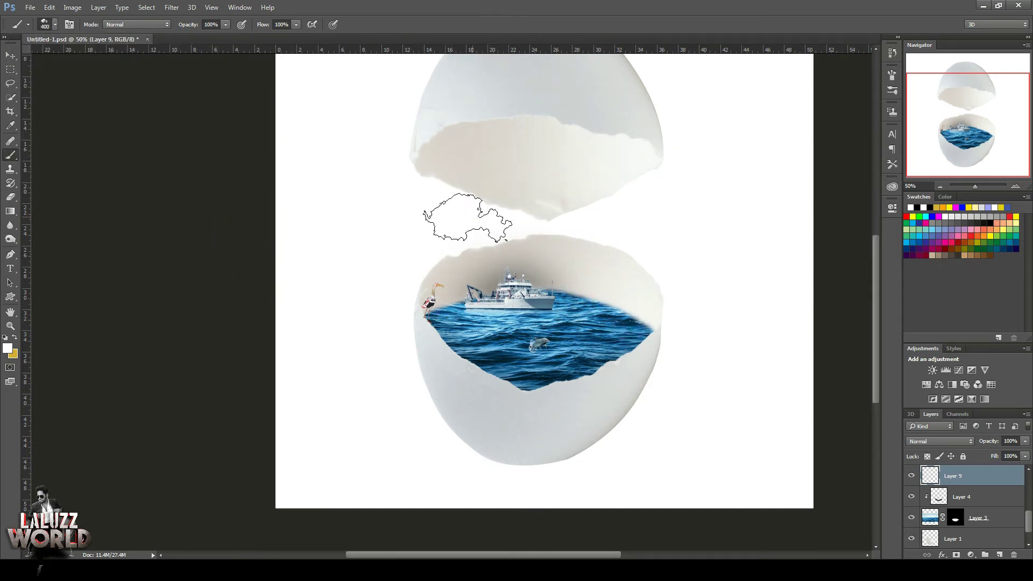
- Try stamping a light grey cloud inside the upper shell and undo it
click(12, 352)
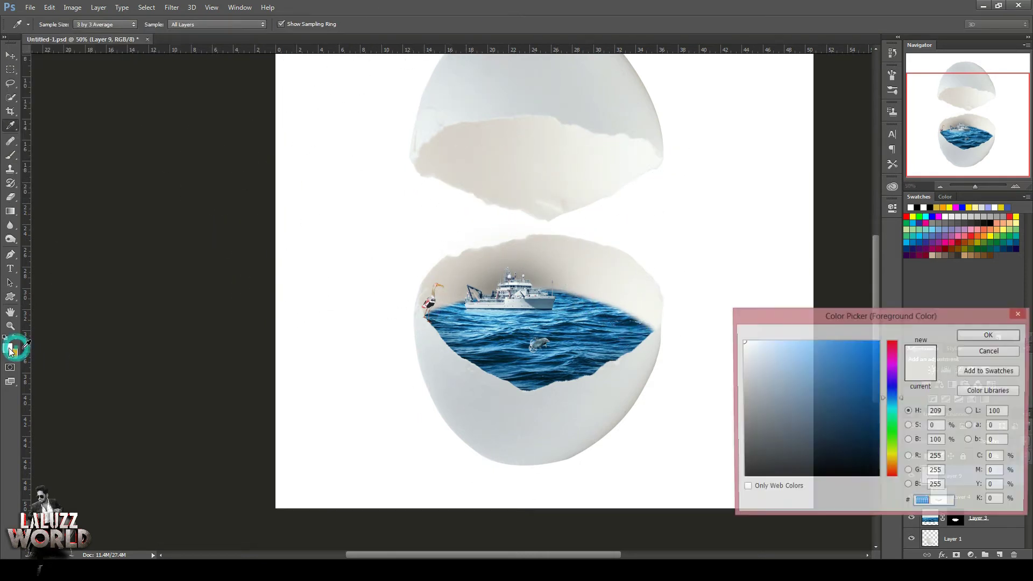
click(749, 409)
drag(750, 388, 751, 378)
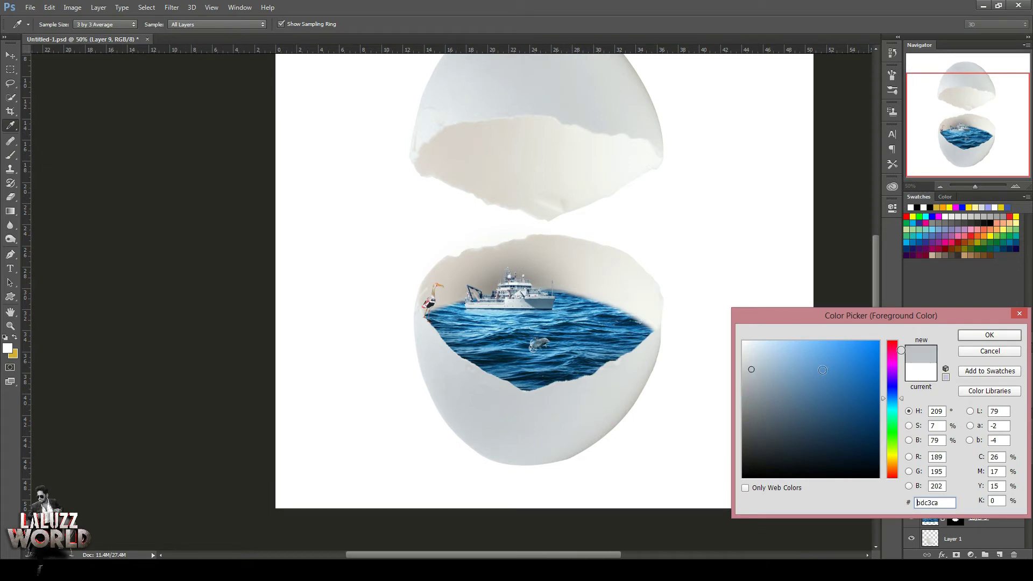
click(989, 335)
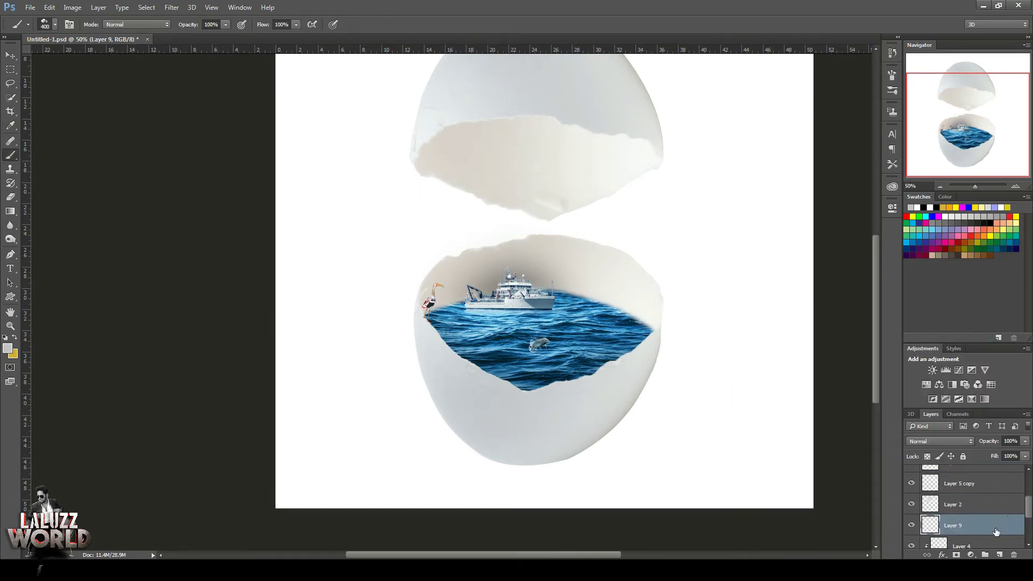
click(501, 159)
key(ctrl+z)
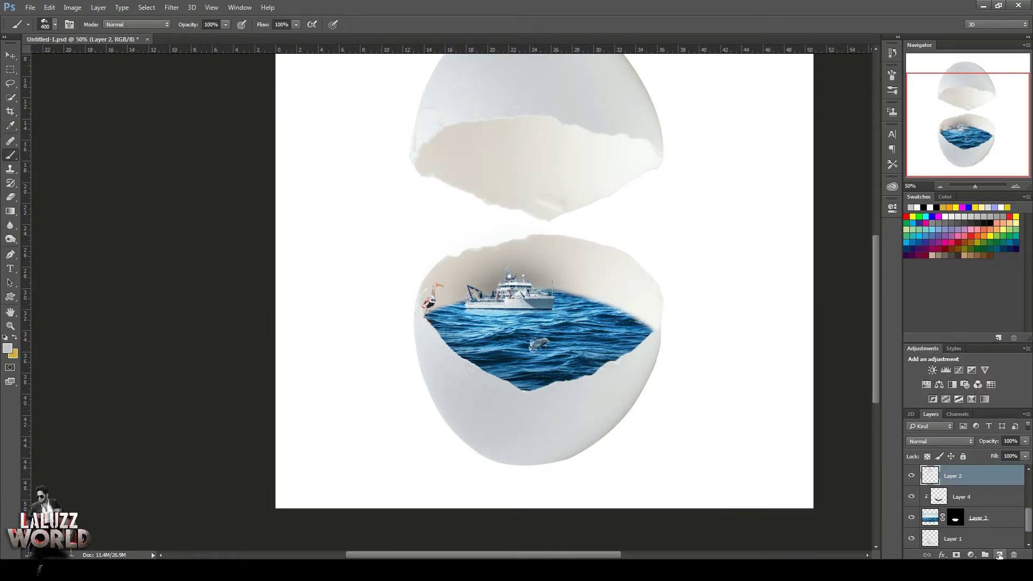
- Add a new layer above Layer 2 and stamp a white cloud inside the upper shell
click(8, 348)
click(993, 338)
click(490, 158)
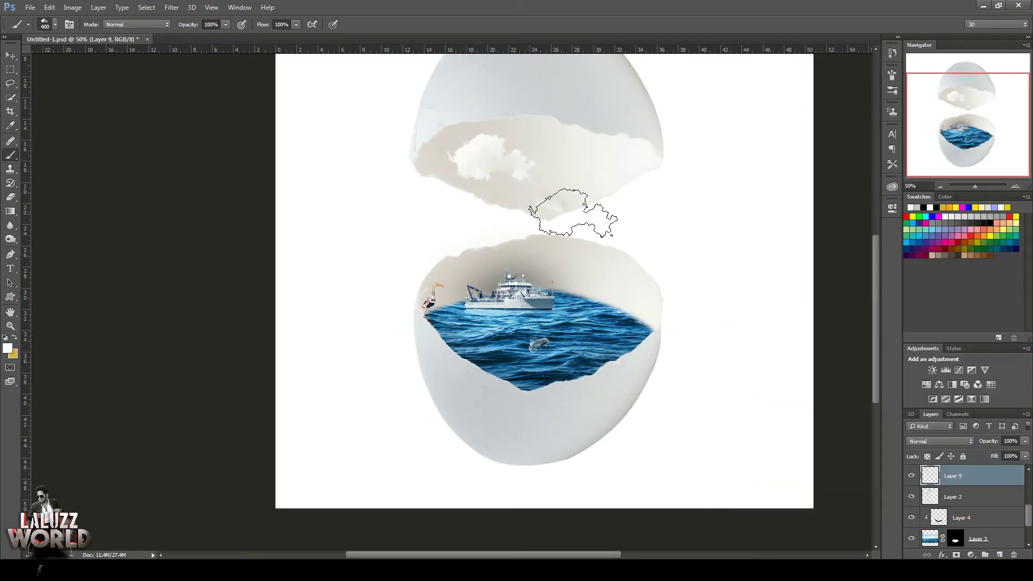
- Choose a different cloud brush tip, the 2252 px one, from the cloud brush set
click(55, 25)
click(406, 5)
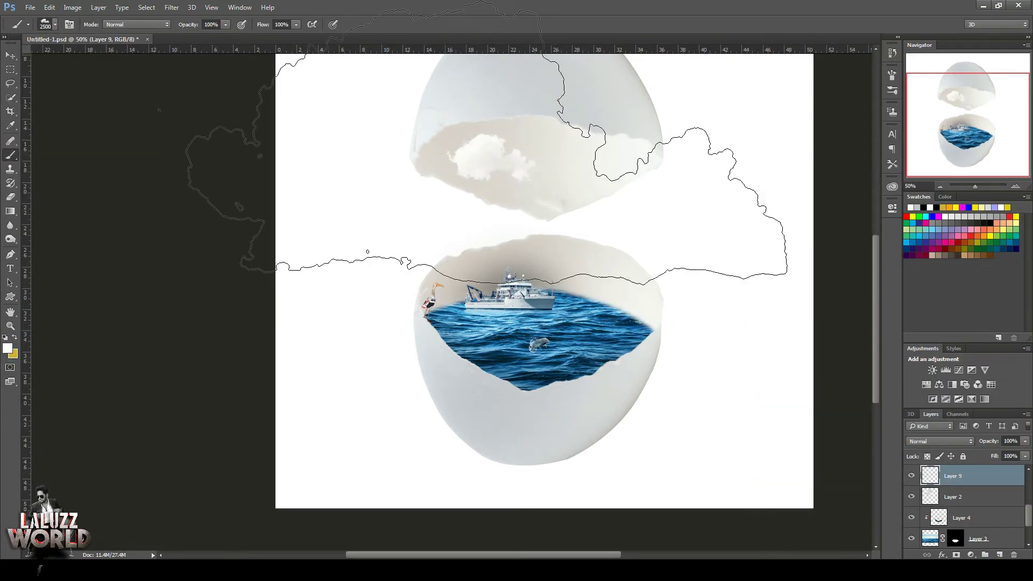
click(55, 24)
click(109, 184)
click(410, 16)
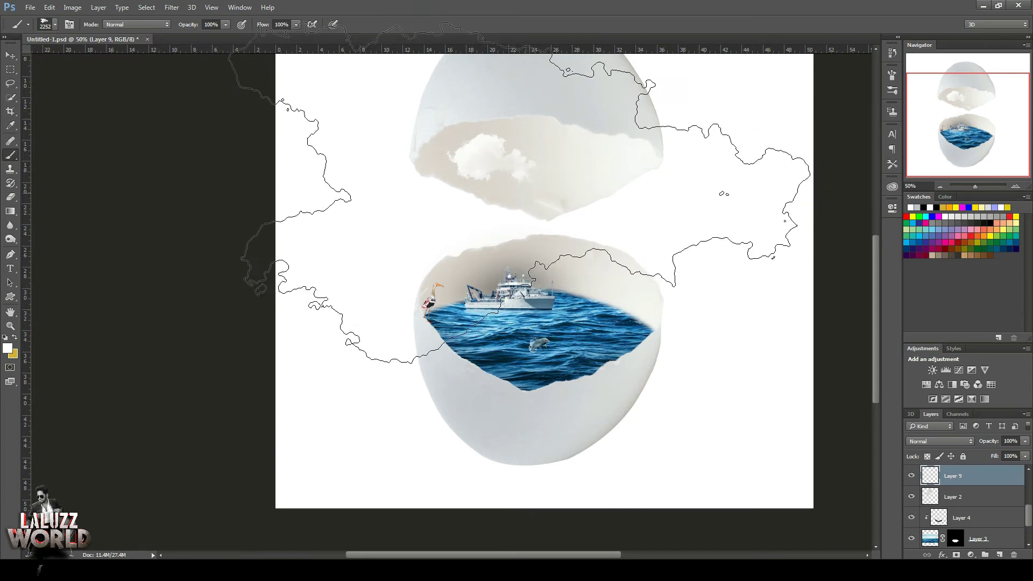
- Reduce the brush to 400 px and stamp a second white cloud beside the first one inside the upper shell
key(bracketleft)
key(bracketleft)
key(bracketleft)
key(bracketleft)
key(bracketleft)
key(bracketleft)
key(bracketleft)
key(bracketleft)
key(bracketleft)
key(bracketleft)
key(bracketleft)
key(bracketleft)
key(bracketleft)
key(bracketleft)
key(bracketleft)
key(bracketleft)
key(bracketleft)
key(bracketleft)
key(bracketleft)
key(bracketleft)
key(bracketright)
key(bracketright)
key(bracketright)
key(bracketright)
key(bracketright)
key(bracketright)
key(bracketright)
click(579, 168)
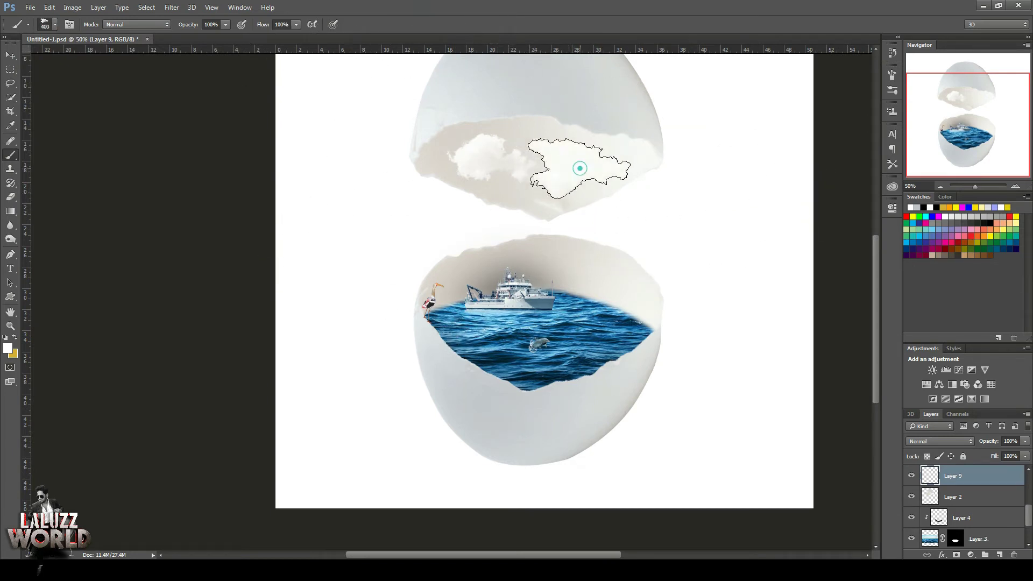
- Add a new layer directly above Layer 2 and clip it to Layer 2
right_click(965, 493)
click(962, 501)
click(998, 555)
right_click(970, 476)
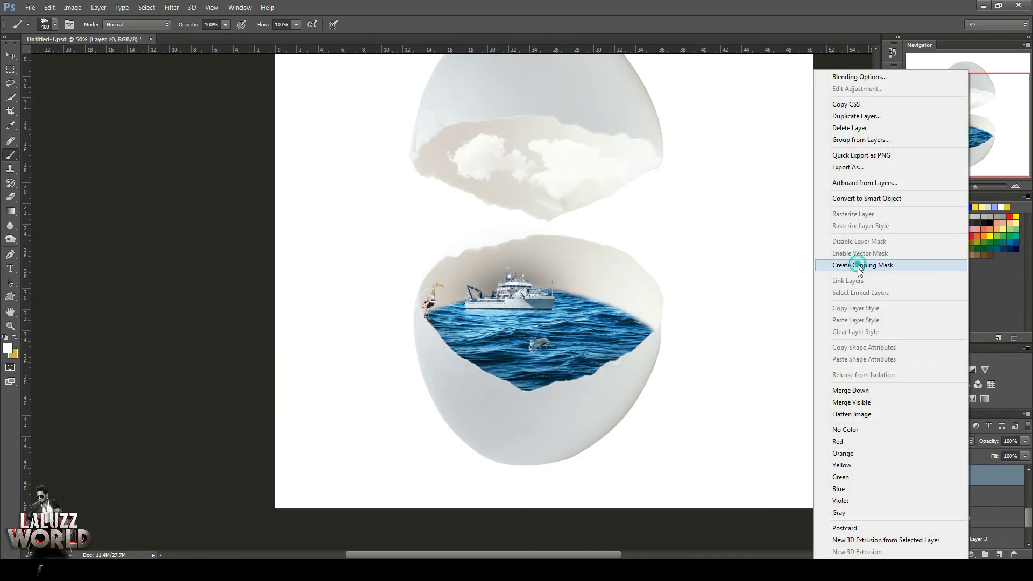
click(862, 265)
- Choose a soft round brush at 400 px with 0% hardness and set the foreground colour to black #000000
click(56, 25)
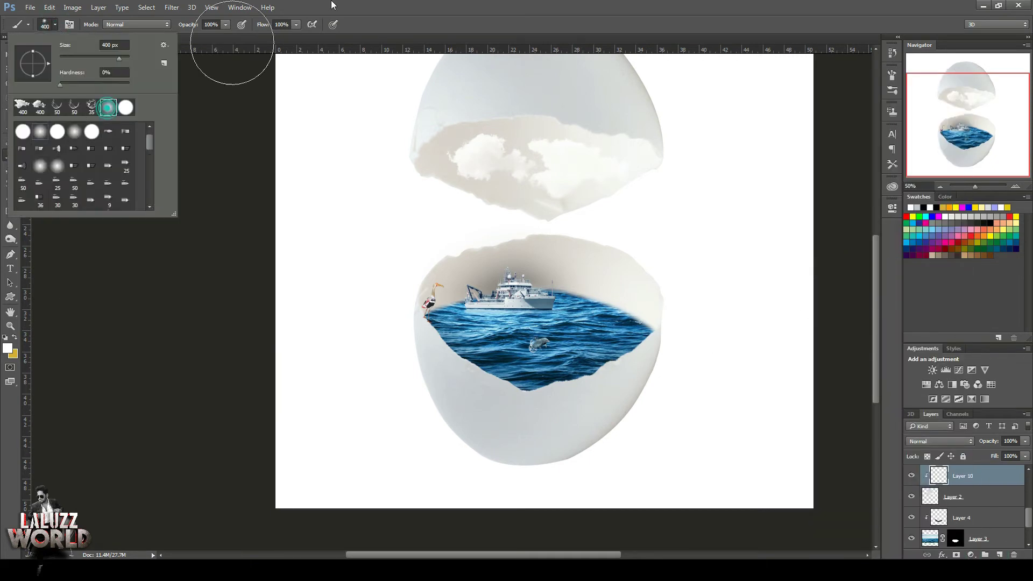
key(Escape)
click(7, 348)
click(750, 460)
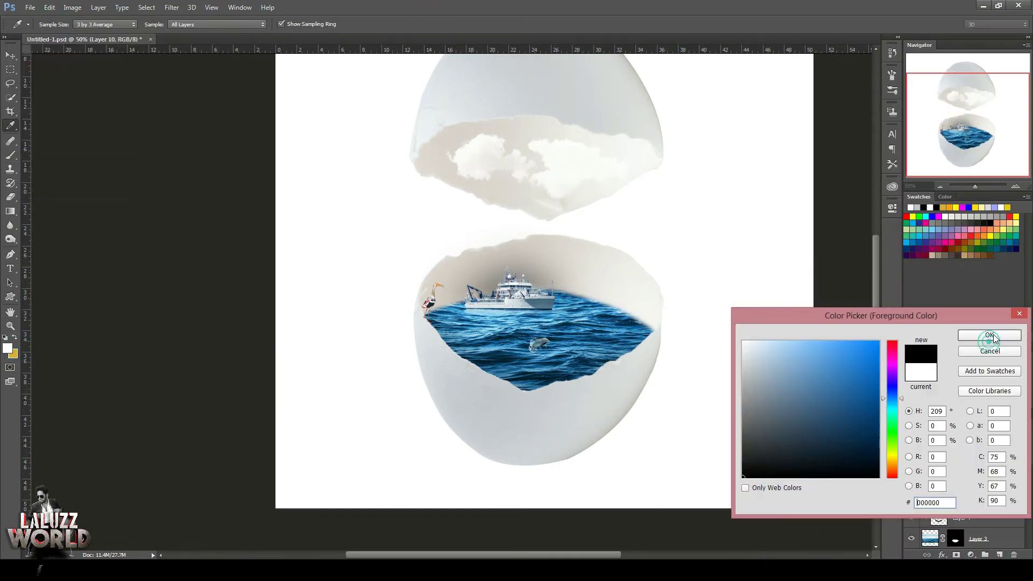
click(990, 334)
- Paint black shading across the upper shell's interior behind the clouds and lower the shading layer's opacity to 30%
mouse_move(432, 189)
mouse_down()
mouse_move(503, 180)
mouse_move(630, 194)
mouse_up()
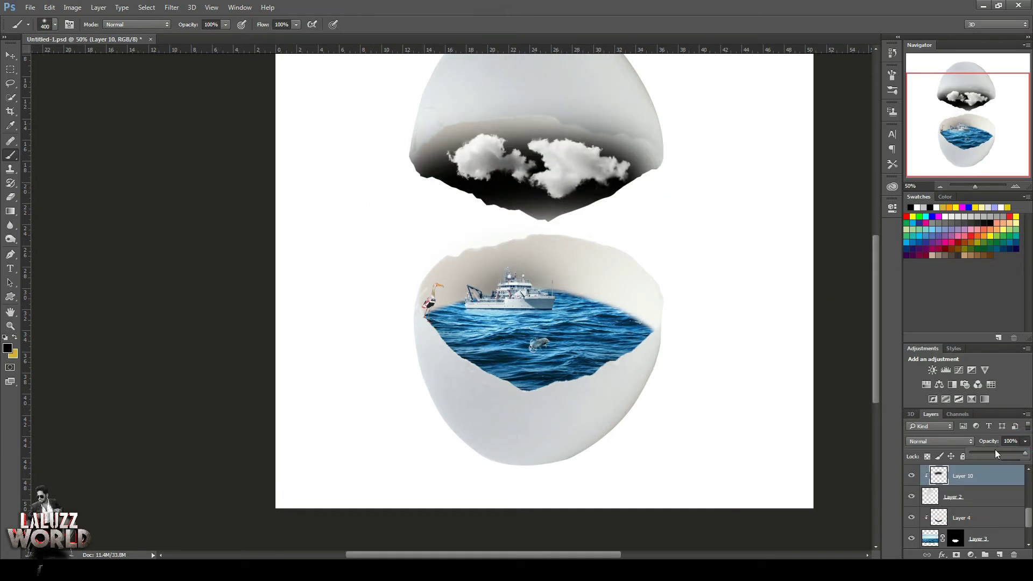
drag(996, 453, 987, 456)
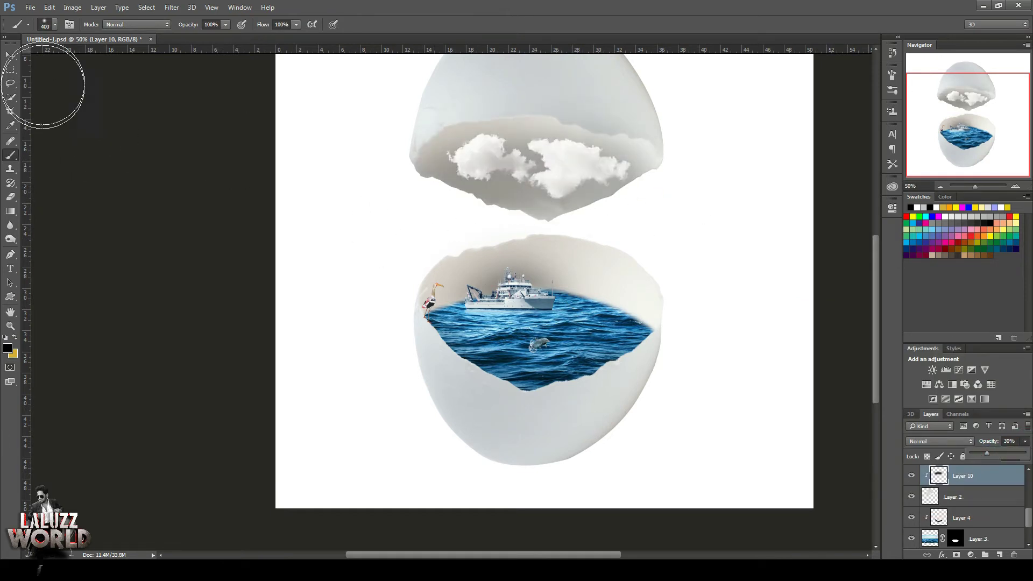
scroll(877, 282, up, 2)
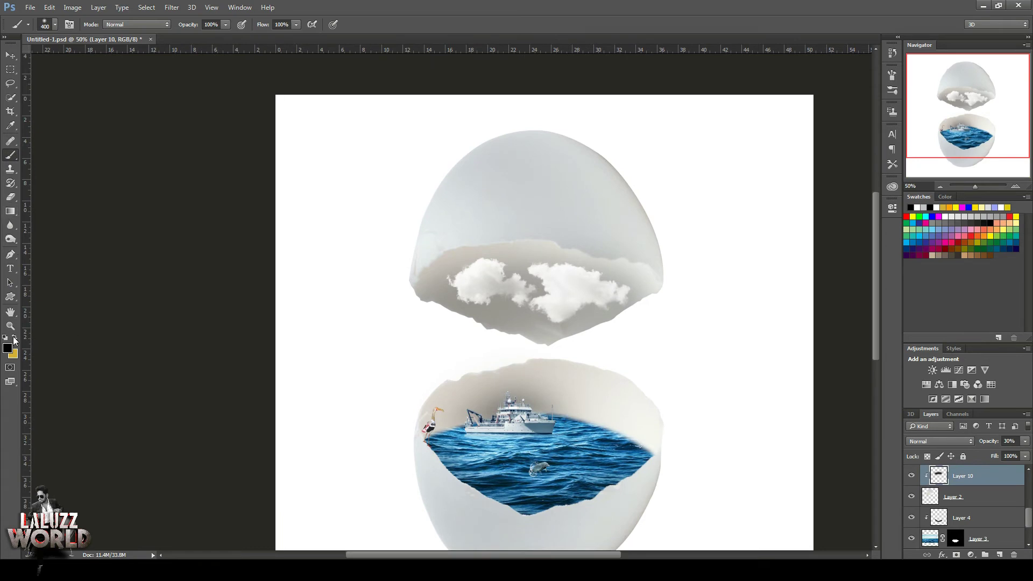
- Add a layer mask to the shading layer and paint black on it to remove shading from the outer surface of the upper shell
click(956, 554)
key(x)
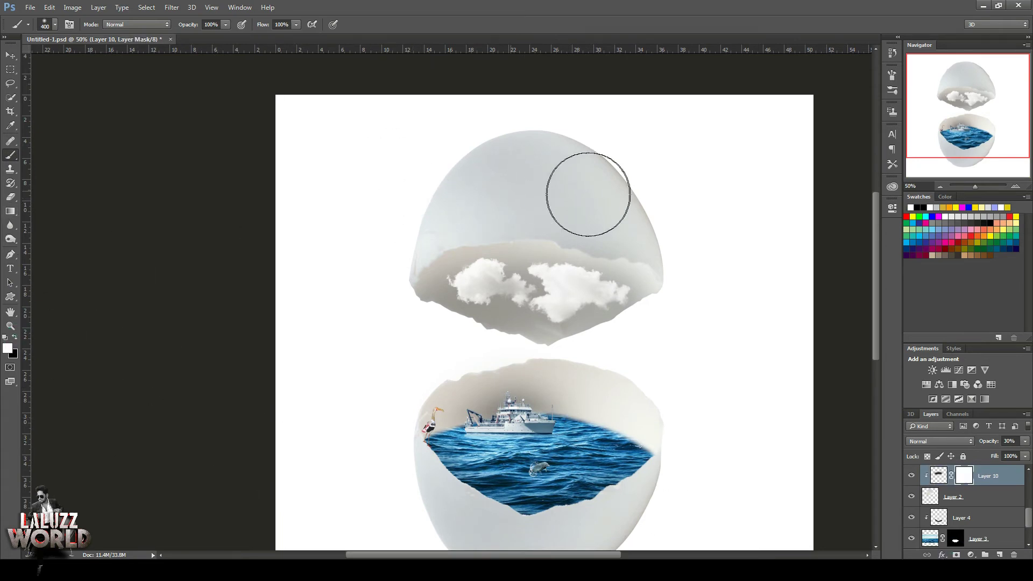
click(14, 337)
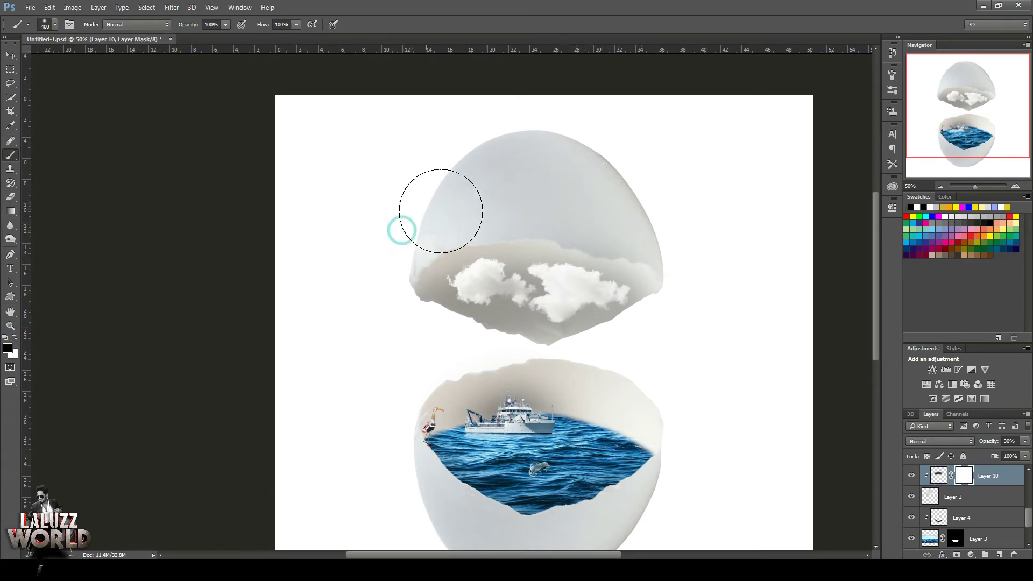
mouse_move(622, 208)
mouse_down()
mouse_move(676, 235)
mouse_move(715, 293)
mouse_up()
key(v)
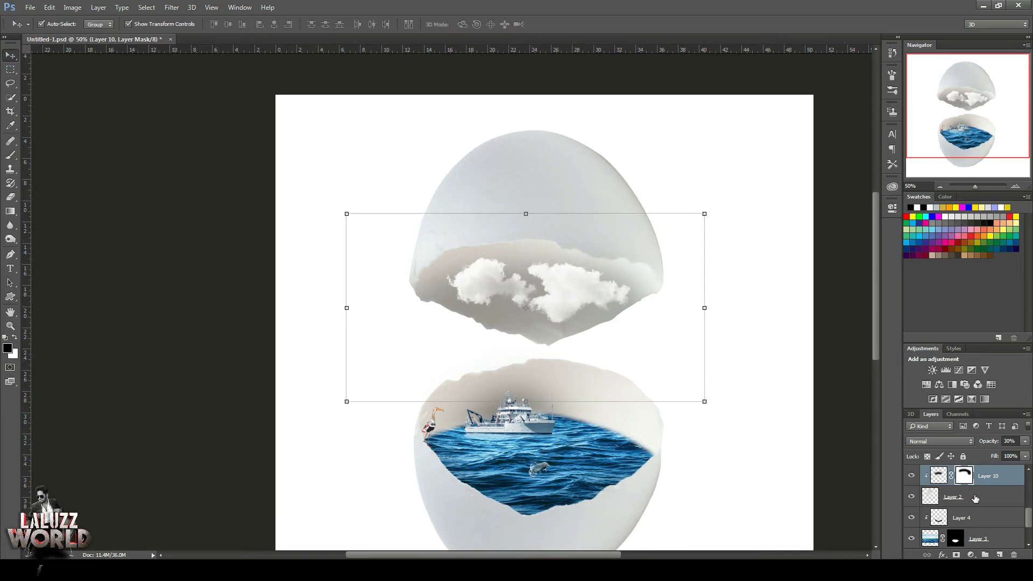
- Add a Color Overlay effect to Layer 10 in cyan #00f6ff at 100% opacity
click(942, 555)
click(947, 497)
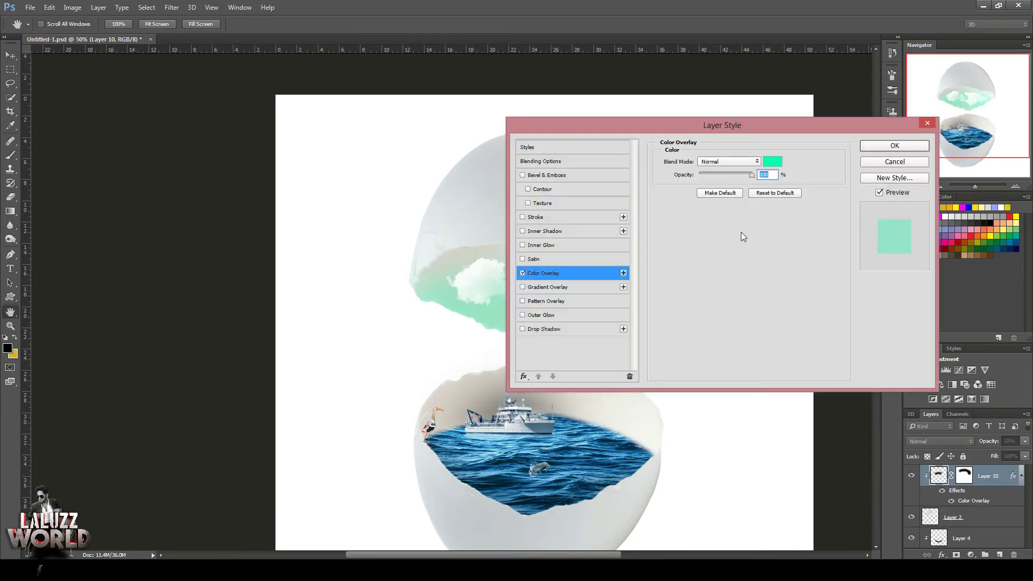
click(773, 162)
click(997, 335)
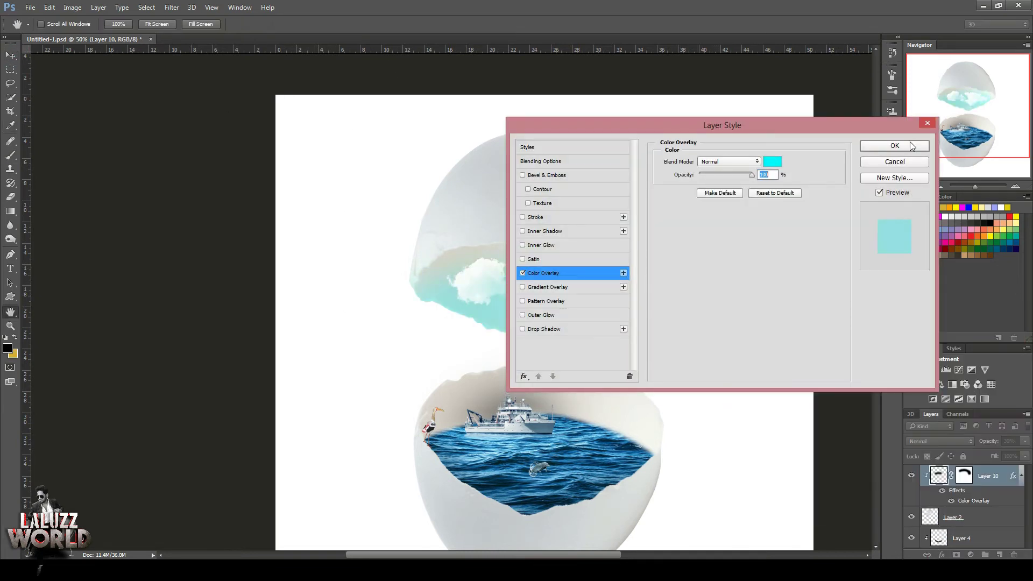
click(910, 144)
- Change the Color Overlay on Layer 10 to blue #0066ff
double_click(974, 501)
click(773, 161)
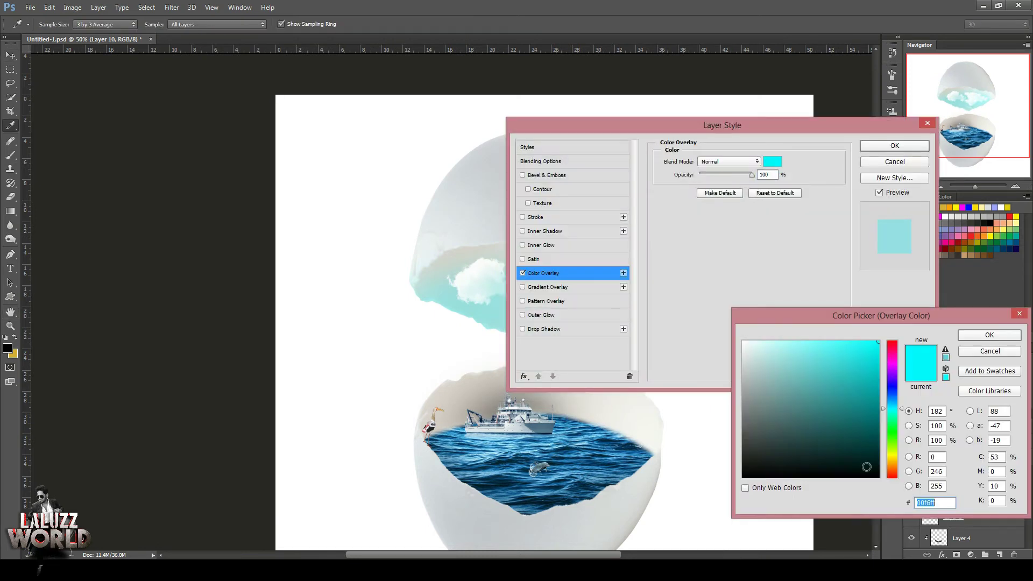
mouse_move(893, 408)
mouse_down()
mouse_move(894, 386)
mouse_move(893, 395)
mouse_up()
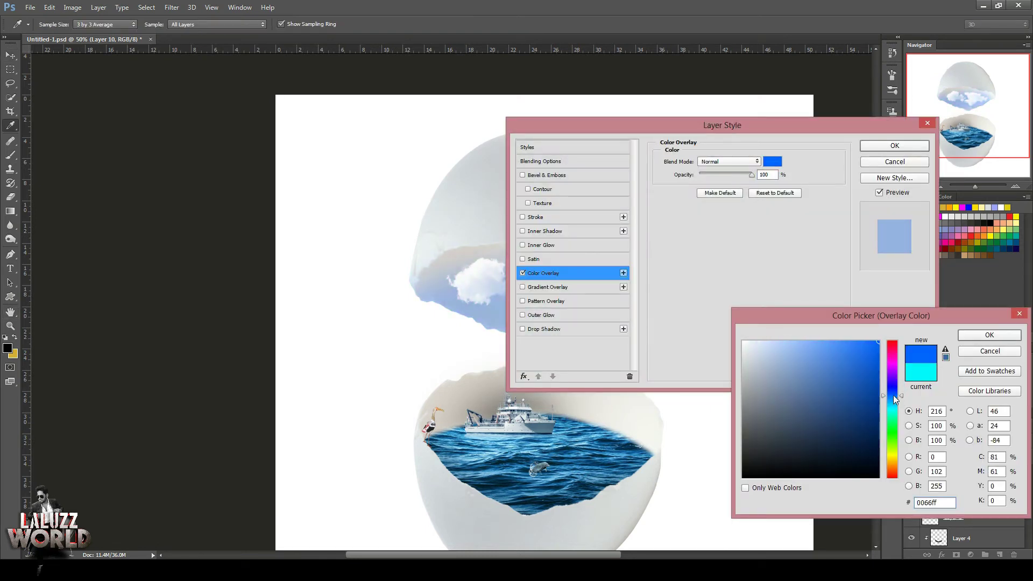
click(989, 335)
click(881, 147)
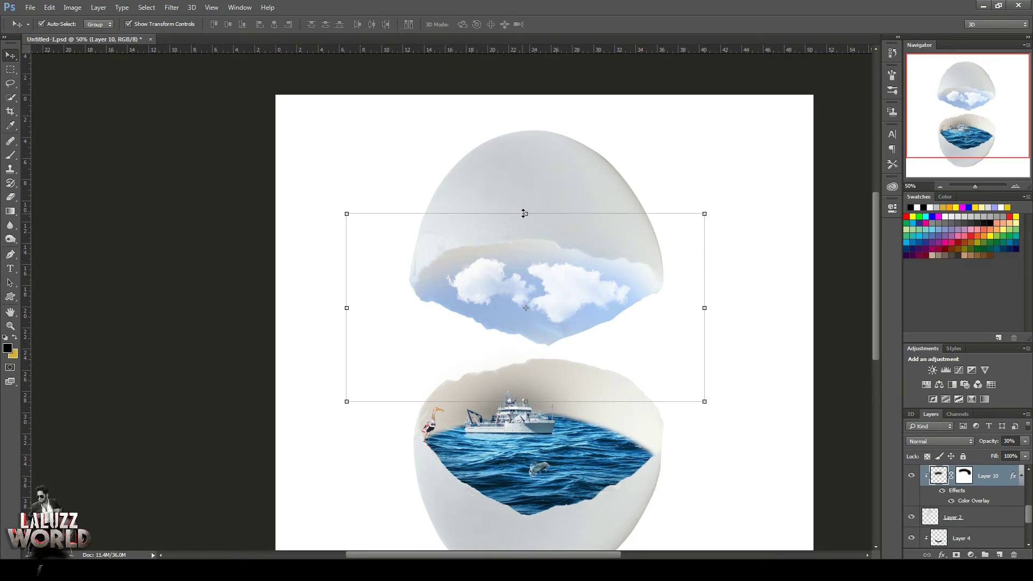
- Squash the blue shading layer from its upper edge to 97.72% height and deselect it
mouse_move(524, 214)
mouse_down()
mouse_move(525, 171)
mouse_move(526, 218)
mouse_up()
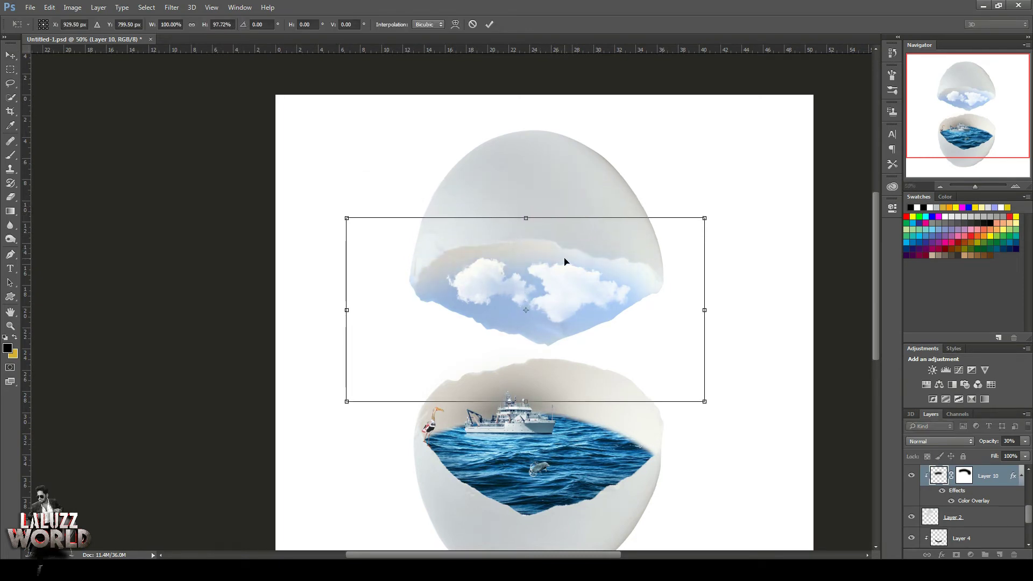
key(Return)
click(738, 269)
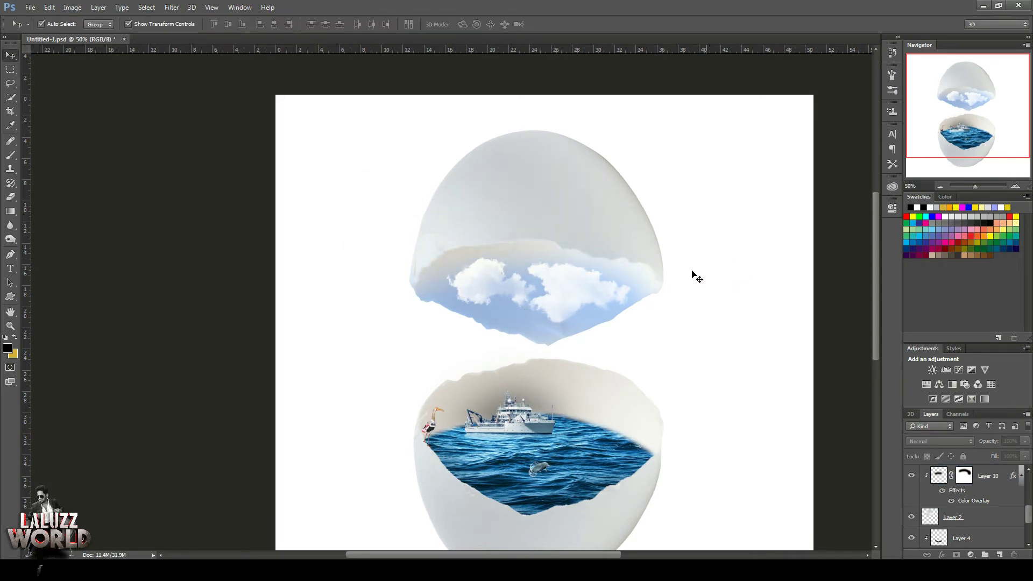
- Locate Layer 9 in the layer stack and add a new empty layer above it
scroll(1022, 510, up, 3)
click(973, 479)
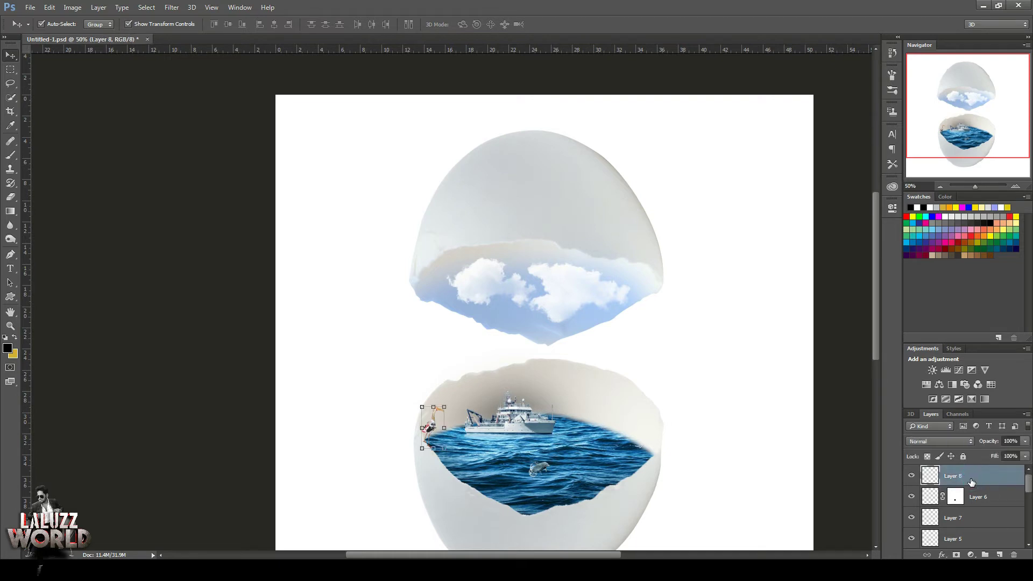
click(985, 499)
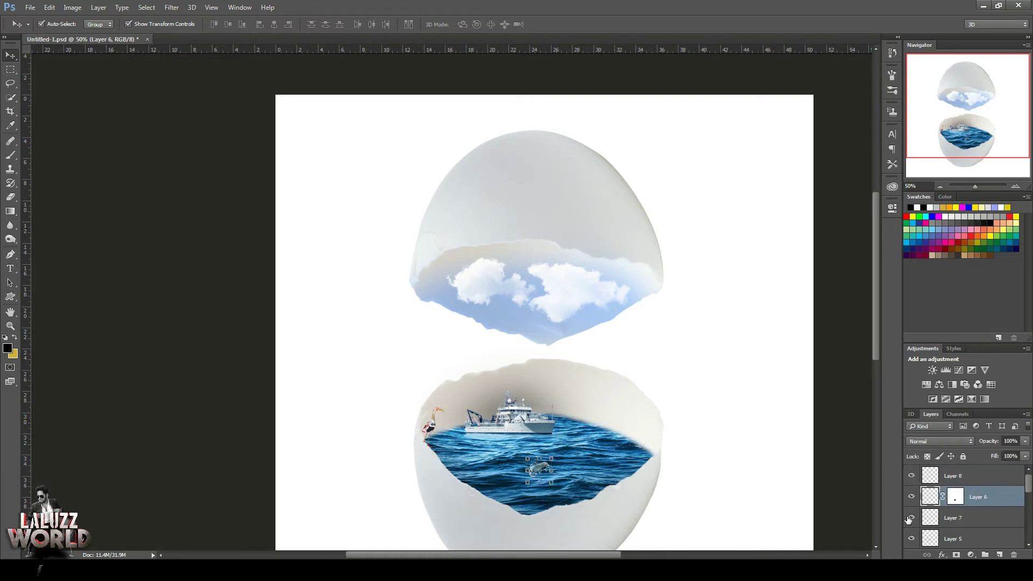
scroll(932, 515, down, 3)
click(969, 483)
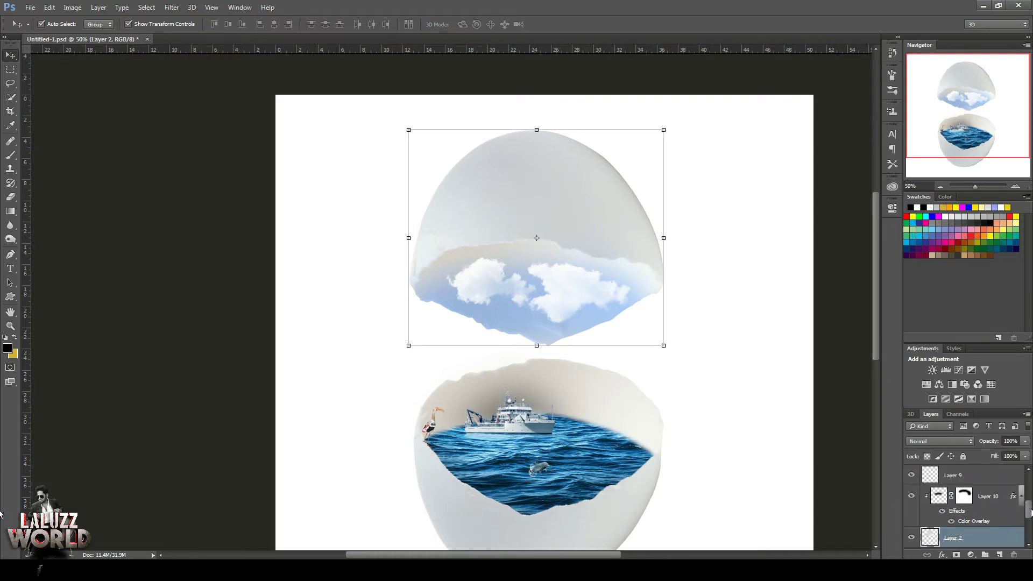
click(968, 504)
click(998, 556)
- Set the foreground colour to near-white and choose a wispy cloud brush tip
click(8, 348)
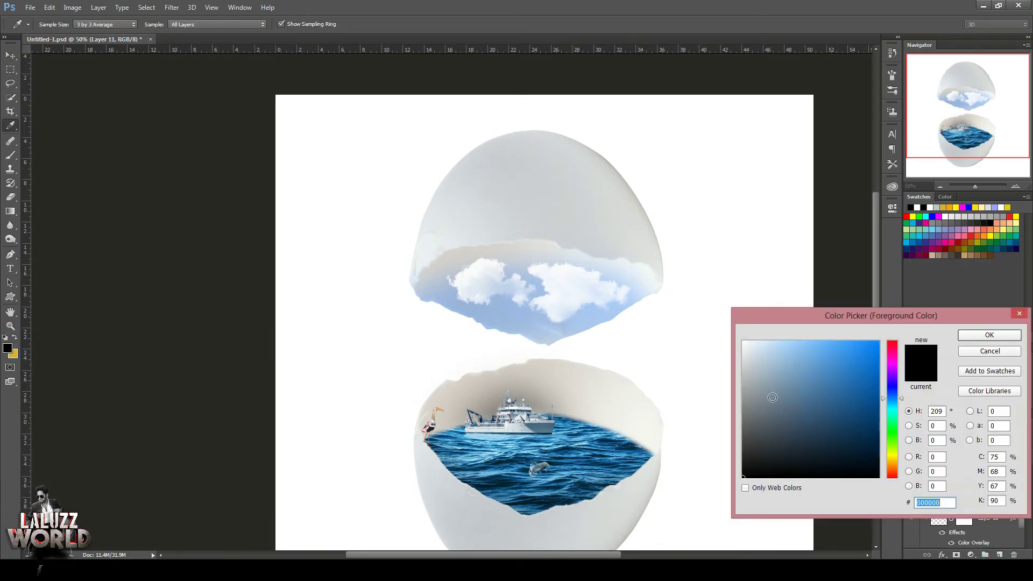
click(748, 343)
click(992, 337)
click(10, 155)
click(55, 24)
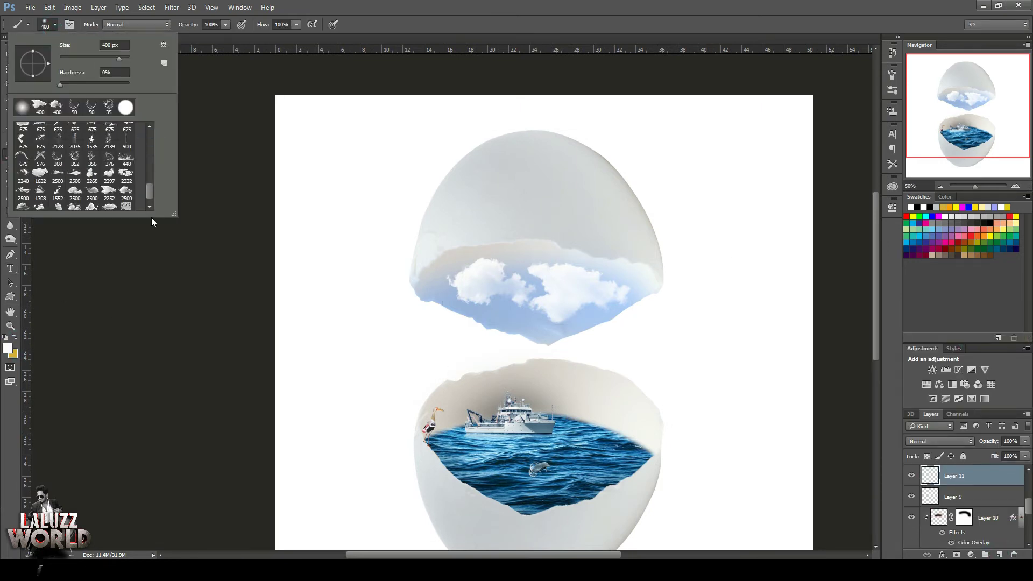
double_click(28, 194)
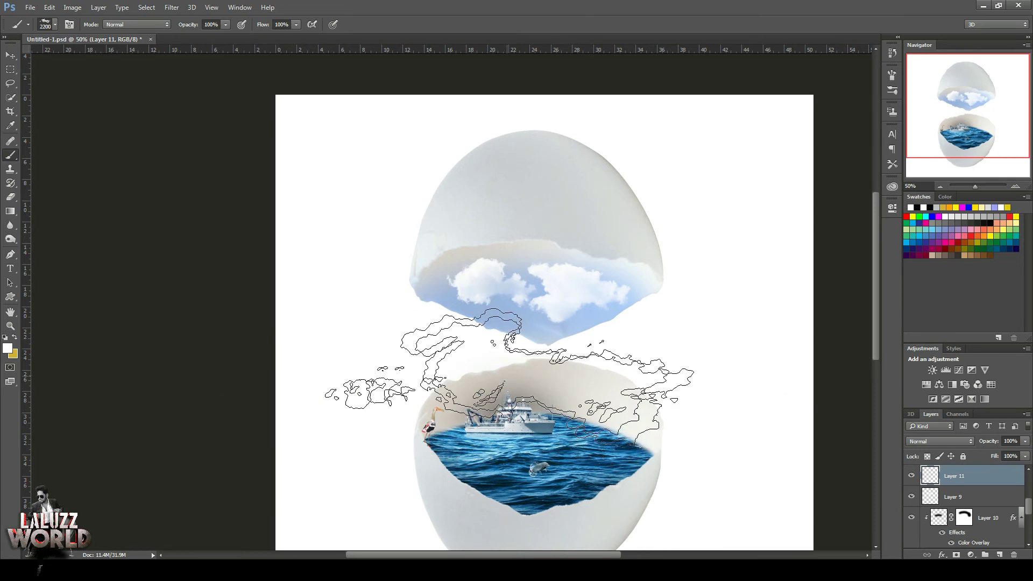
- Stamp a small 400 px cloud on Layer 11 along the lower broken edge of the upper shell and deselect the layer
click(494, 329)
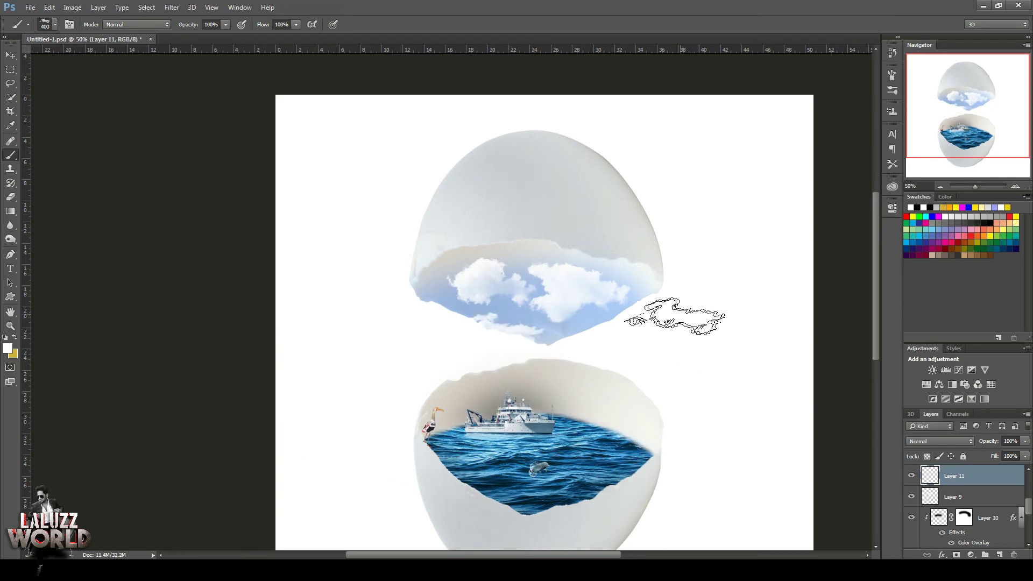
click(12, 54)
key(ctrl+minus)
click(770, 247)
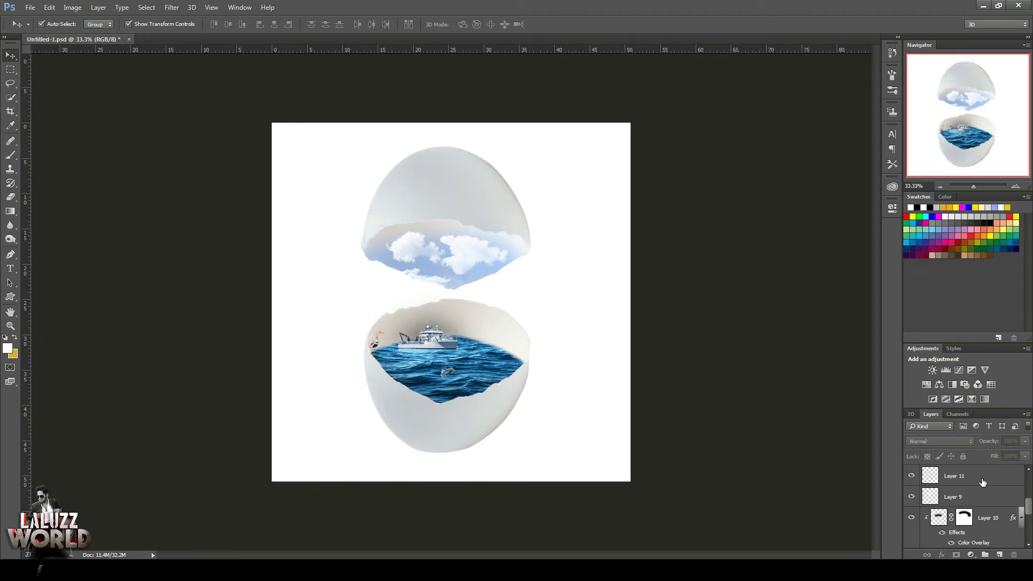
- Add a Gradient fill layer directly above the Background and open its gradient for editing
scroll(985, 536, down, 5)
click(969, 538)
click(971, 555)
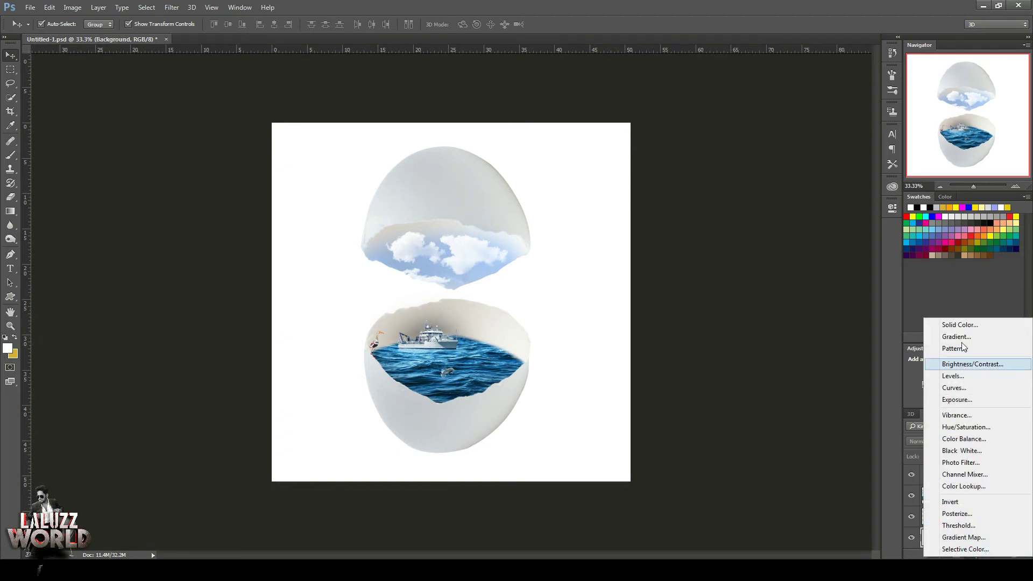
click(948, 334)
click(749, 253)
- Try the Yellow, Violet and Magenta gradient presets, with pale pink #ffd7ff as the Magenta gradient's starting colour
click(749, 234)
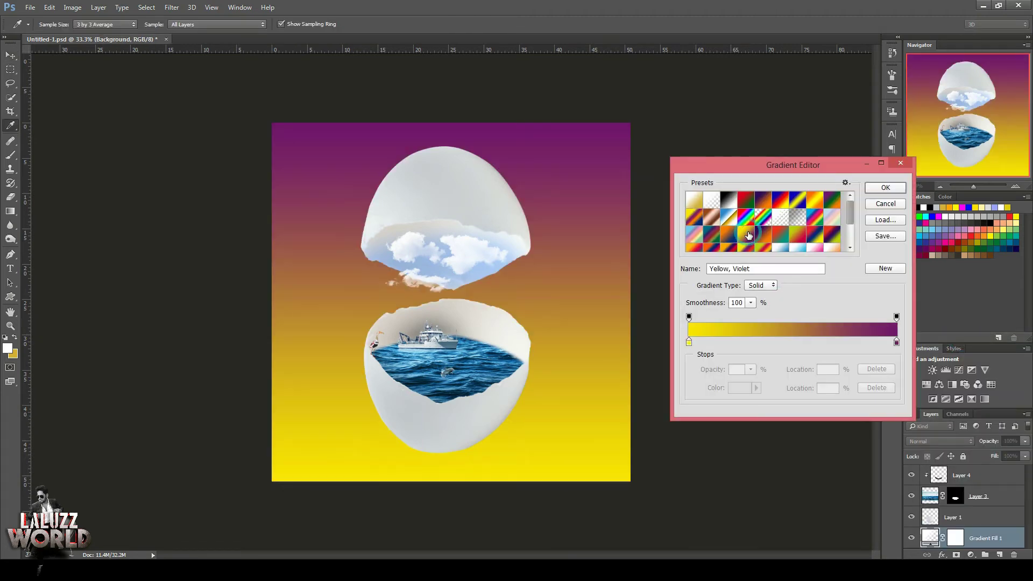
click(815, 248)
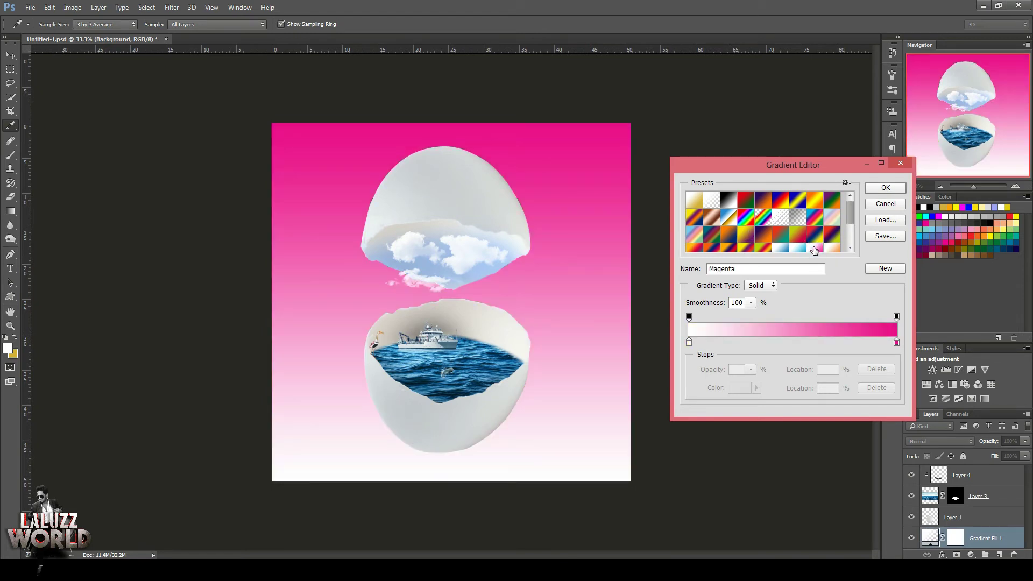
click(689, 344)
click(739, 388)
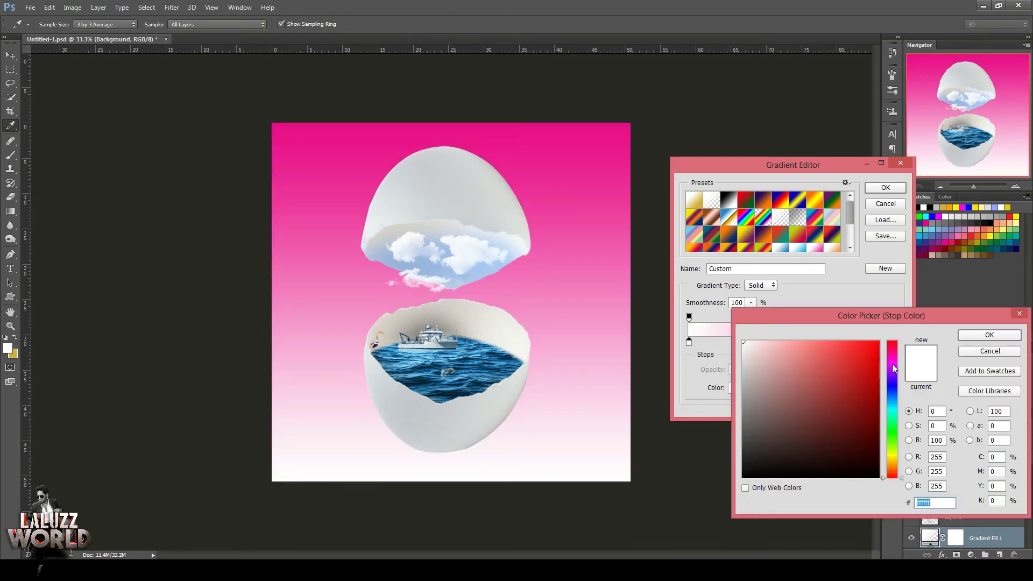
click(893, 365)
drag(781, 347, 766, 318)
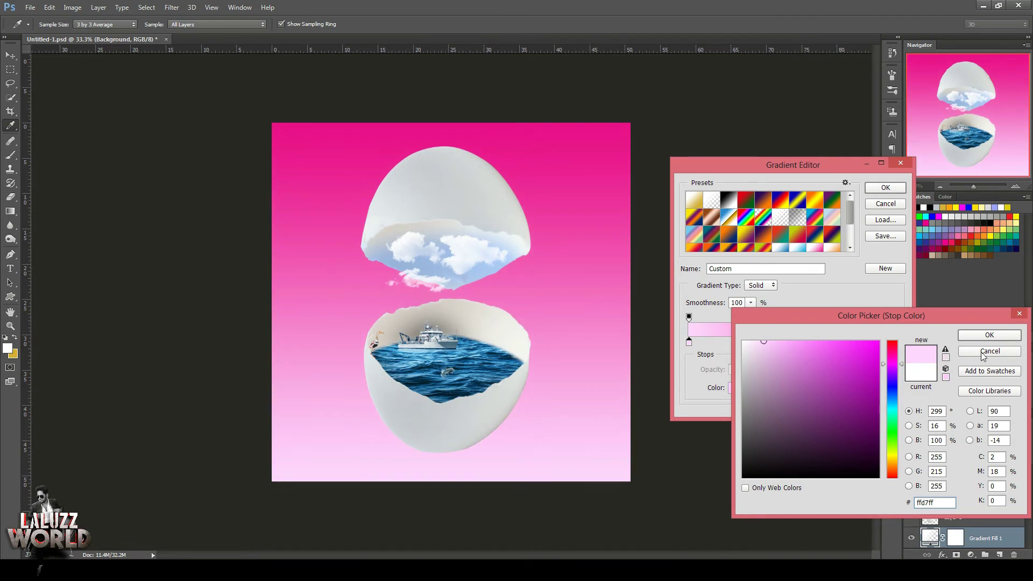
click(990, 335)
- Try orange #e95b0d and pale yellow #fff6b6 for the gradient's end colour and cancel the colour change
click(897, 342)
click(740, 389)
click(892, 471)
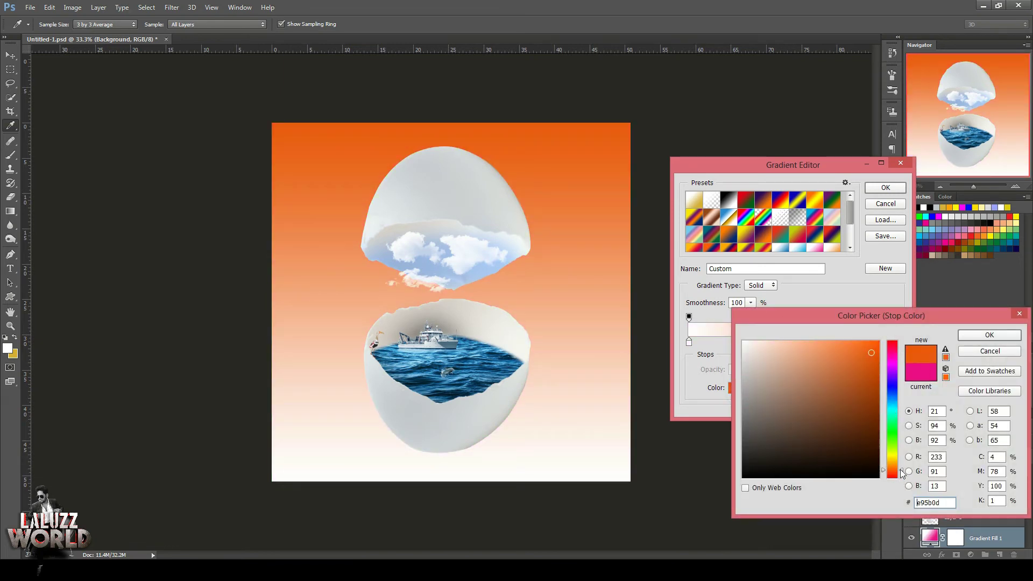
drag(902, 472, 902, 458)
mouse_move(805, 366)
mouse_down()
mouse_move(791, 358)
mouse_move(783, 316)
mouse_up()
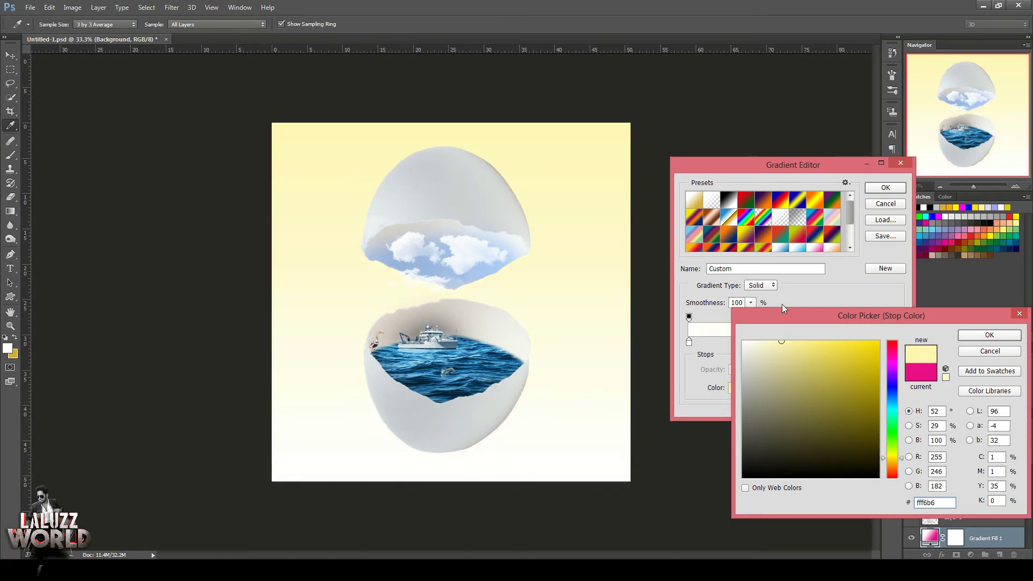
click(977, 351)
- Apply the Black, White preset to the gradient fill as a reversed Radial gradient scaled to 228%
click(727, 203)
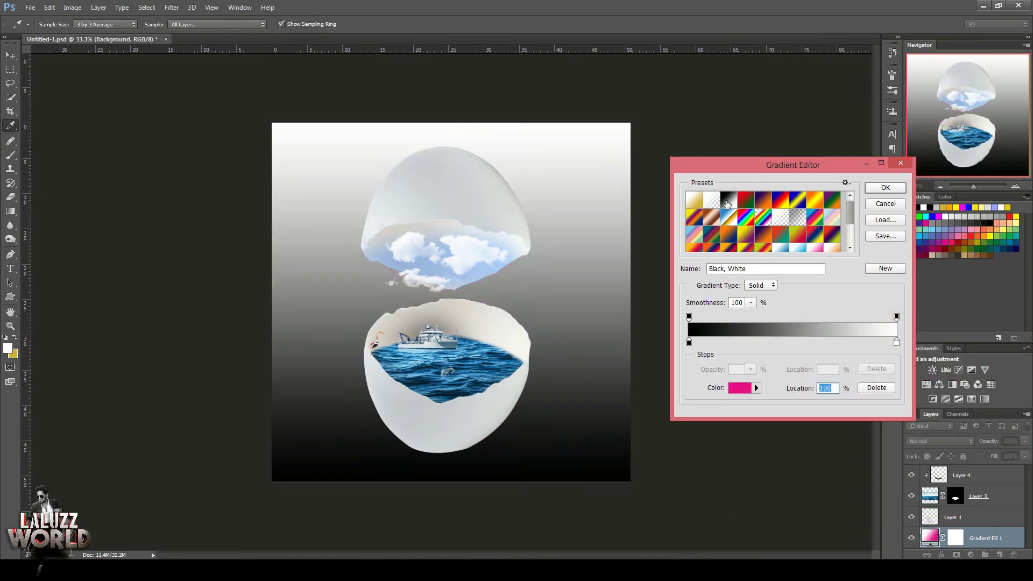
click(901, 192)
click(741, 270)
click(741, 278)
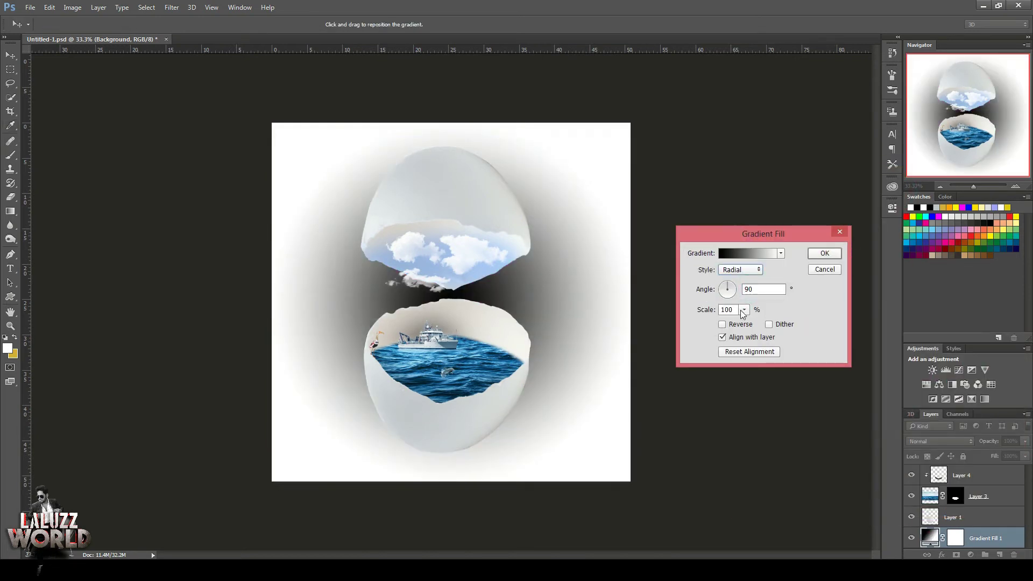
mouse_move(745, 310)
mouse_down()
mouse_move(759, 325)
mouse_move(745, 319)
mouse_move(744, 327)
mouse_up()
click(723, 324)
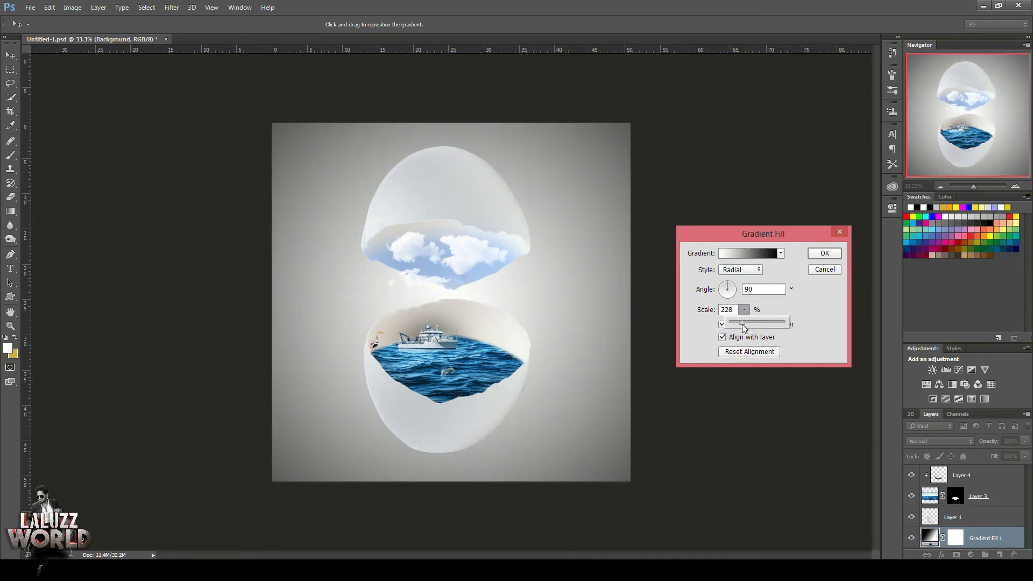
- Replace the gradient's black starting colour with orange #ff7200
click(760, 256)
click(747, 389)
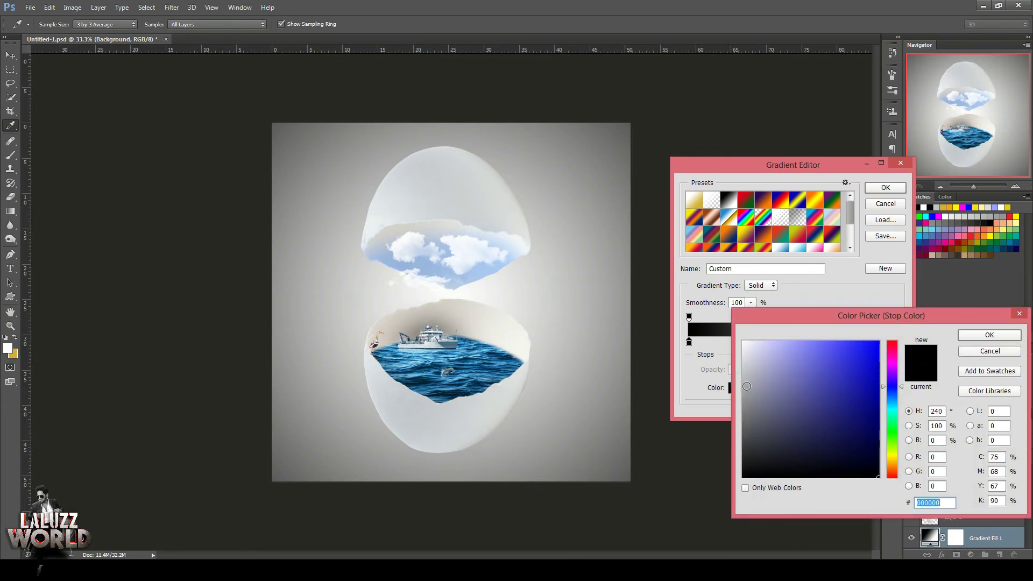
text(ff00f0)
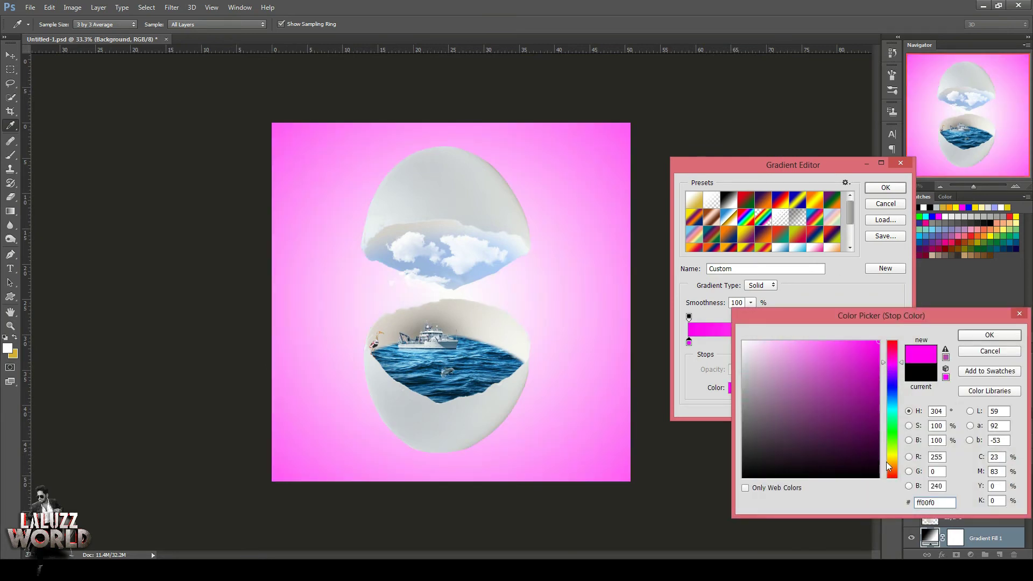
click(889, 462)
drag(892, 471, 894, 470)
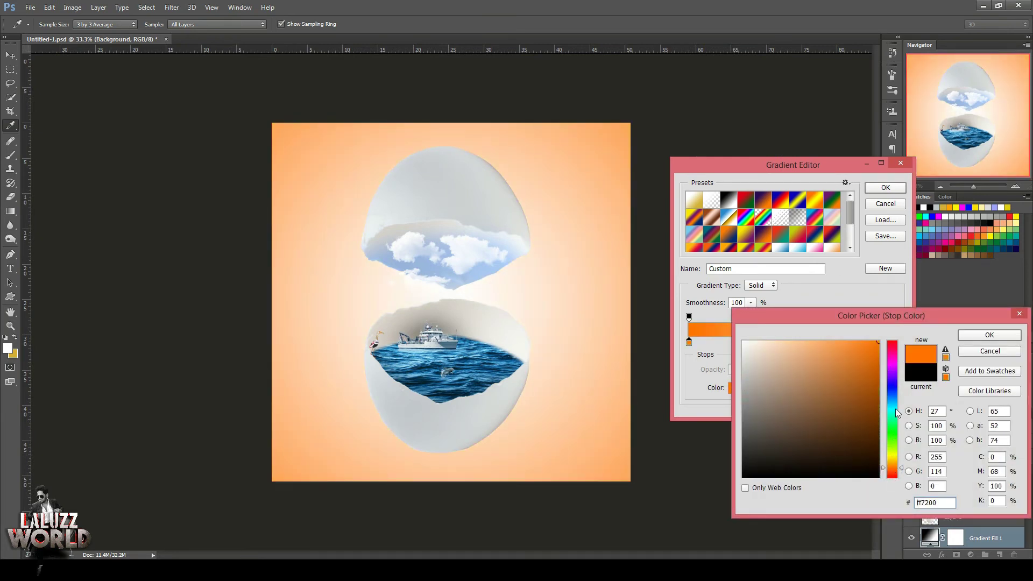
click(989, 334)
- Shift the gradient's midpoint towards the white stop and apply the gradient fill
click(796, 342)
drag(796, 342, 810, 346)
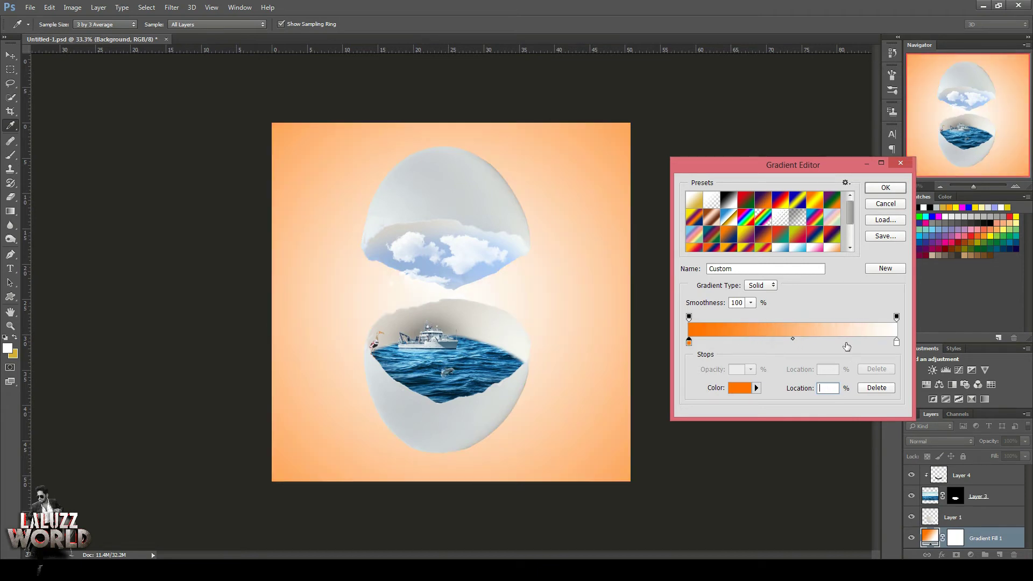
click(888, 343)
click(793, 339)
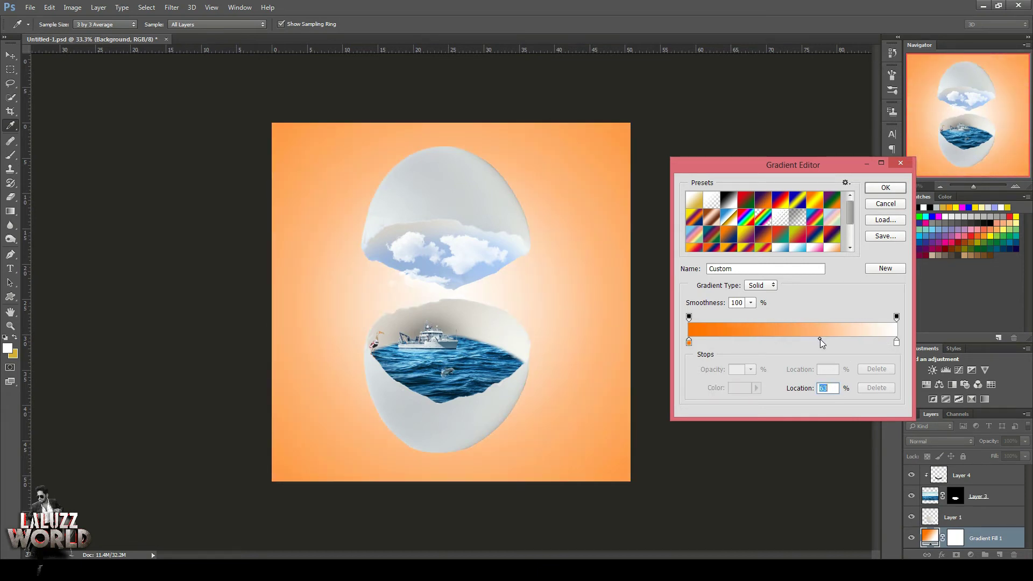
mouse_move(820, 339)
mouse_down()
mouse_move(852, 340)
mouse_move(830, 349)
mouse_up()
key(Return)
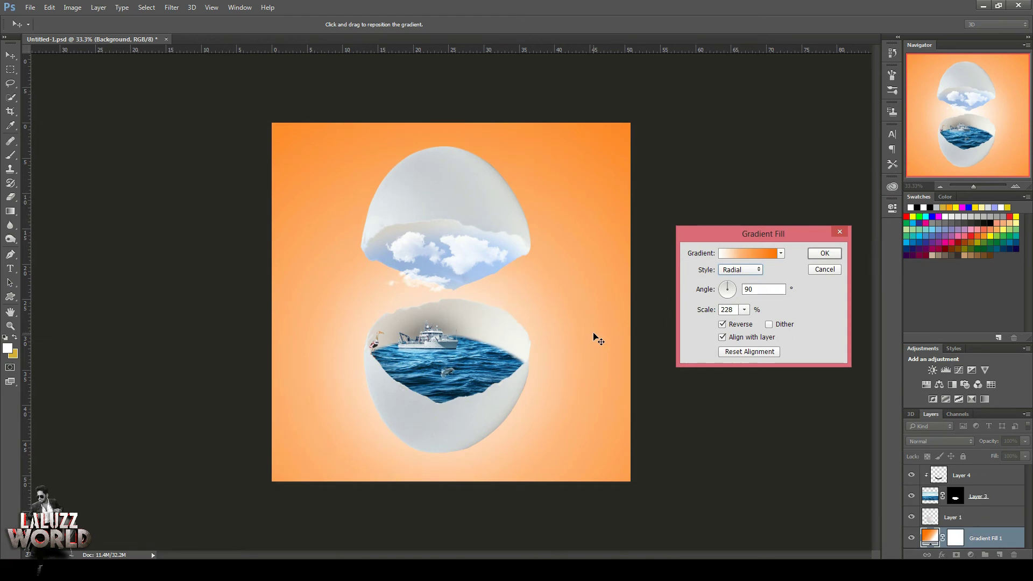
click(830, 254)
- Add a new layer above the gradient fill and dab a soft black 400 px brush spot beside the lower shell
click(1001, 555)
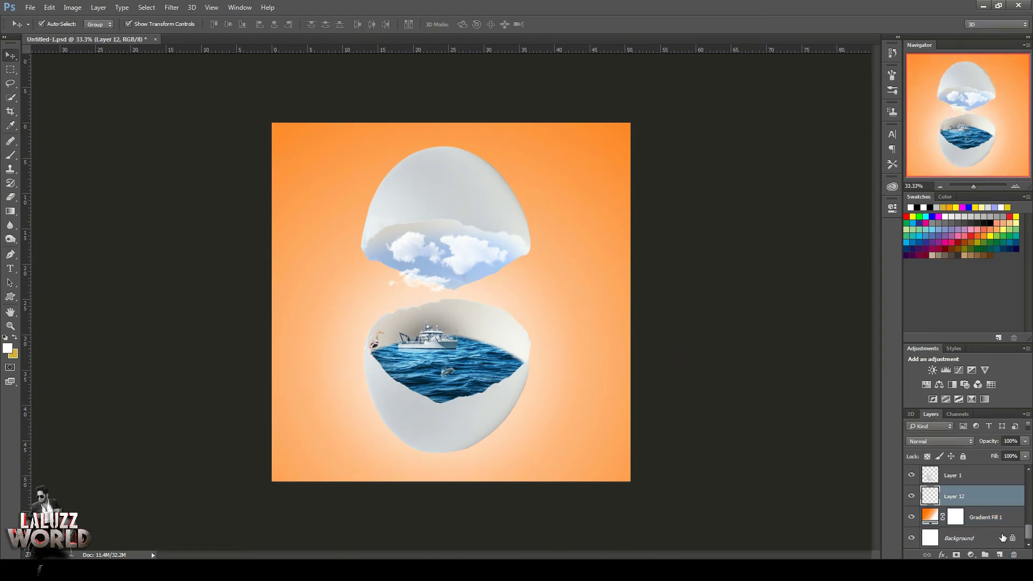
click(11, 155)
click(7, 349)
click(744, 477)
click(990, 336)
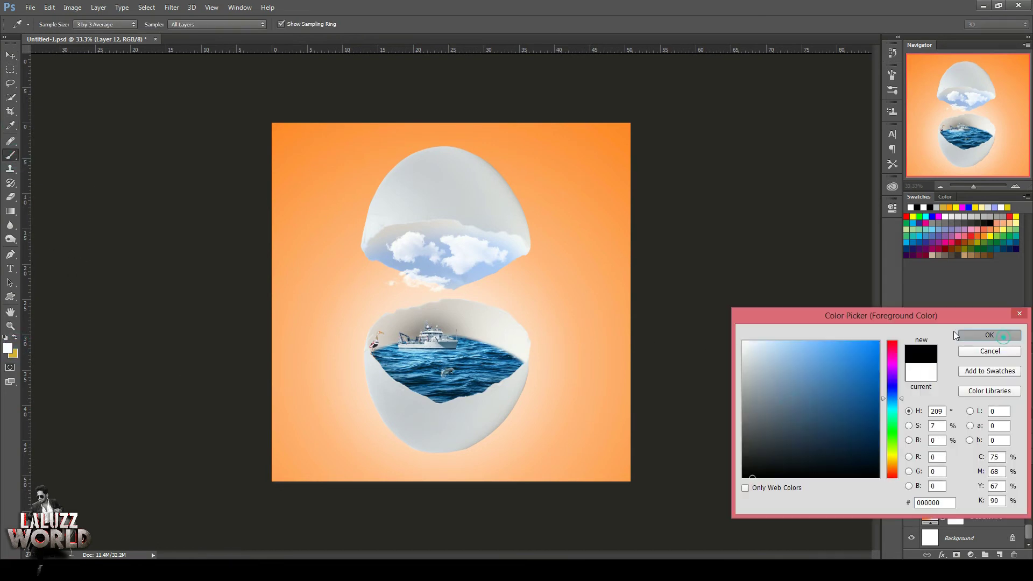
click(50, 20)
double_click(39, 107)
click(550, 376)
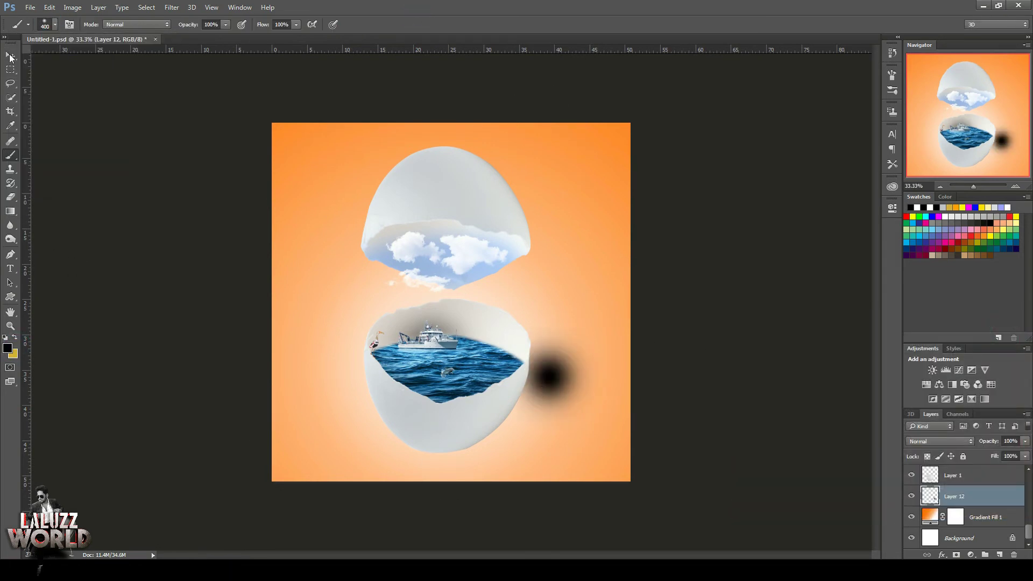
- Flatten and widen the black spot into a ground shadow under the lower shell, deselect the layer and save the document
key(v)
drag(550, 319, 557, 449)
key(Return)
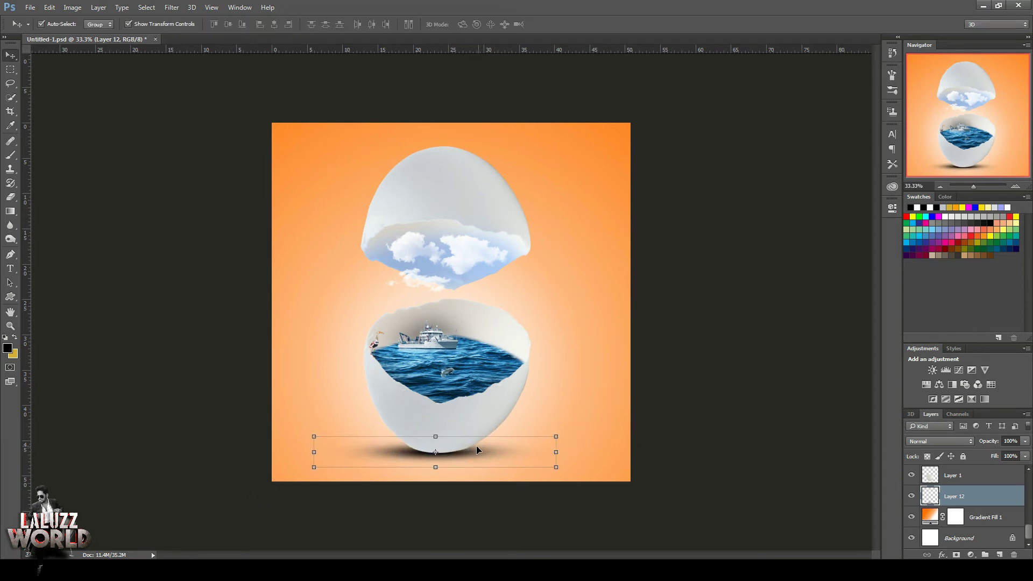
click(682, 355)
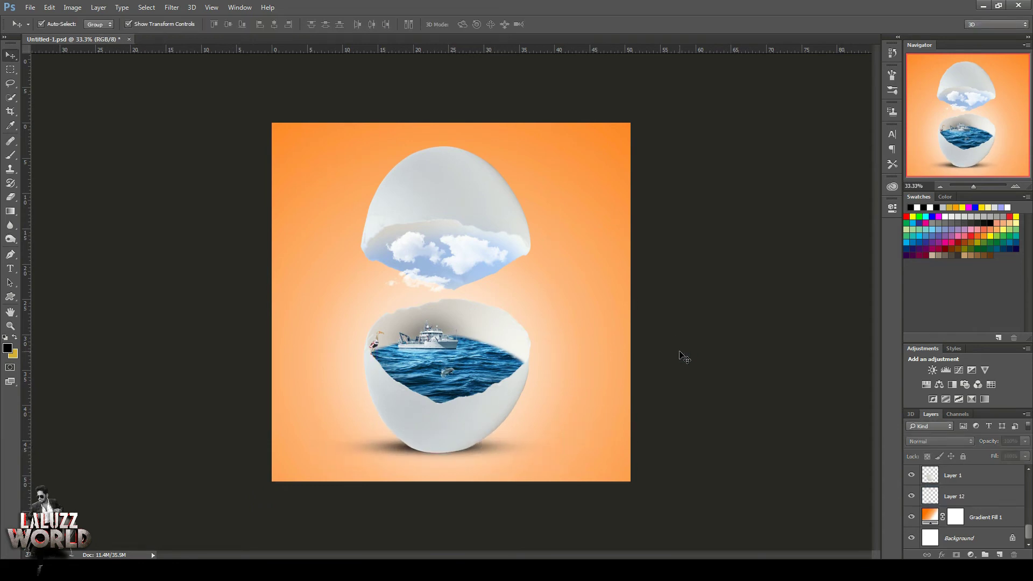
key(ctrl+s)
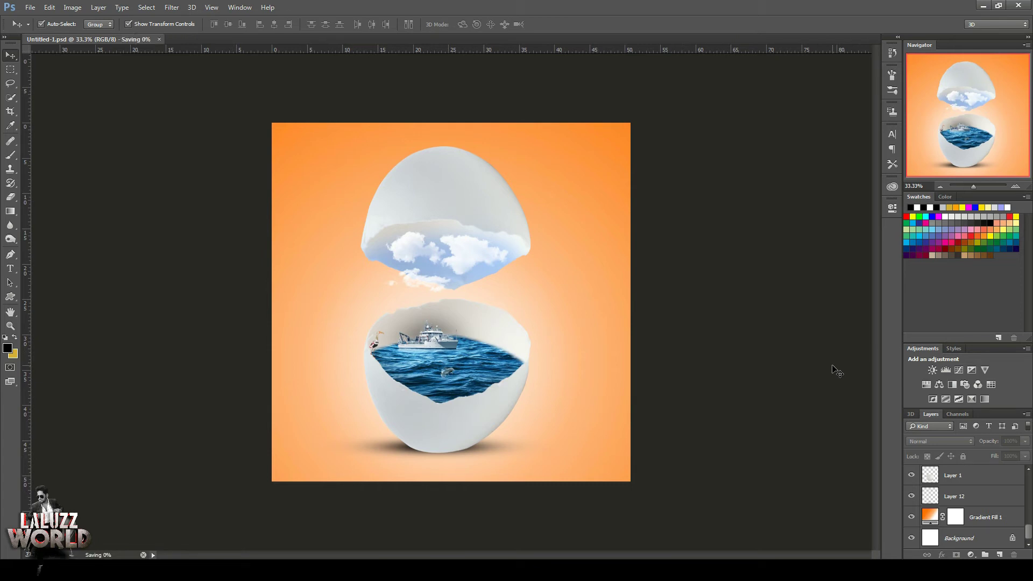
- Select Layer 8 in the egg document and open the image birds-flying-transparent-2.png
click(1029, 510)
drag(1031, 507, 1030, 473)
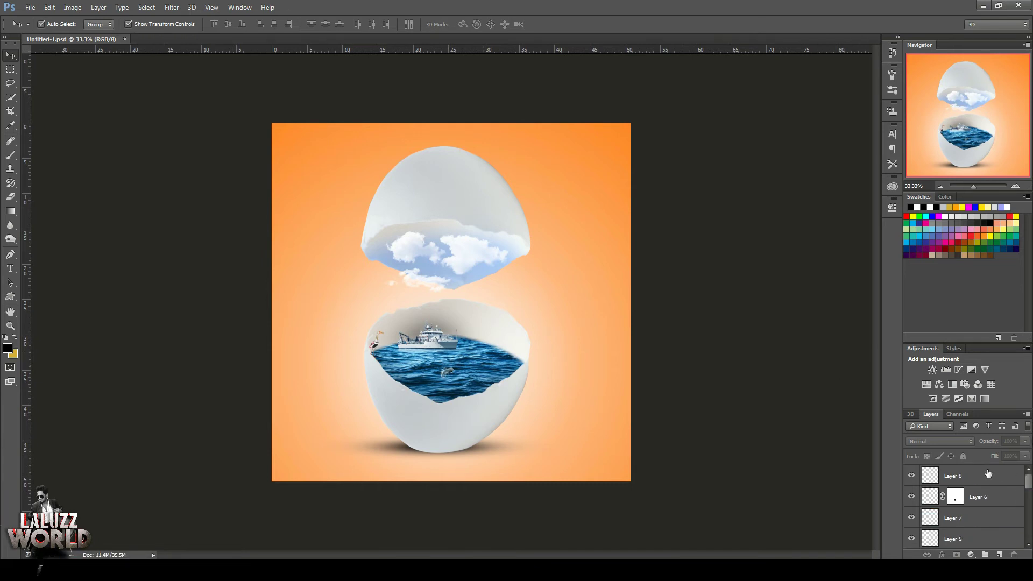
click(989, 474)
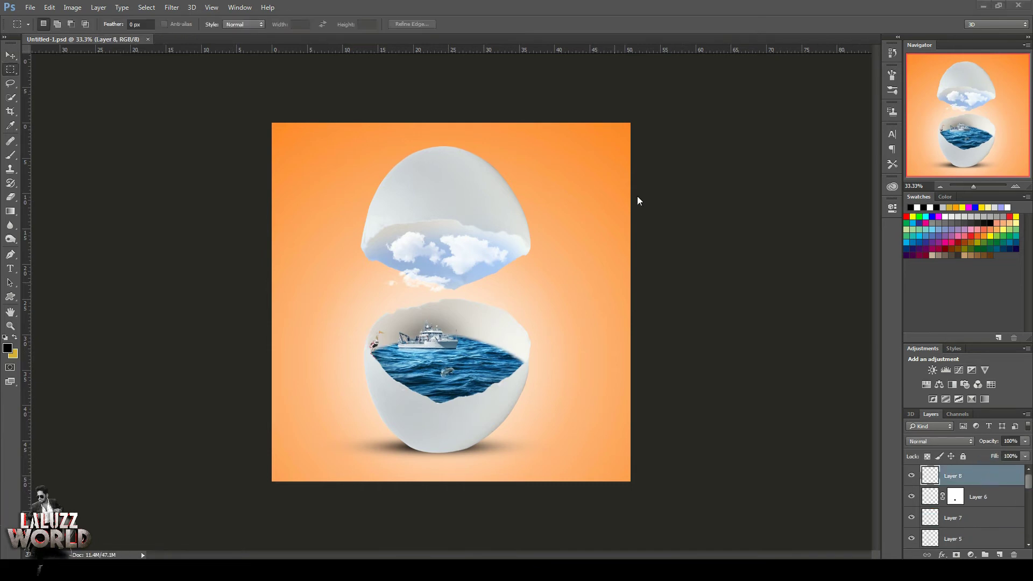
click(30, 8)
click(43, 31)
double_click(188, 151)
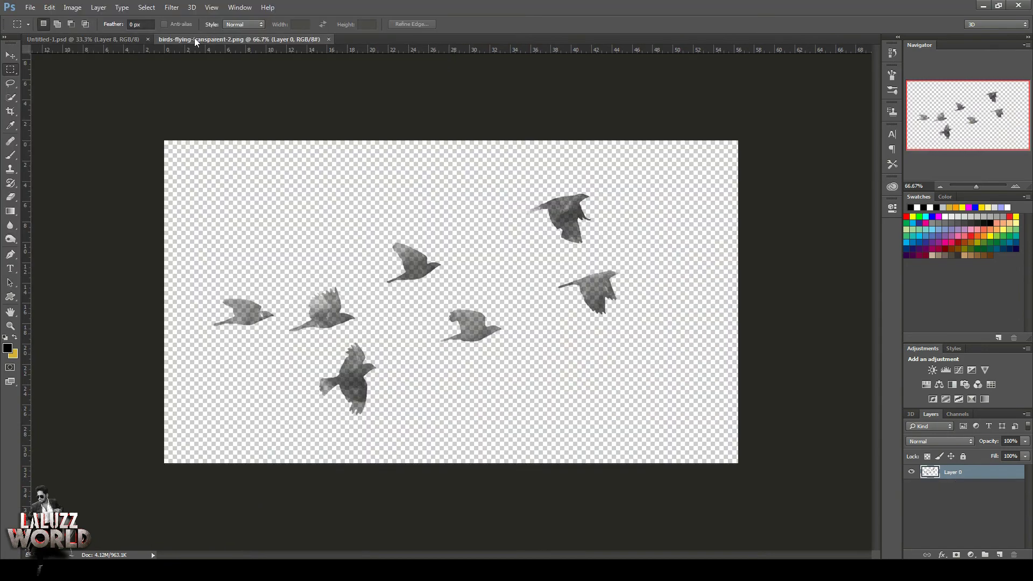
- Copy the birds into the egg document above Layer 8 and shrink them to a tiny flock between the two shells
drag(196, 39, 483, 87)
click(10, 55)
drag(612, 276, 415, 309)
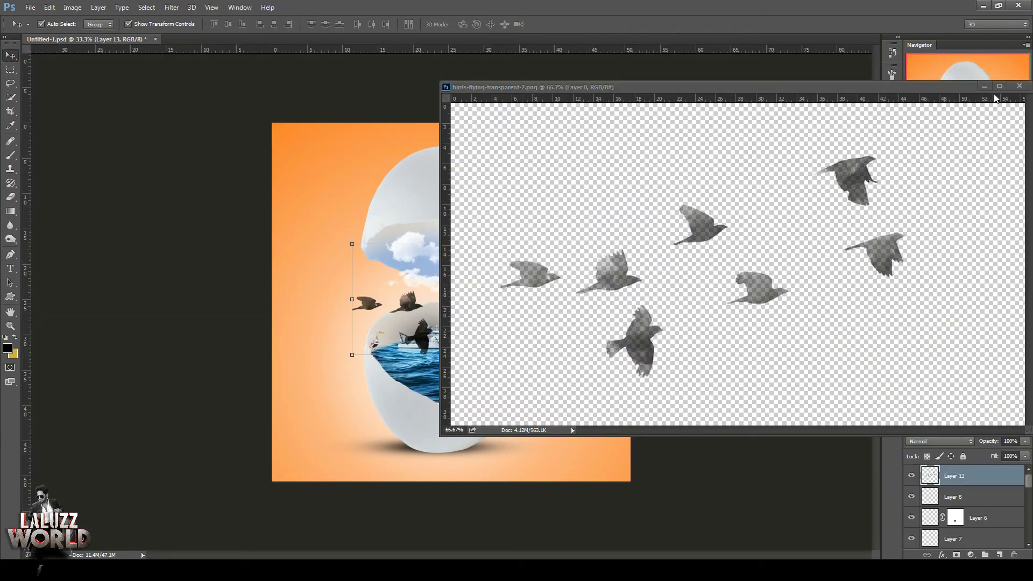
drag(557, 242, 469, 291)
drag(477, 310, 454, 295)
key(Return)
click(745, 299)
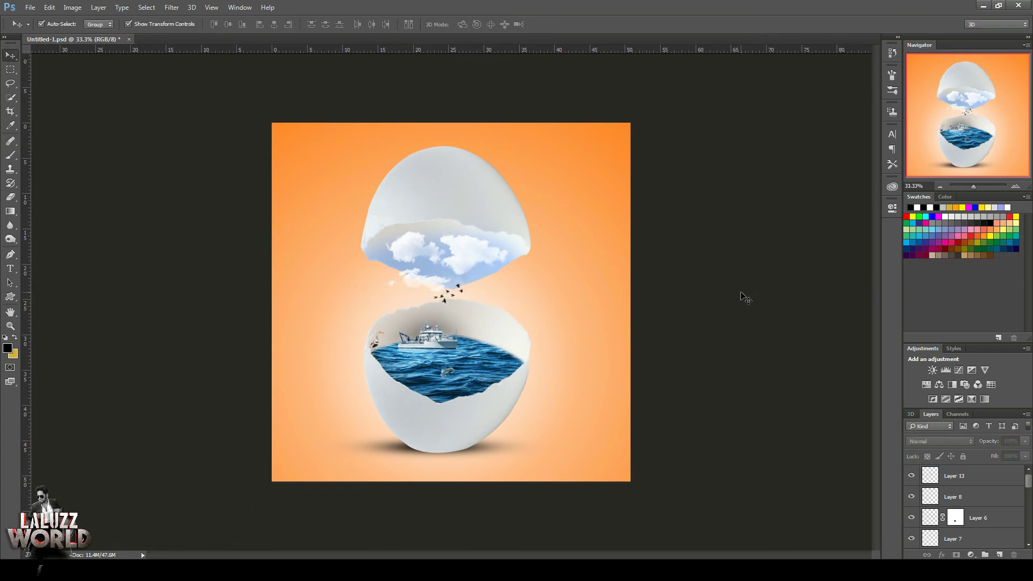
- Duplicate the bird flock and place the copy just below the original, above the ship
click(455, 296)
key(ctrl+j)
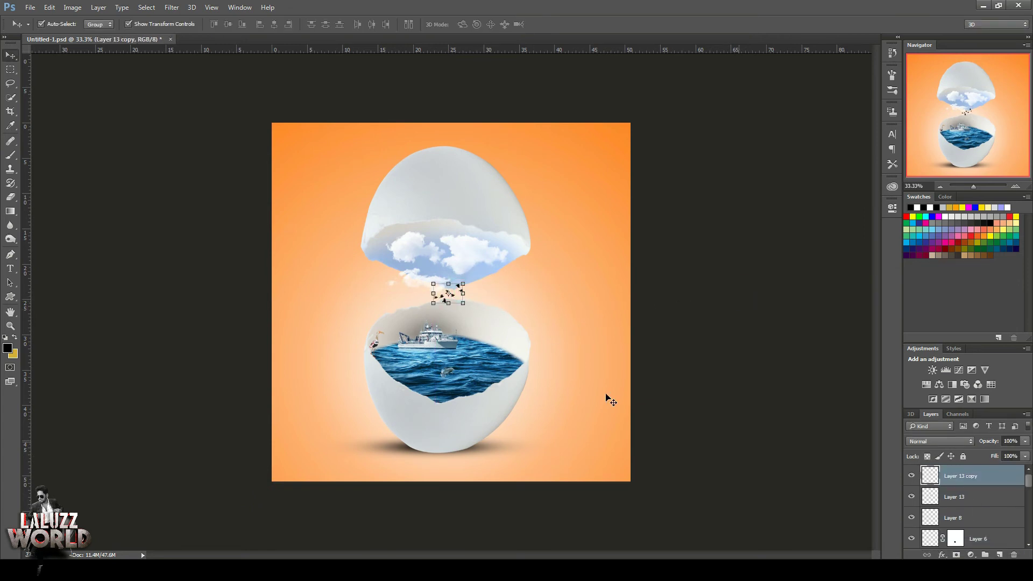
key(ctrl+t)
drag(457, 292, 453, 313)
key(Return)
- Erase the leftmost bird of the lower flock with a 50 px Eraser
click(11, 197)
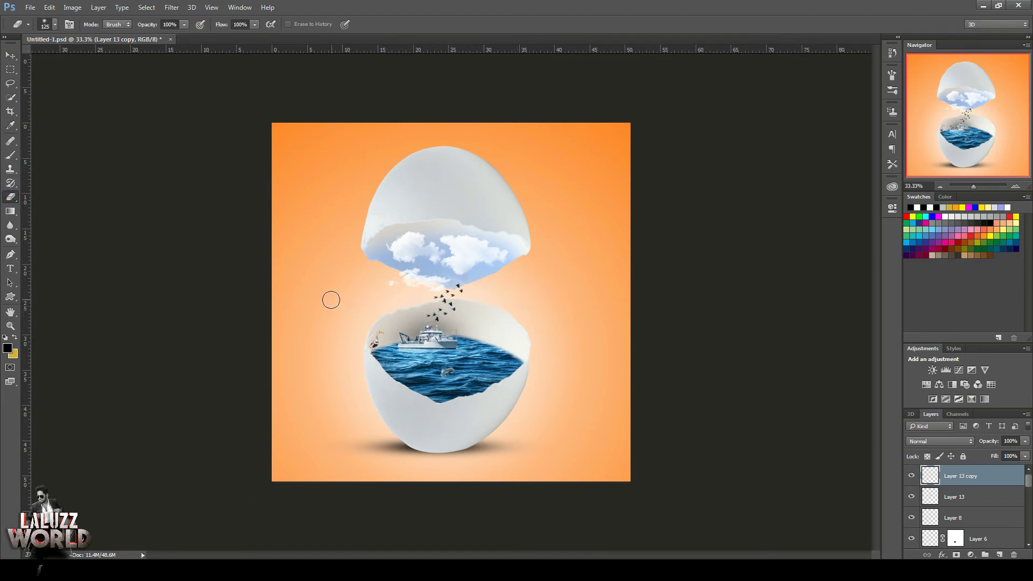
key([)
key([)
key([)
key([)
drag(429, 316, 435, 315)
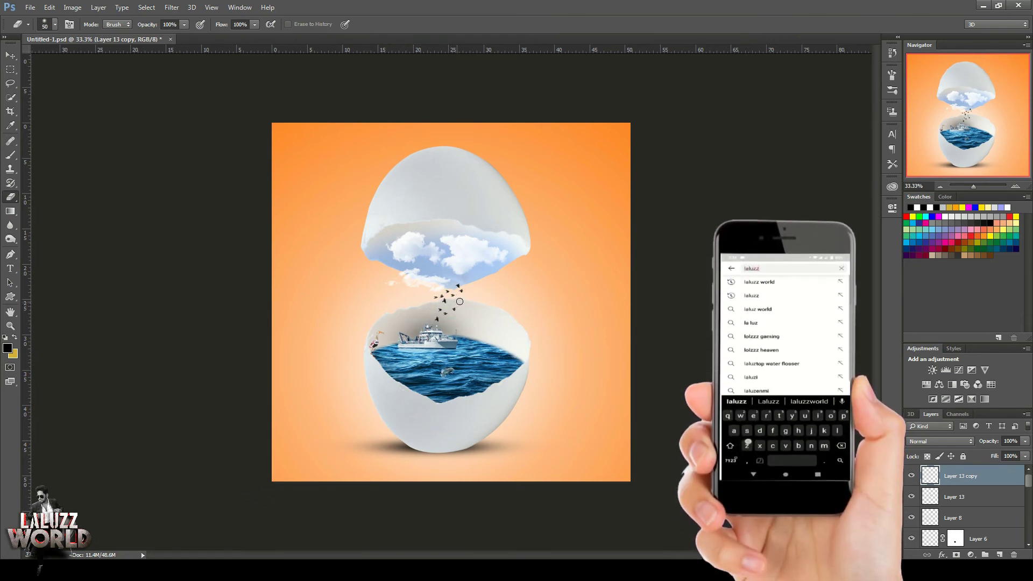
- Duplicate Layer 13 and place the second flock copy above the original, over the upper shell's broken edge
click(11, 54)
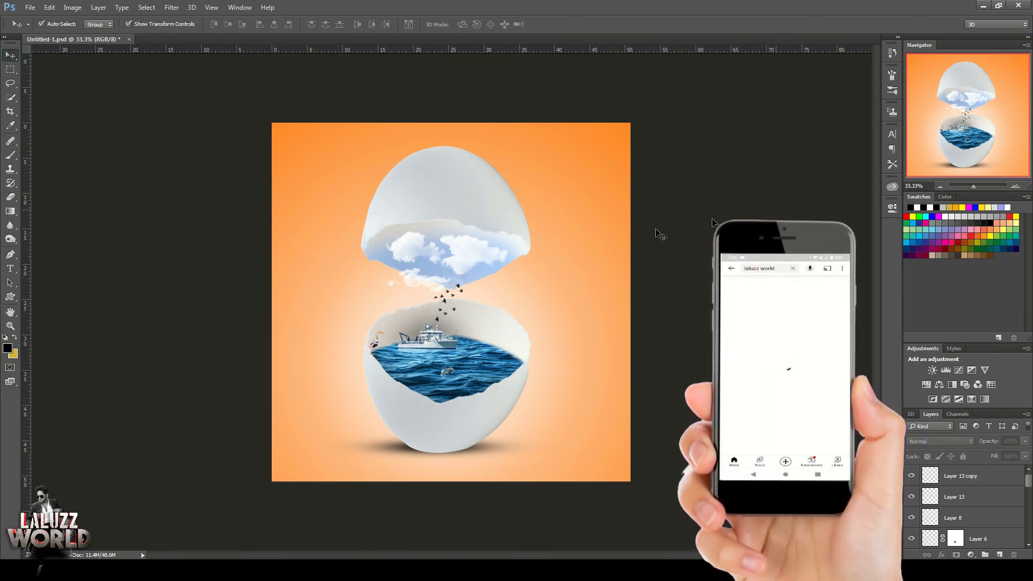
click(460, 290)
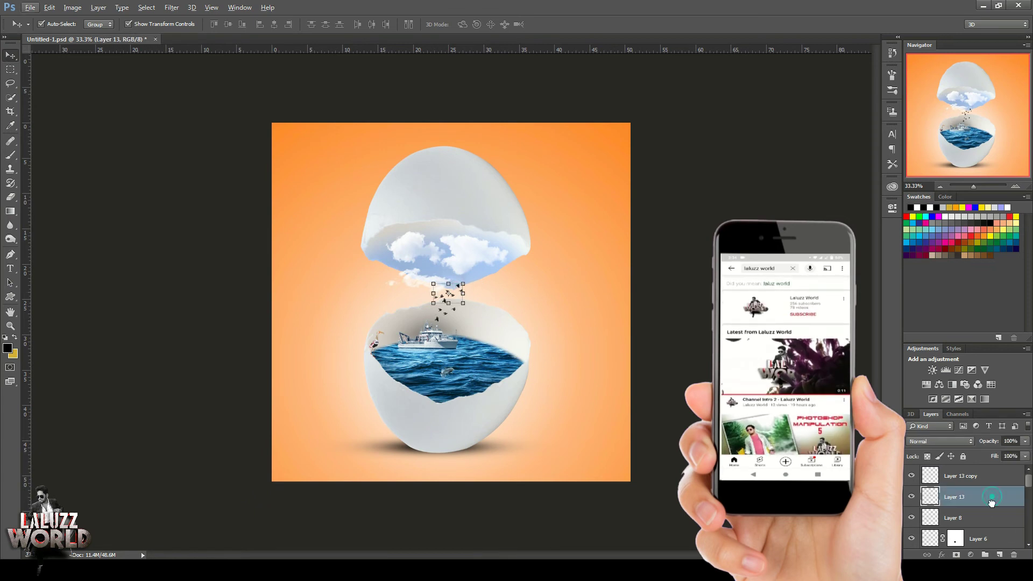
key(ctrl+j)
key(ctrl+t)
drag(458, 284, 454, 272)
double_click(453, 280)
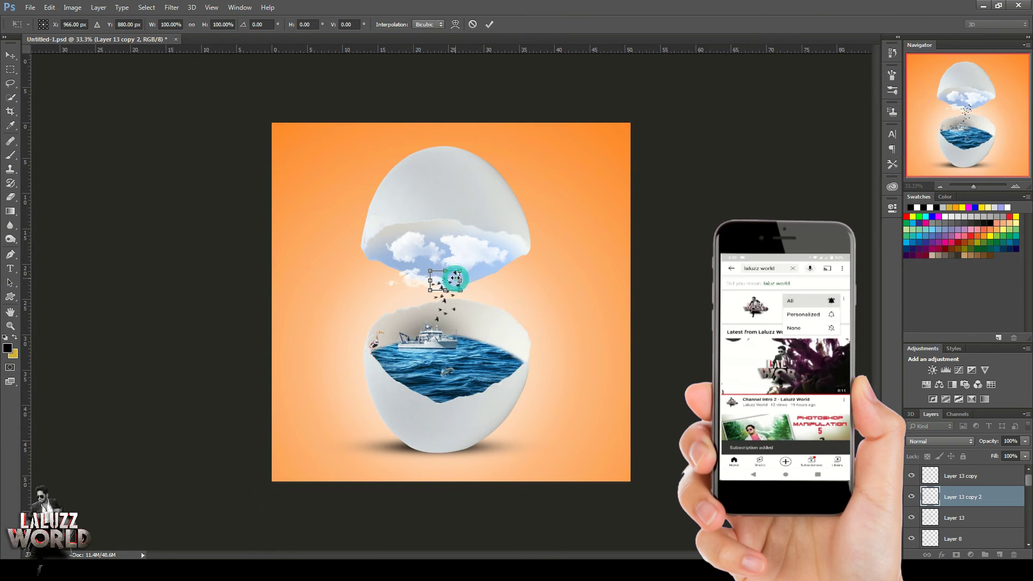
- Move Layer 13 copy 2 down the layer stack to directly above Layer 10
drag(976, 499, 968, 477)
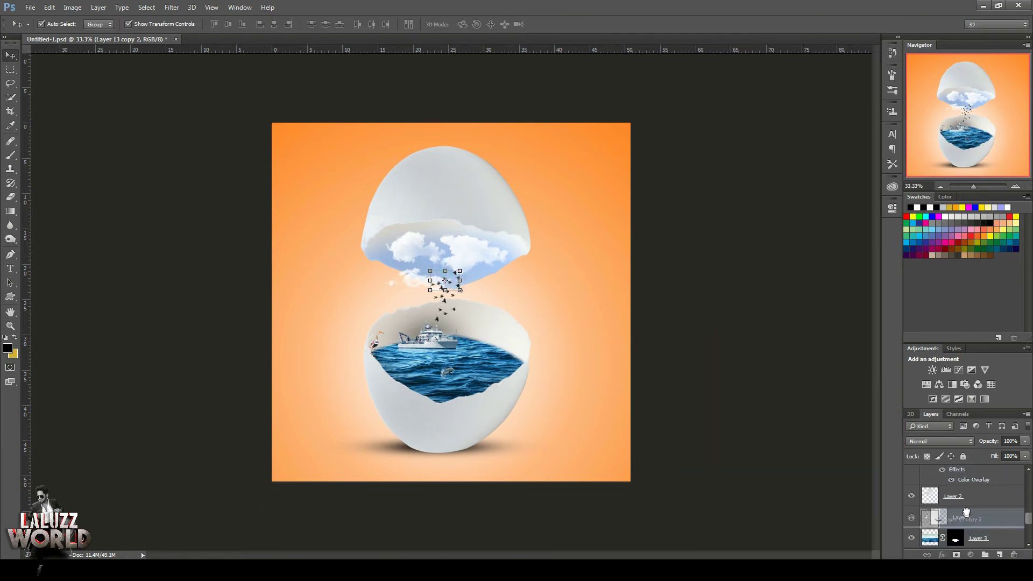
click(1029, 509)
drag(962, 527, 961, 487)
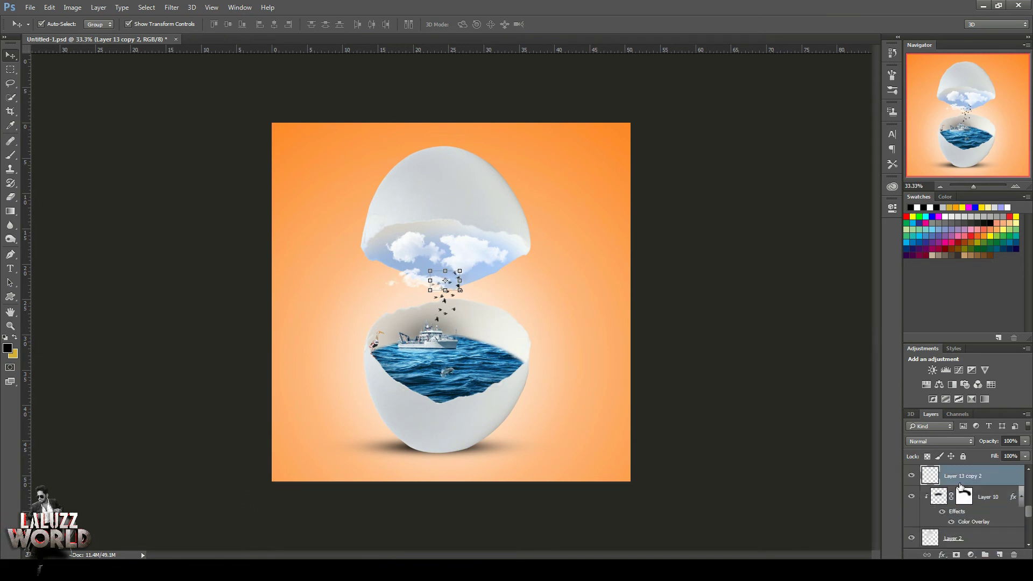
- Erase the birds over the small cloud and the topmost bird from Layer 13 copy 2 with the 50 px Eraser
click(1015, 186)
click(1015, 186)
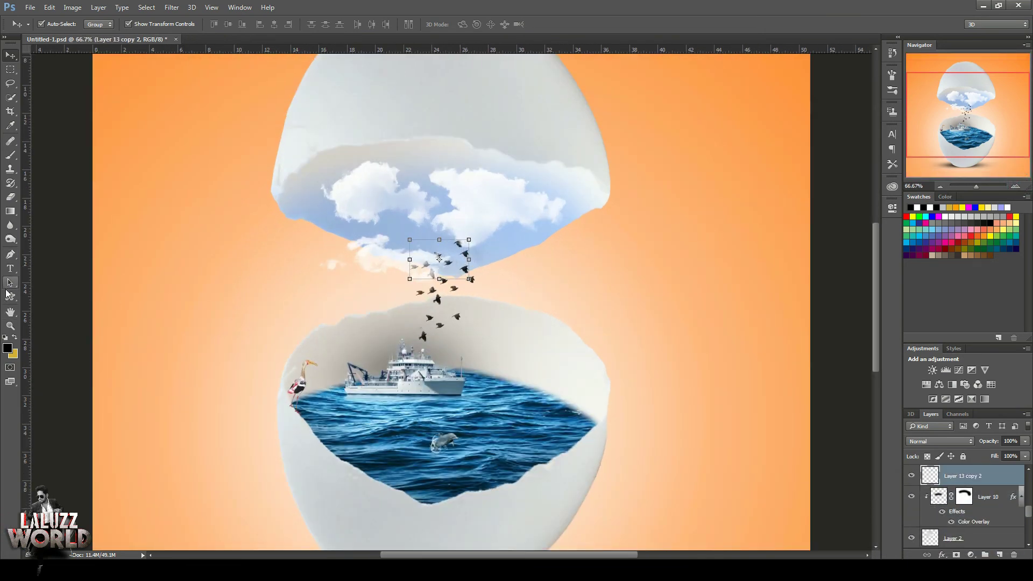
click(11, 197)
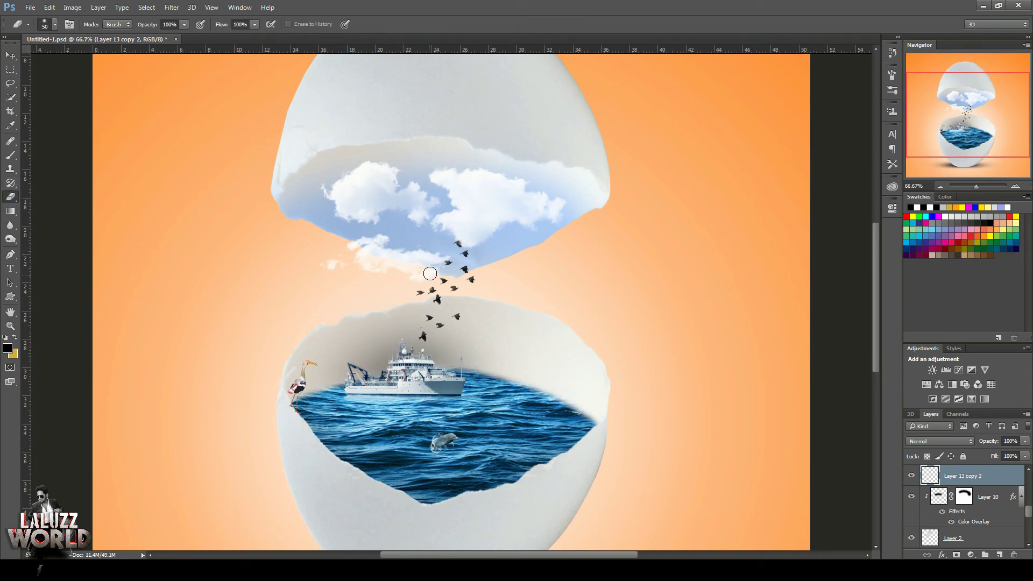
drag(455, 237, 463, 241)
- Select Layer 13 copy and erase the lower middle bird of the flock above the ship
drag(1028, 507, 1031, 476)
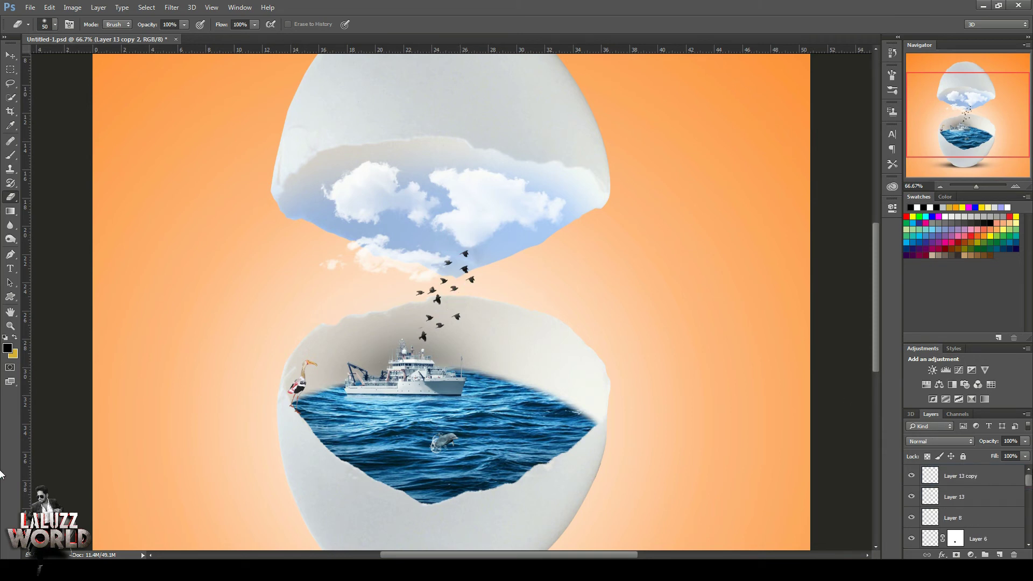
key(v)
key(Delete)
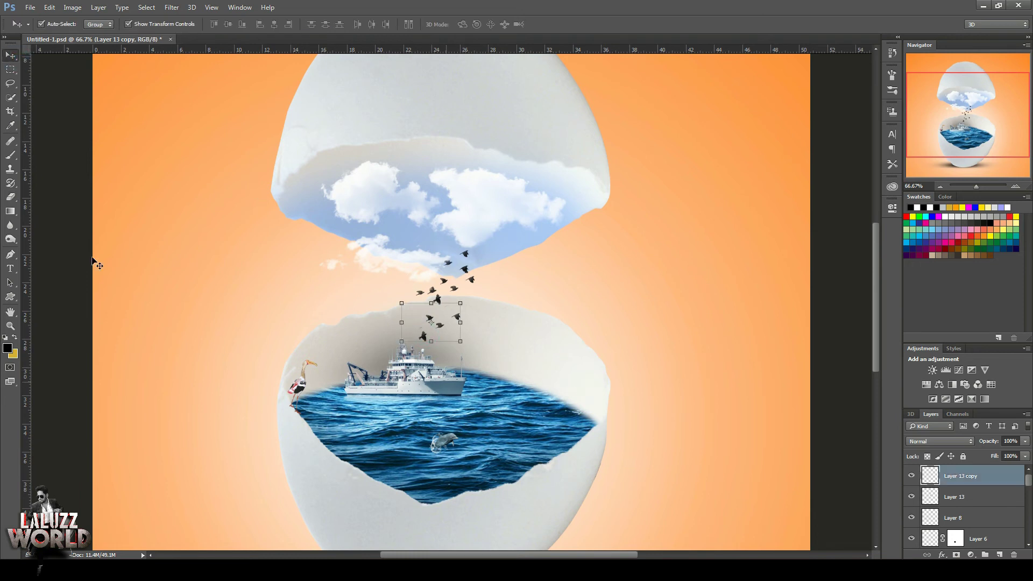
key(e)
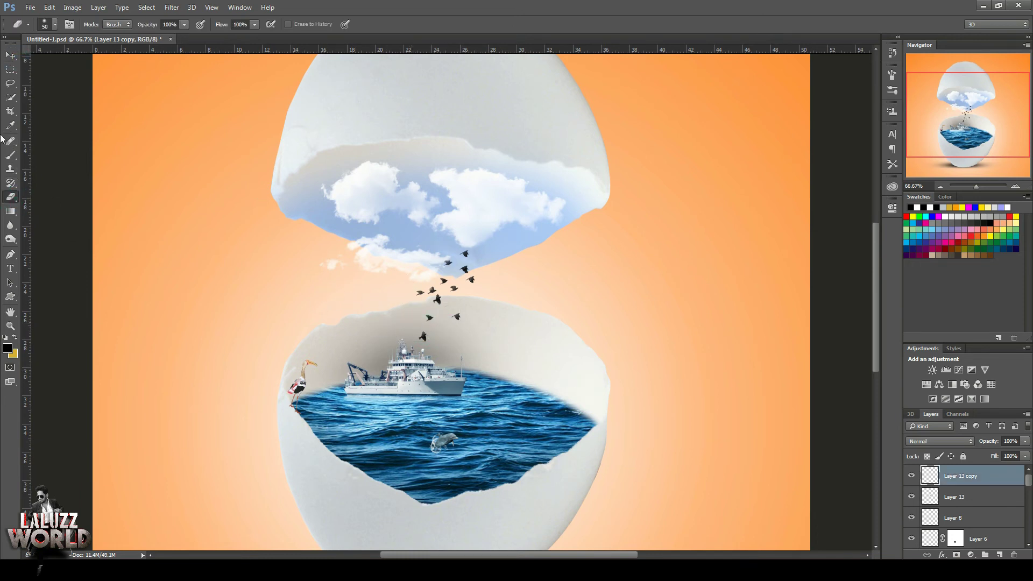
- Stamp all visible layers into a new layer at the top of the stack and save the document
key(v)
key(ctrl+shift+alt+e)
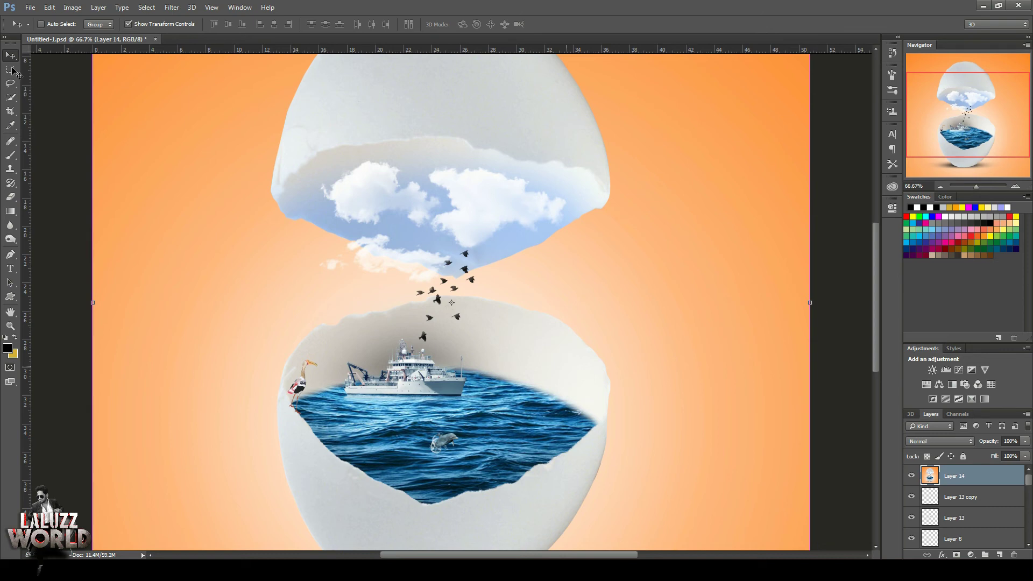
key(ctrl+s)
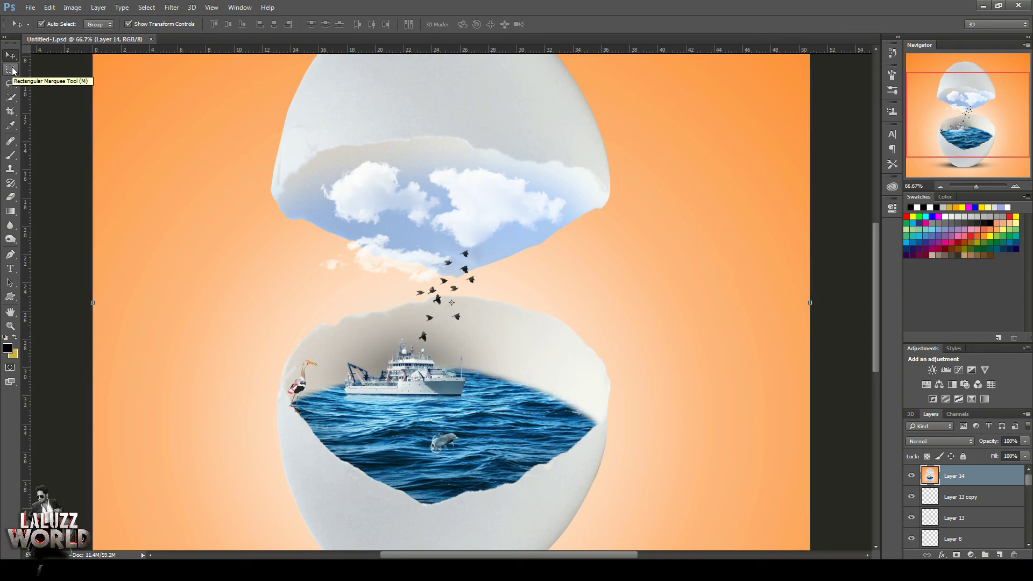
- Open Layer 14 in the Camera Raw Filter, set Clarity to +8 and Tint to +51, and warm the temperature slightly
click(940, 186)
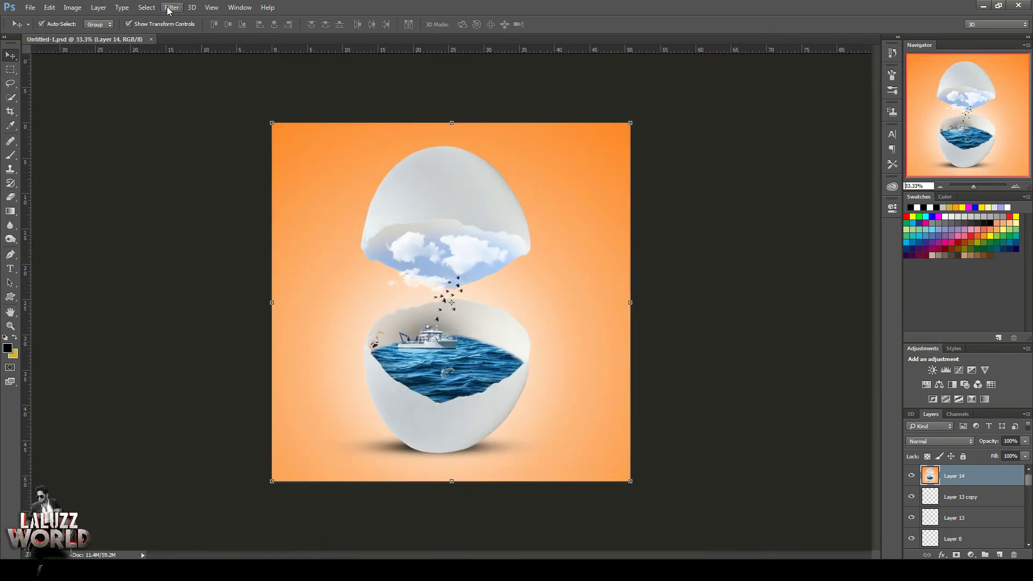
click(172, 7)
click(188, 72)
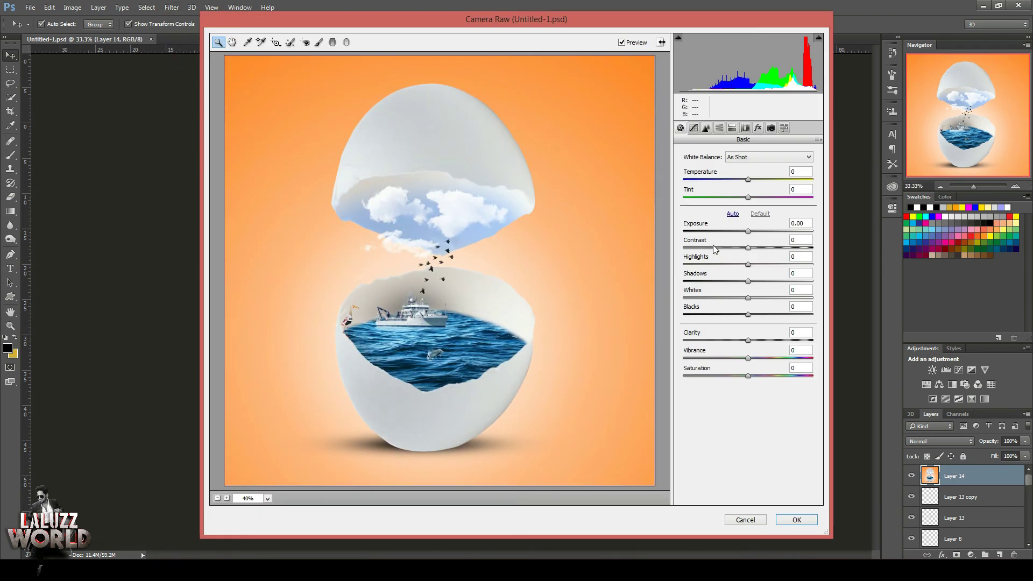
drag(748, 340, 756, 346)
mouse_move(750, 197)
mouse_down()
mouse_move(806, 205)
mouse_move(707, 184)
mouse_move(751, 196)
mouse_up()
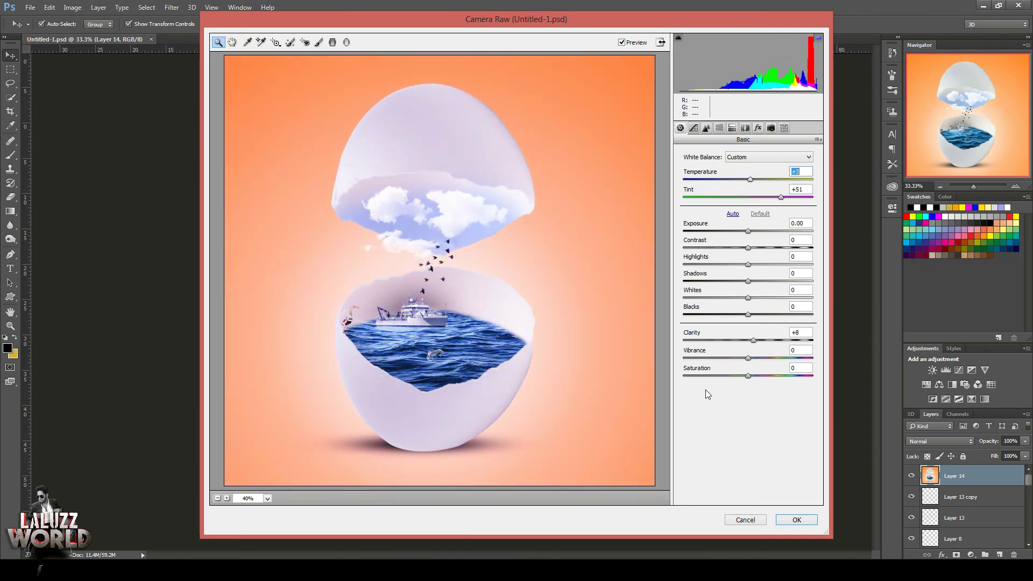
- Raise the Vibrance, apply the Camera Raw adjustments to Layer 14 and save the document
drag(748, 358, 765, 376)
click(796, 519)
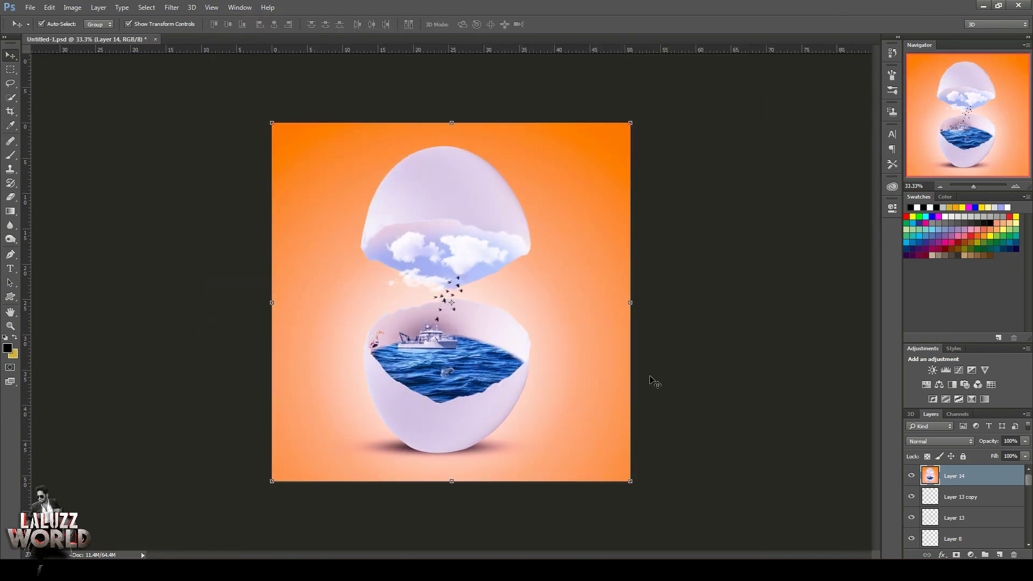
key(ctrl+s)
- Open Layer 14 in Color Efex Pro 4, choose the Glamour Glow filter and increase its glow
click(173, 7)
mouse_move(231, 259)
click(419, 286)
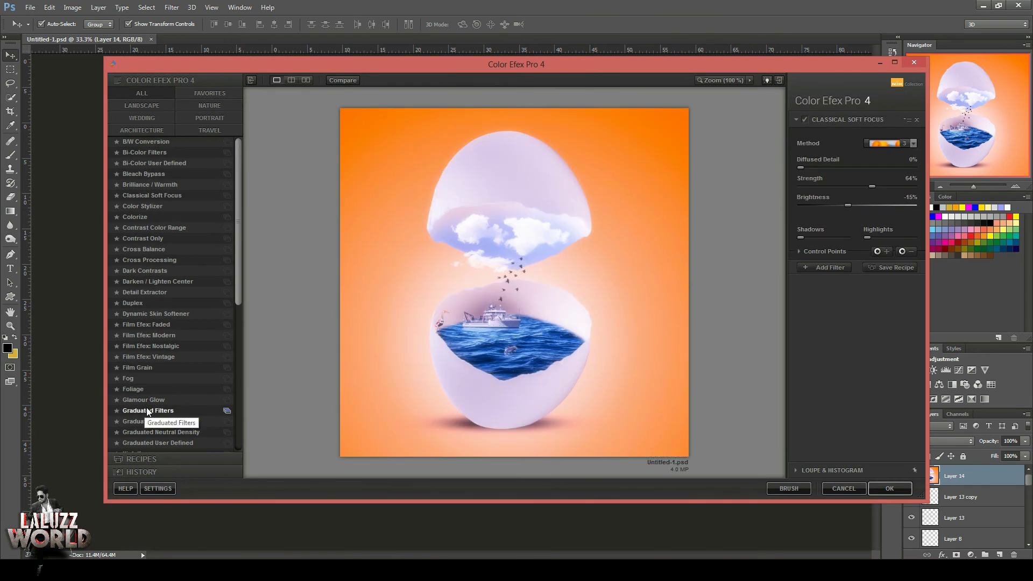
click(153, 401)
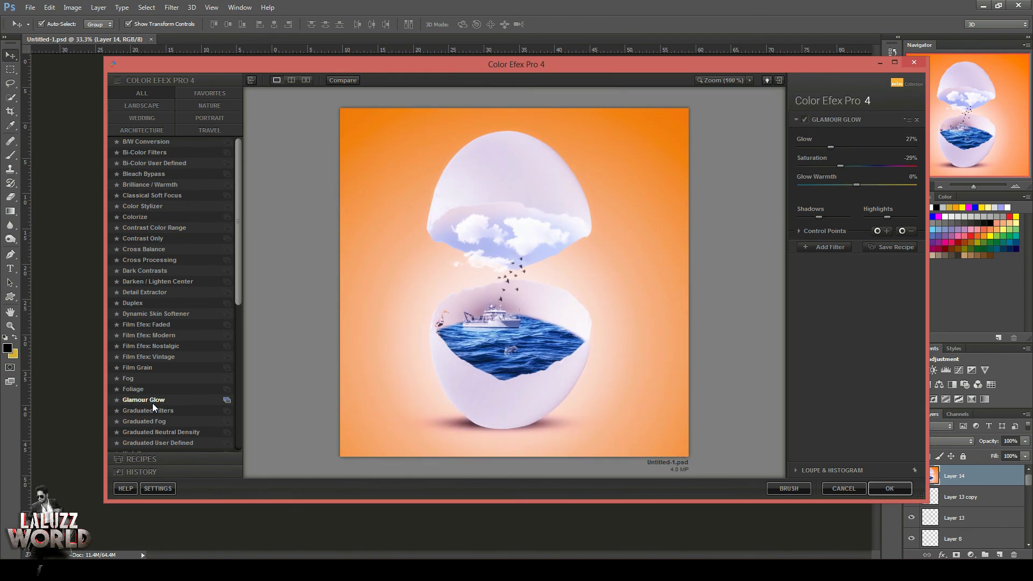
click(842, 146)
- Add a Cross Processing filter with method G06 on top of Glamour Glow and apply both to the image
click(832, 247)
click(137, 240)
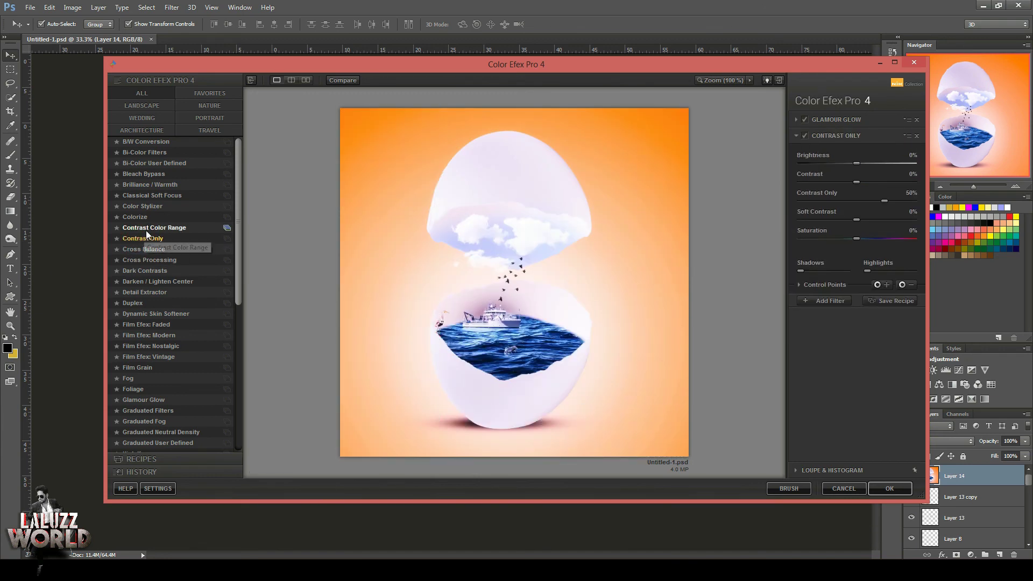
click(146, 260)
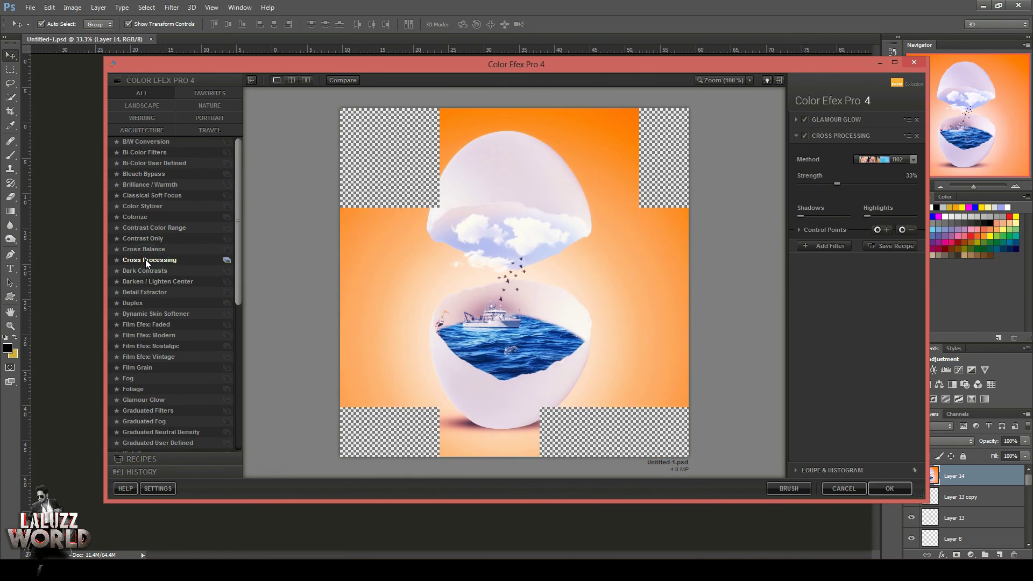
click(903, 160)
click(892, 241)
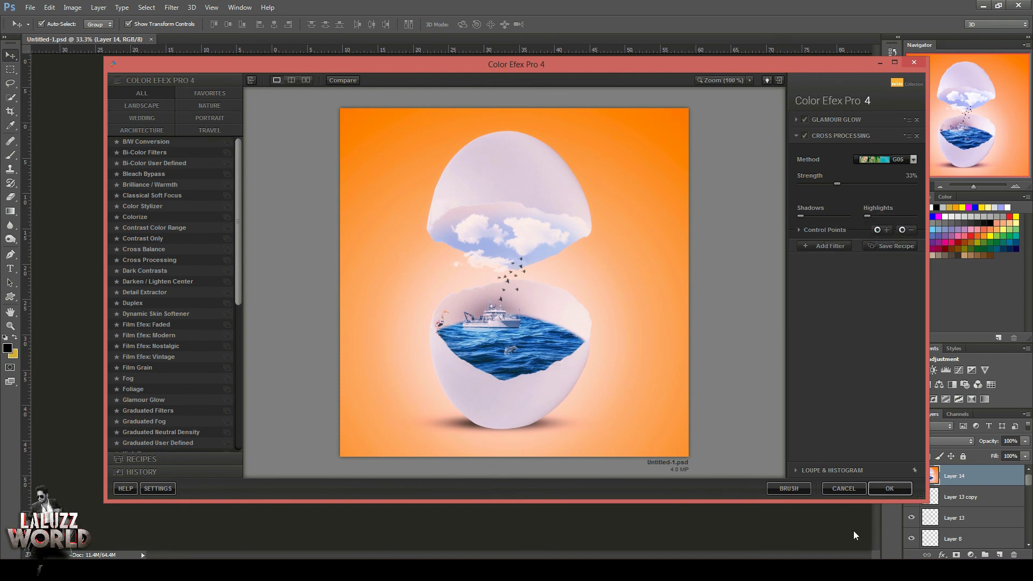
click(890, 488)
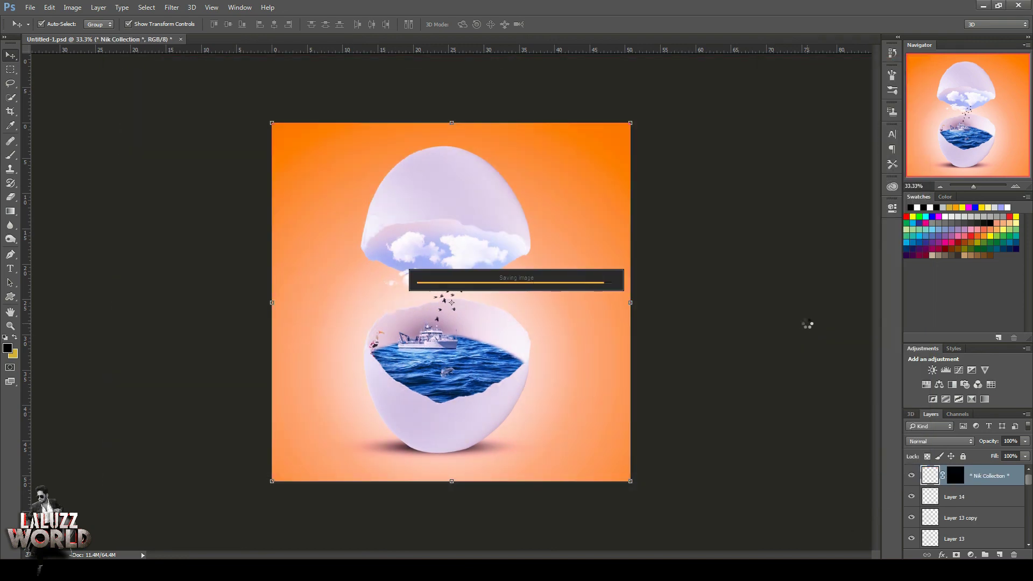
- Add a Camera Raw radial filter around the egg on the Color Efex Pro 4 layer, darkening the outer background, and save the document
click(171, 7)
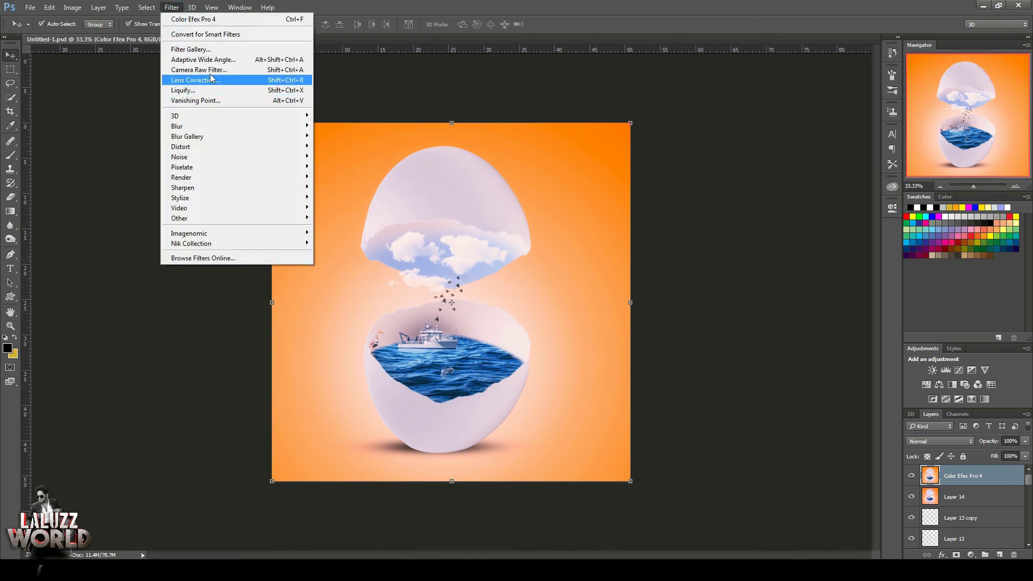
click(211, 71)
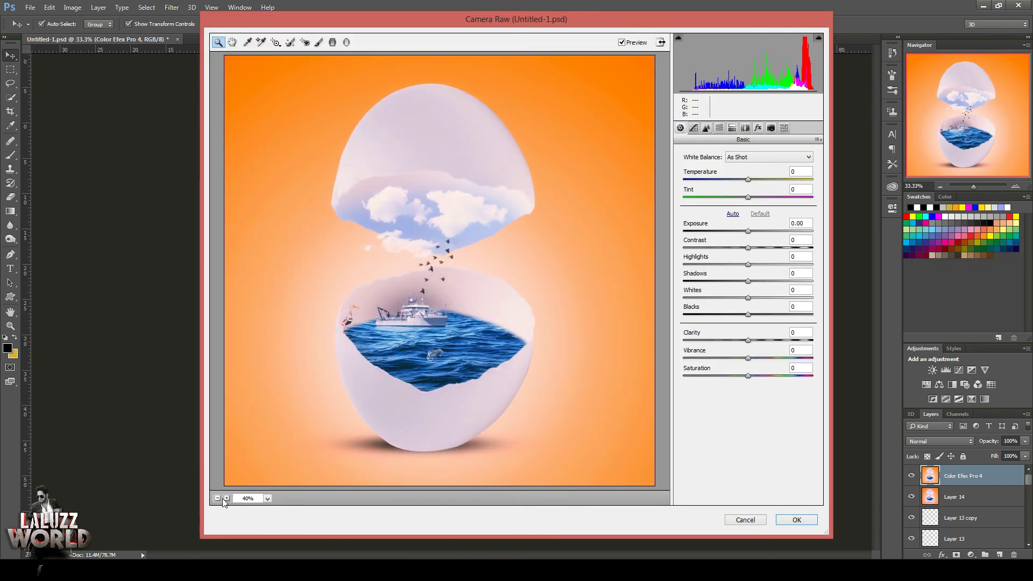
click(346, 42)
drag(339, 62, 603, 284)
click(797, 520)
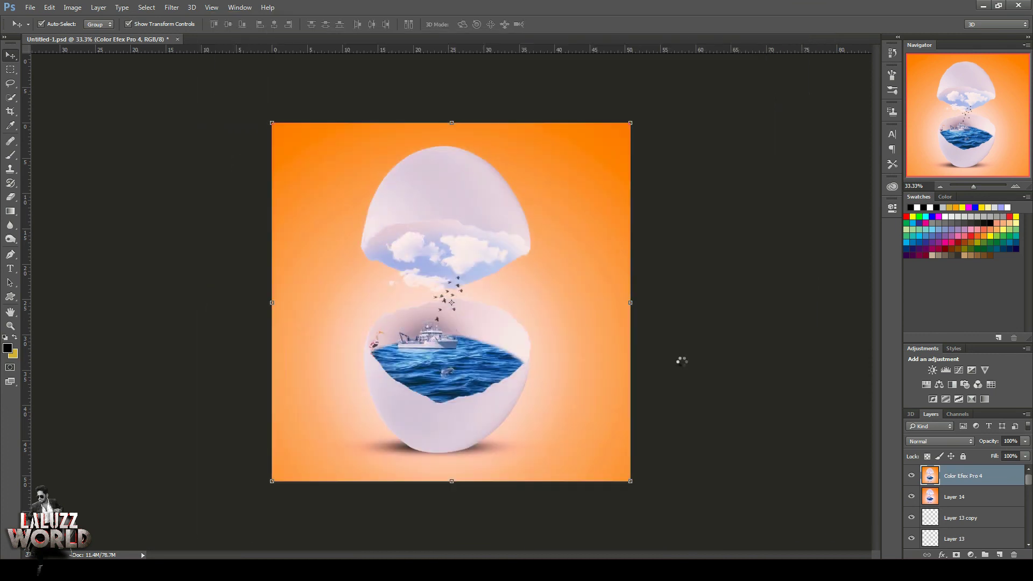
key(ctrl+s)
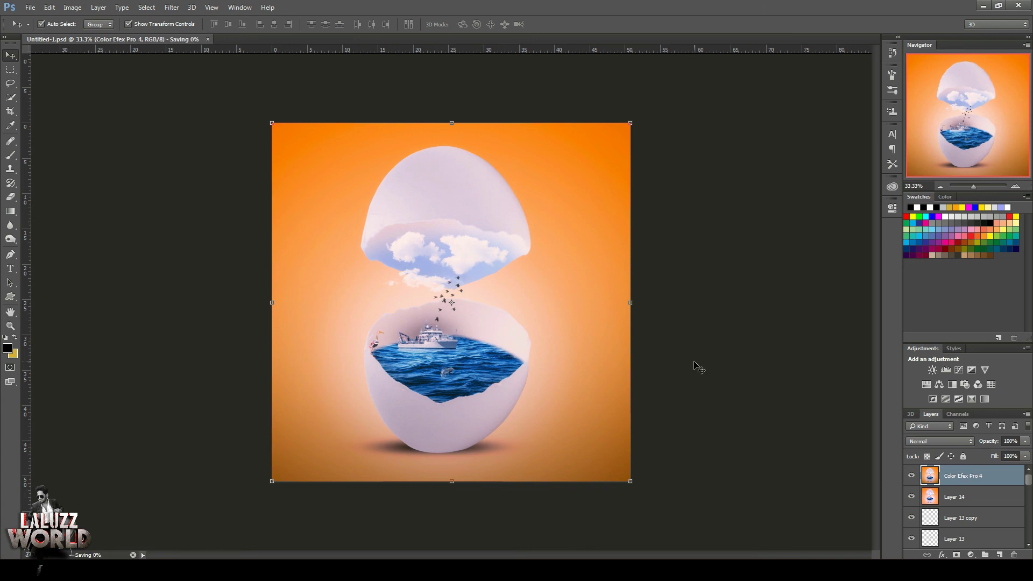